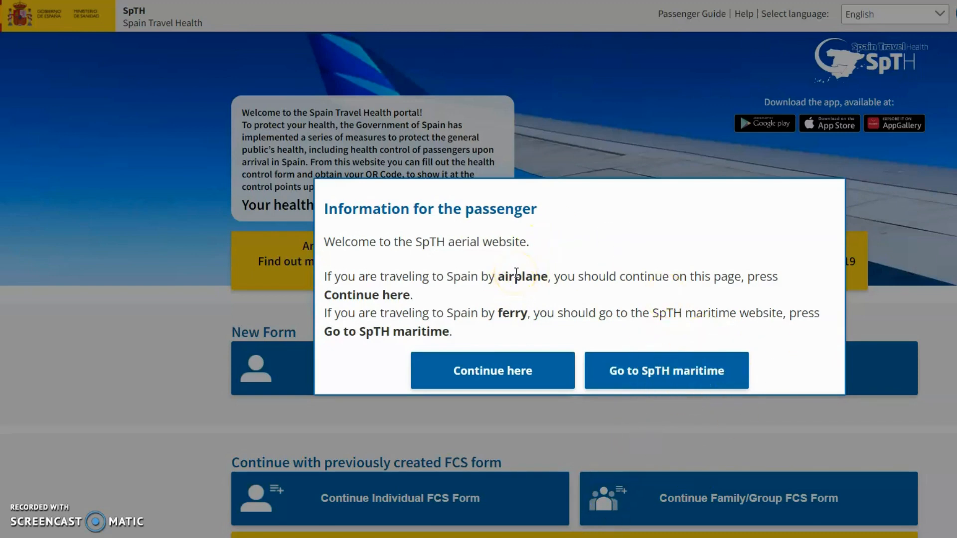
Continue as an air traveller from the passenger information dialog
click(493, 365)
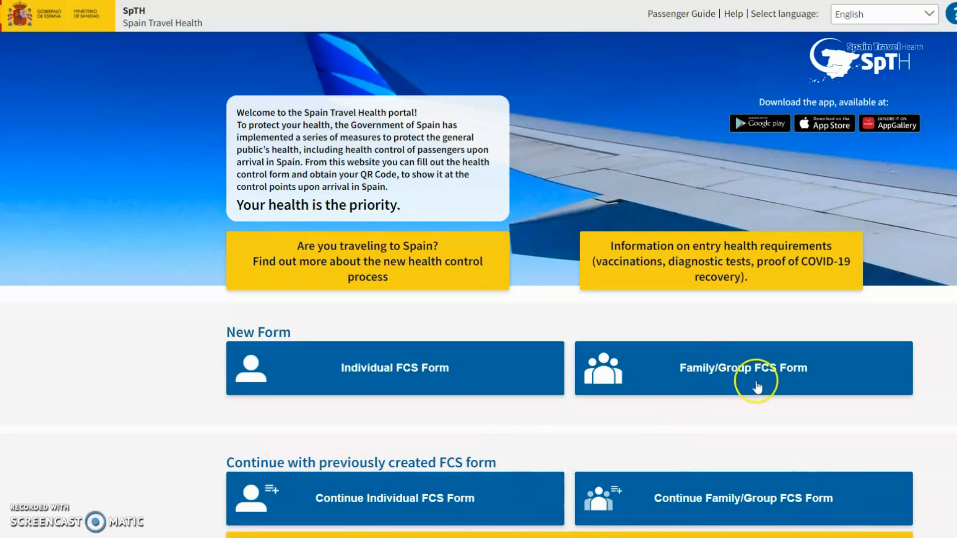
Start a Family/Group FCS form and enter the responsible passenger's surname, name and passport number
click(748, 365)
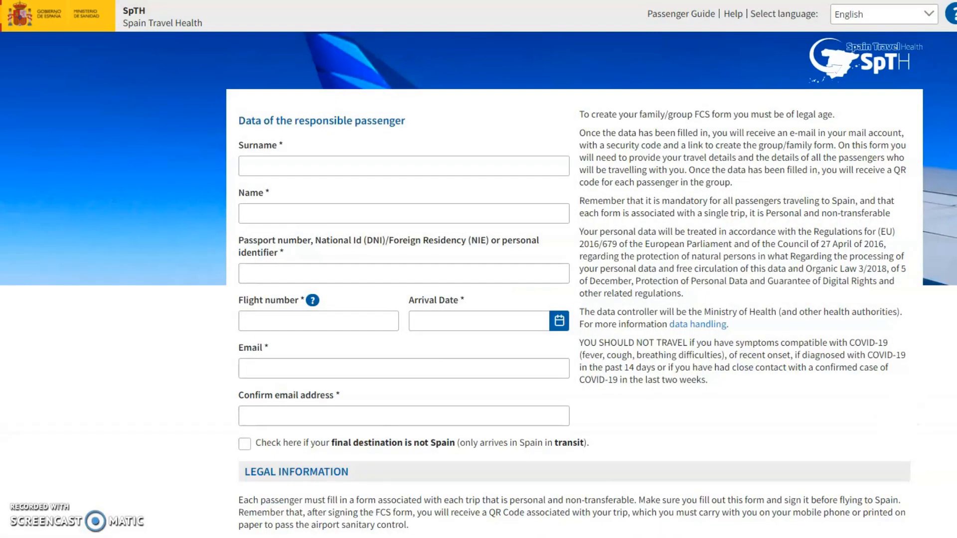
click(284, 163)
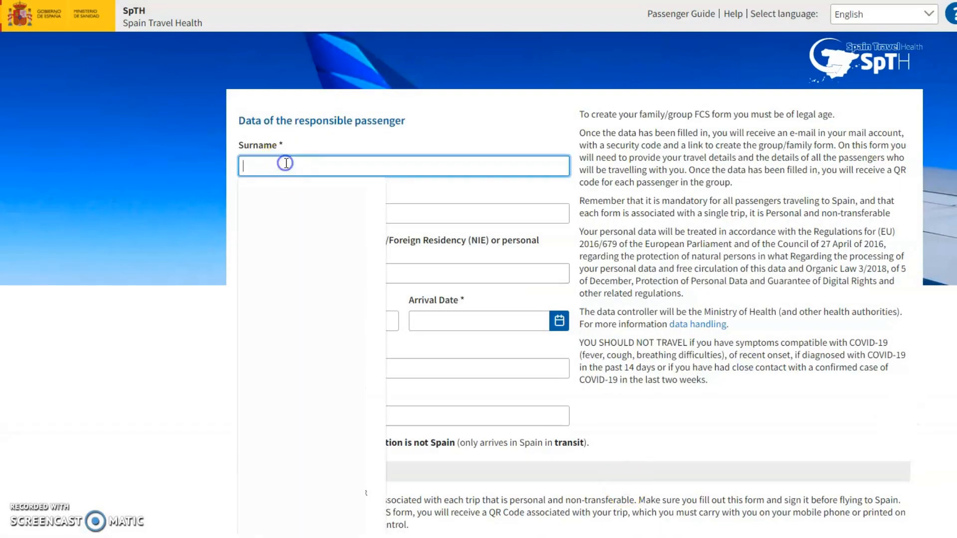
text(surname)
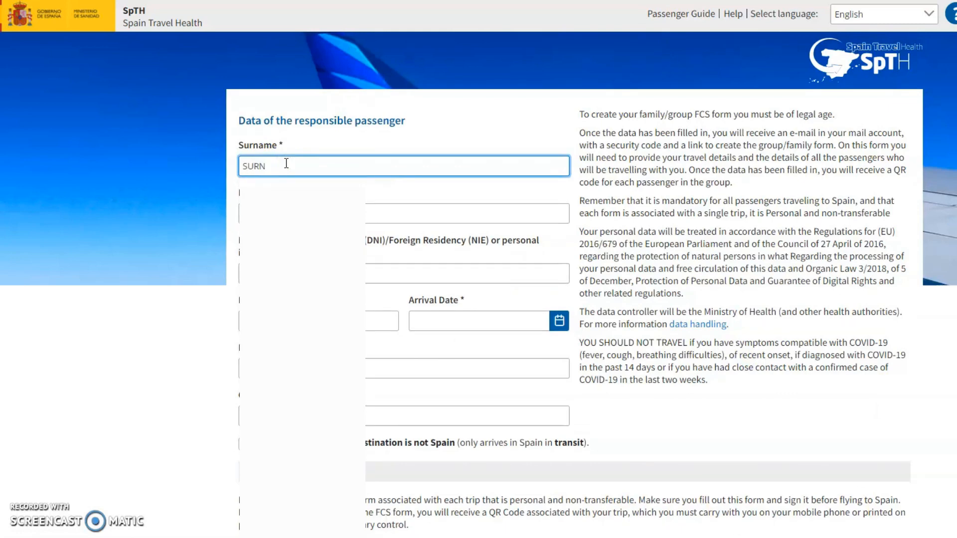
key(Tab)
text(name)
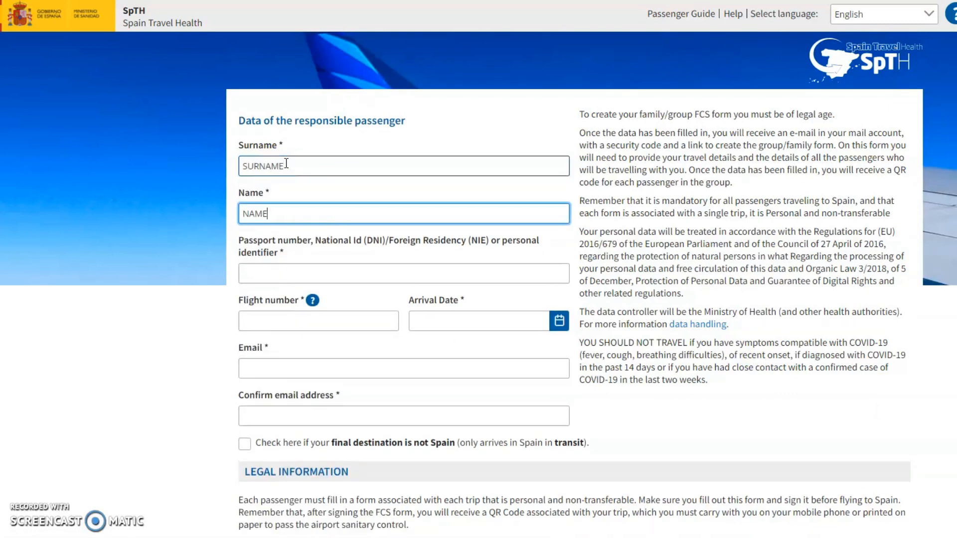
click(272, 274)
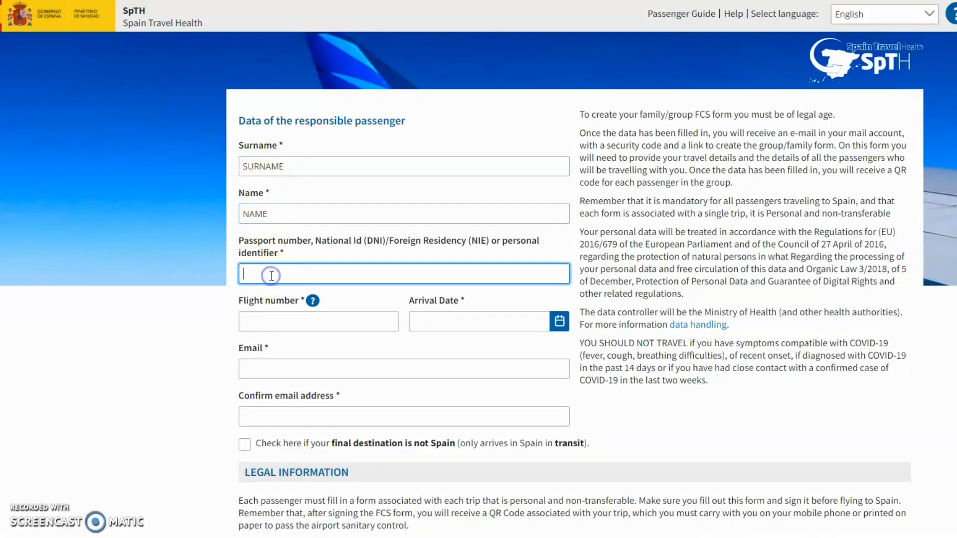
text(1112)
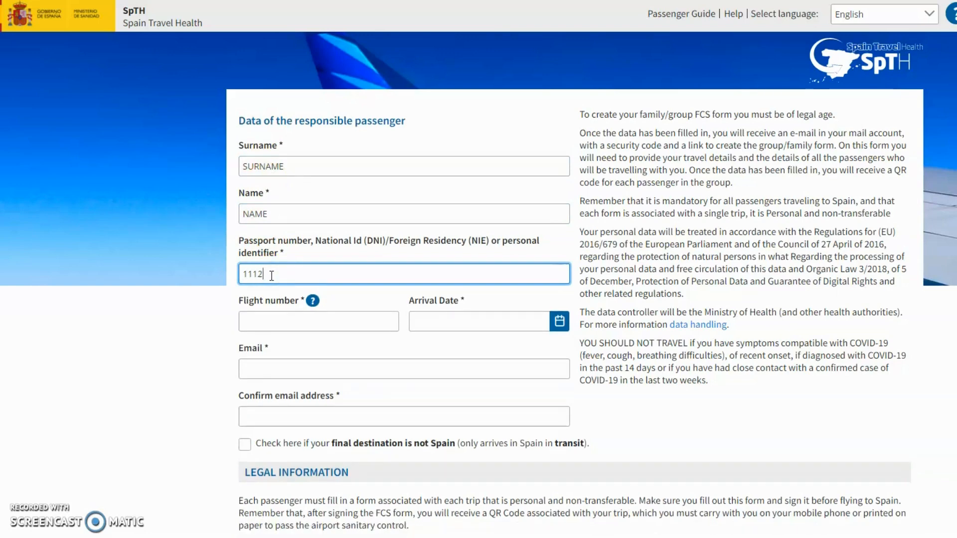
text(22333)
Enter flight number FR1234 and autofill both e-mail fields with the saved address
click(301, 317)
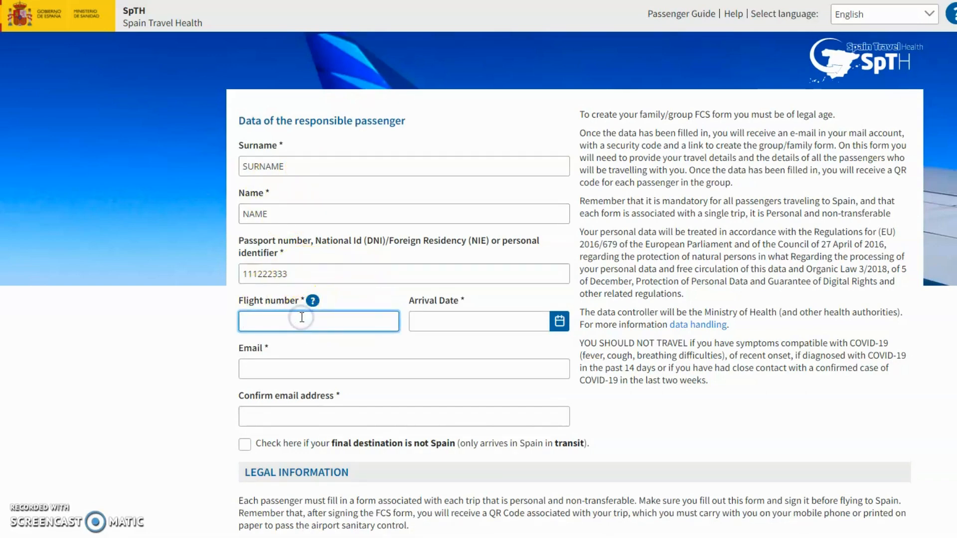
text(FR1234)
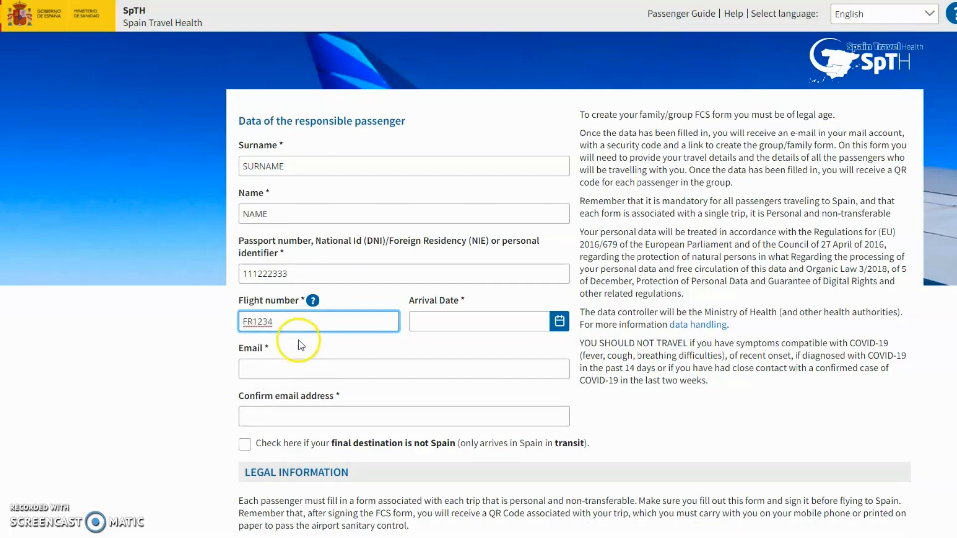
click(298, 339)
click(271, 367)
click(259, 369)
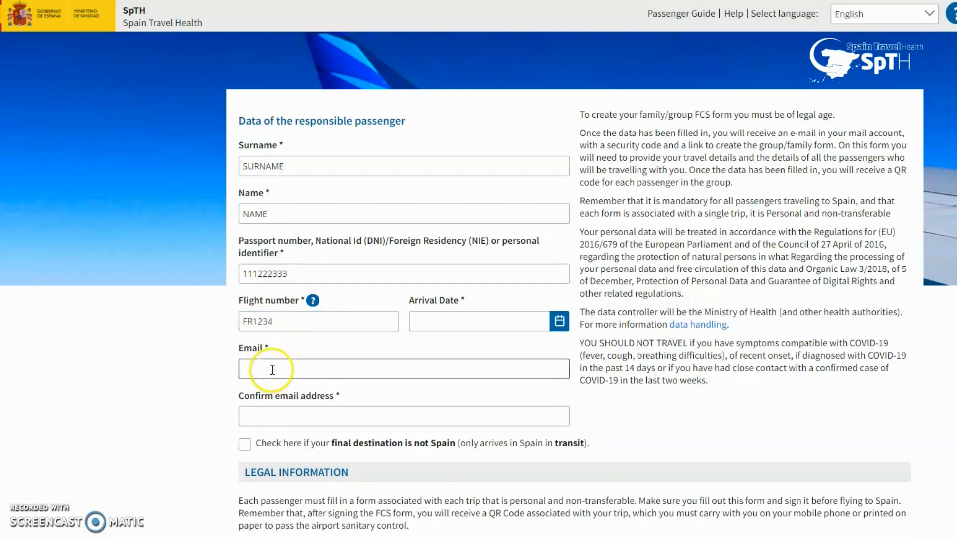
click(263, 85)
click(257, 20)
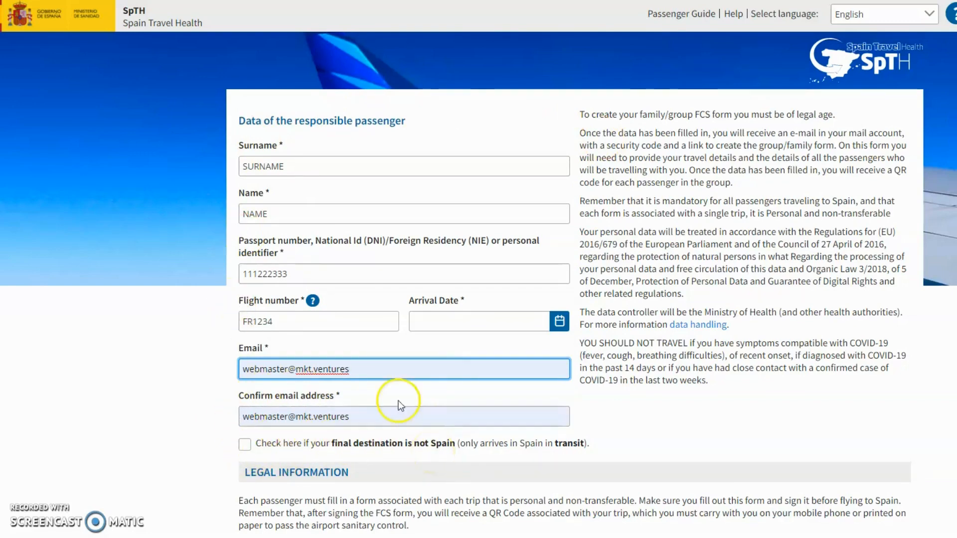
scroll(405, 402, down, 1)
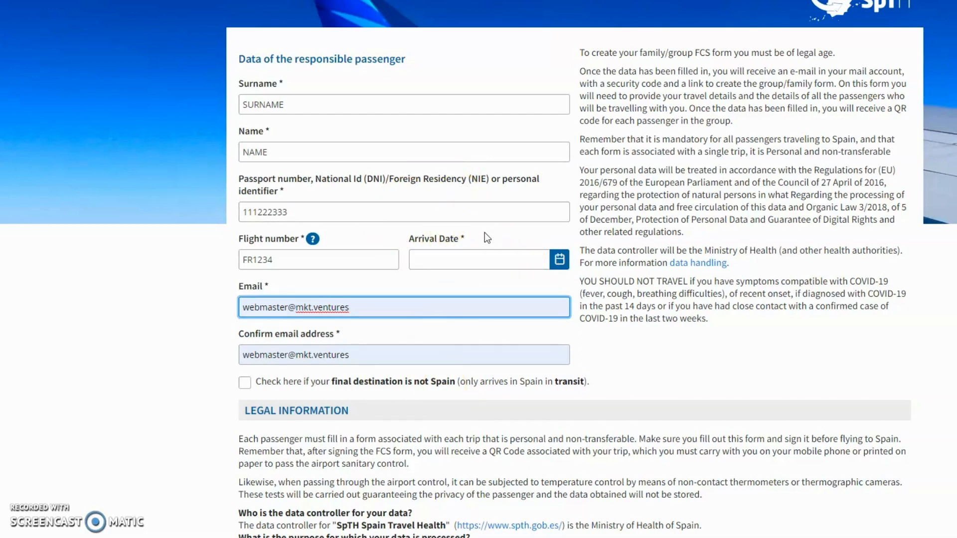
Pick 10 December 2021 from the Arrival Date calendar
click(561, 264)
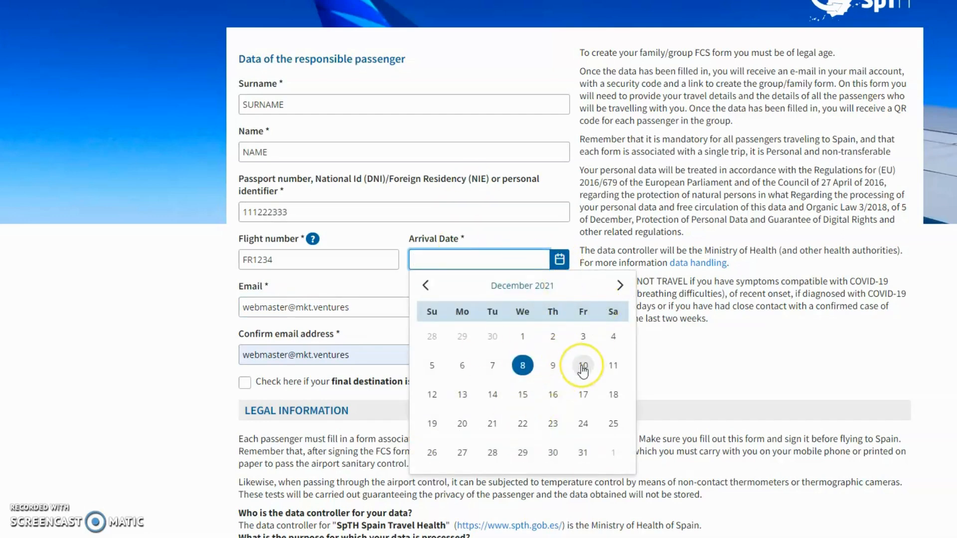
click(522, 366)
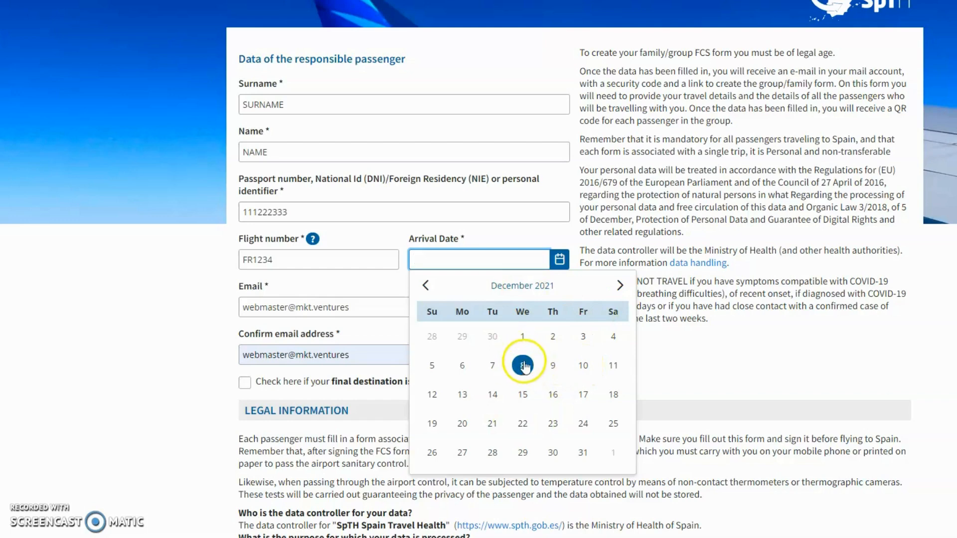
click(580, 366)
scroll(433, 214, down, 2)
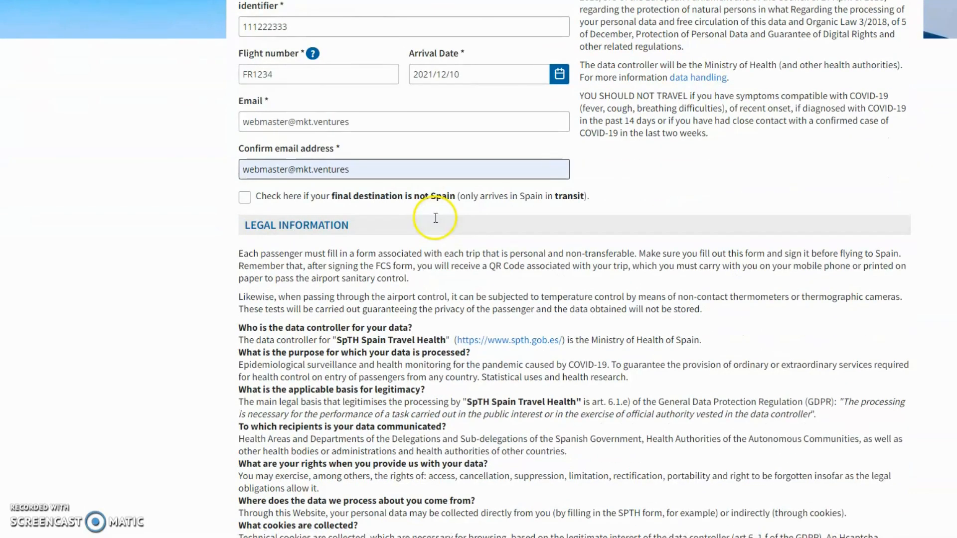
scroll(299, 274, down, 2)
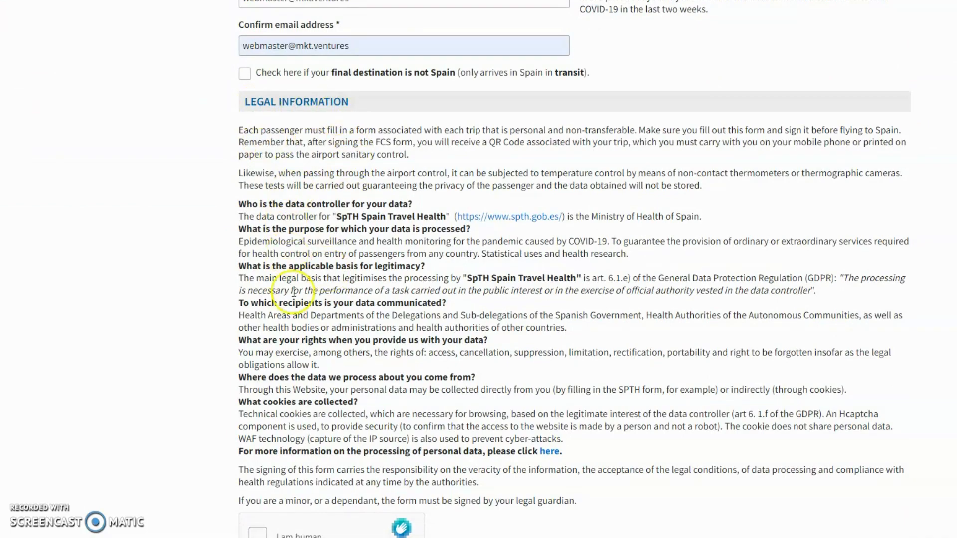
scroll(364, 247, down, 1)
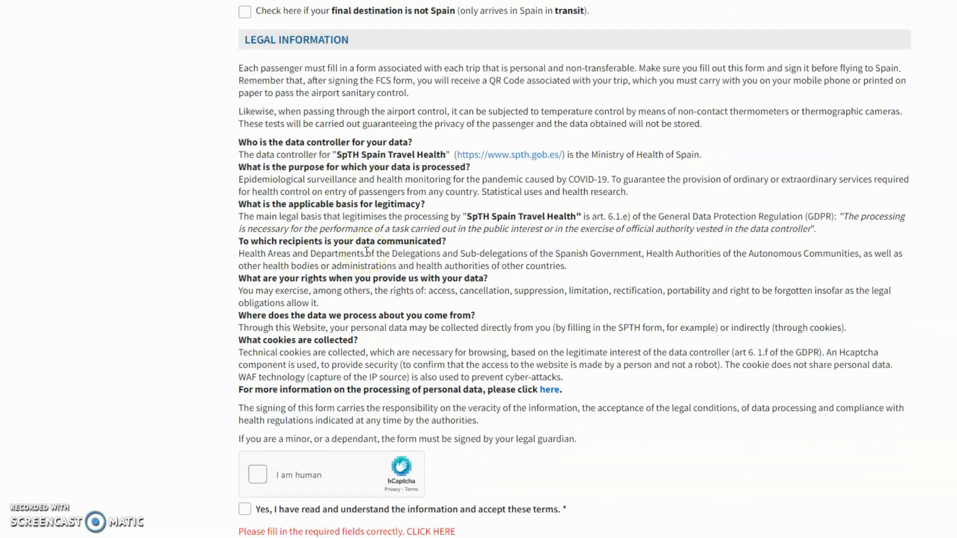
scroll(424, 165, down, 2)
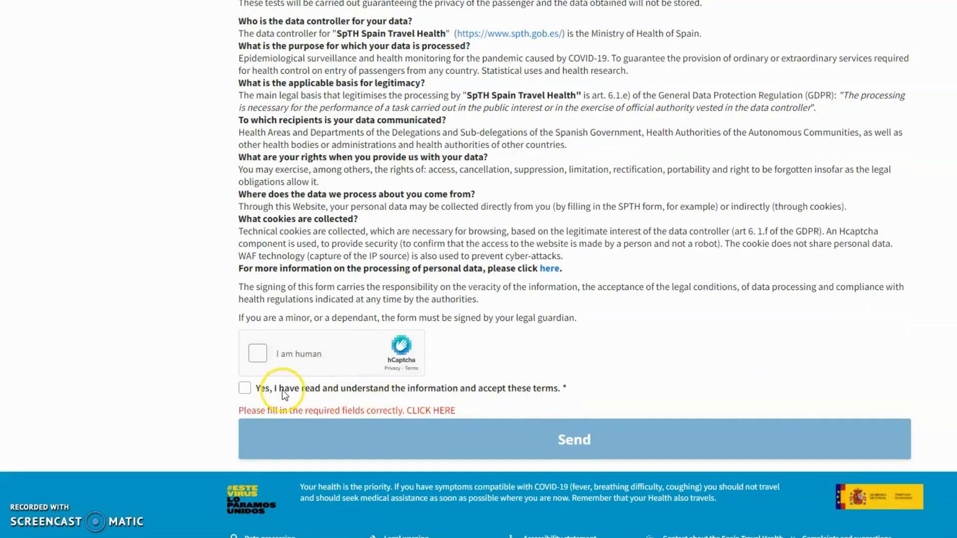
Solve the hCaptcha by selecting the train images in both image grids and verifying
click(257, 353)
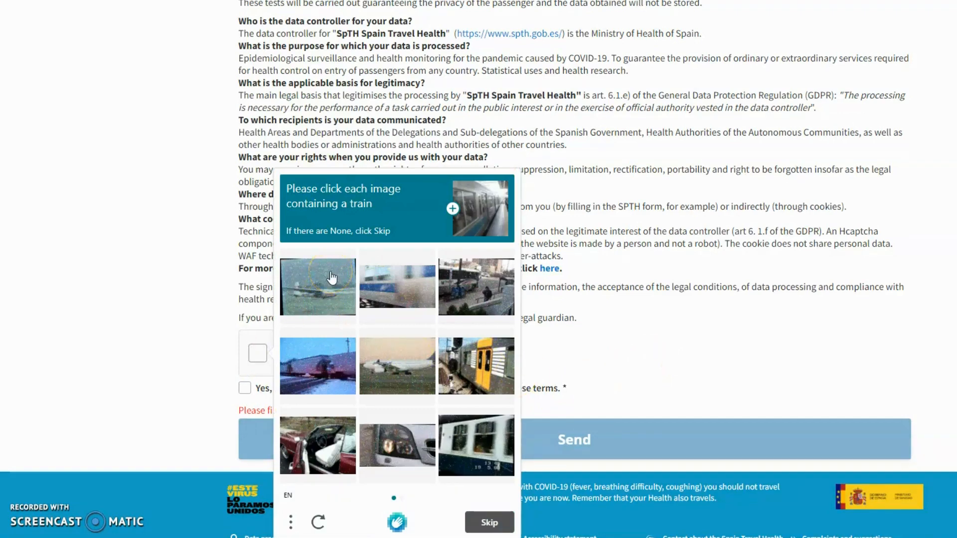
click(394, 284)
click(470, 351)
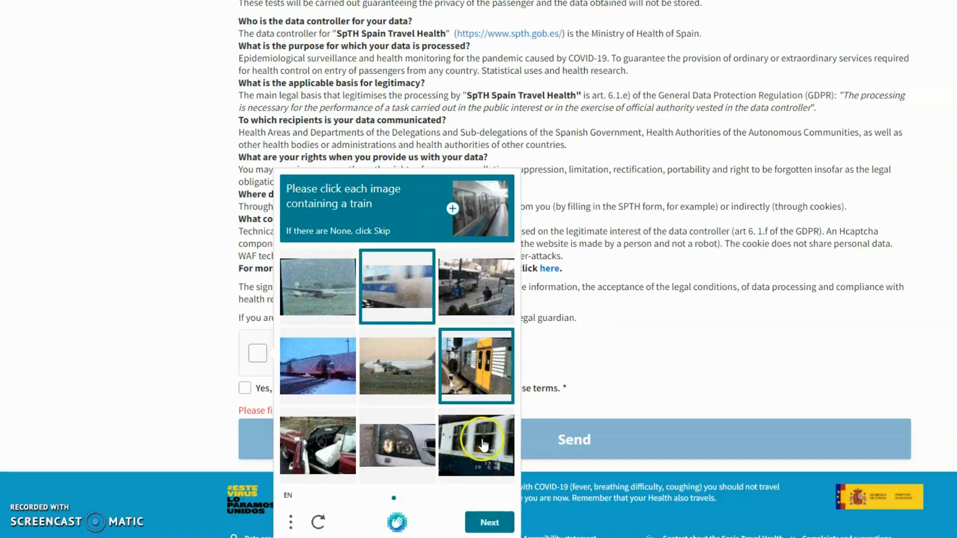
click(476, 441)
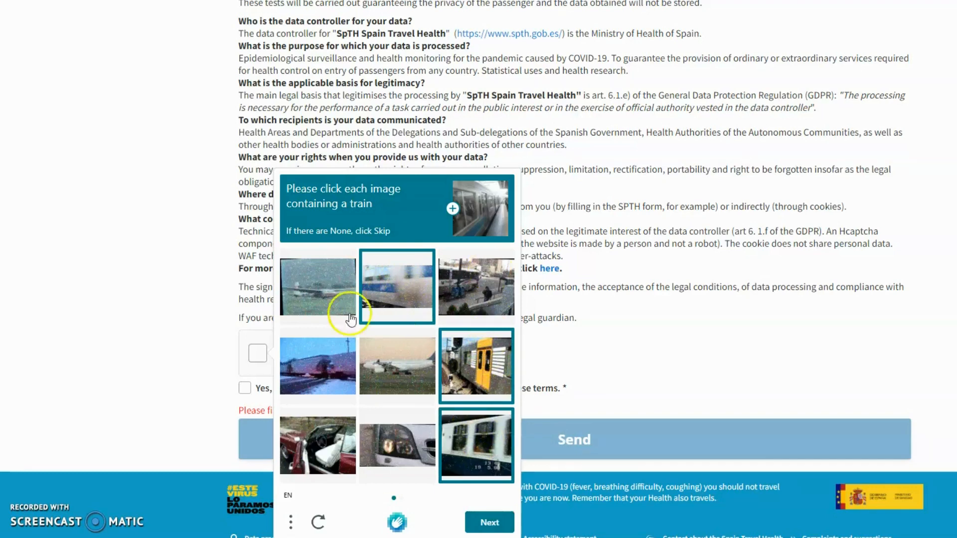
click(489, 522)
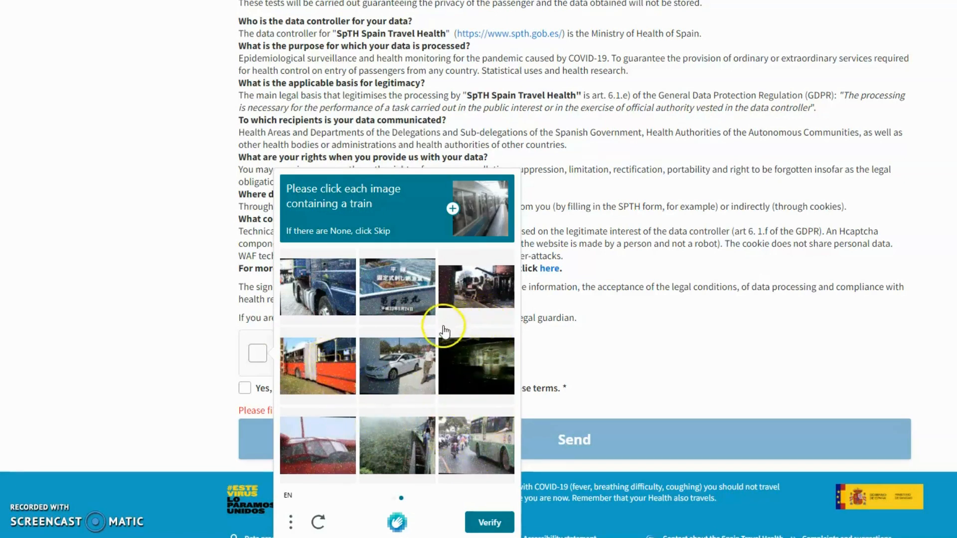
click(405, 456)
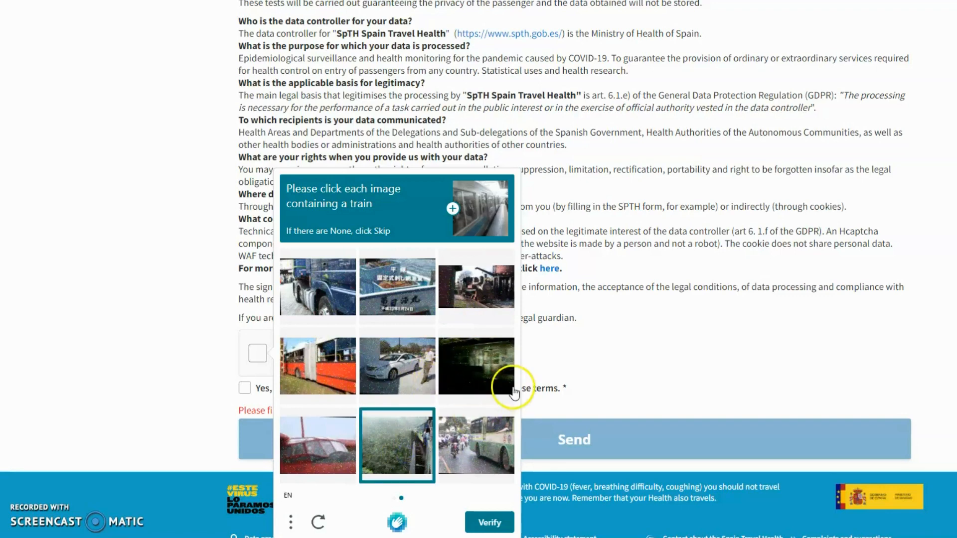
click(500, 377)
click(479, 281)
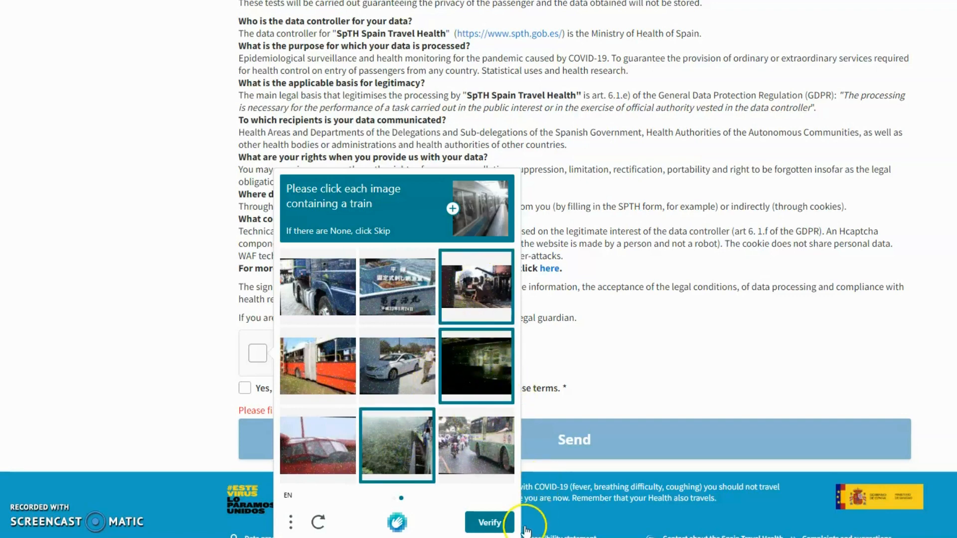
click(499, 523)
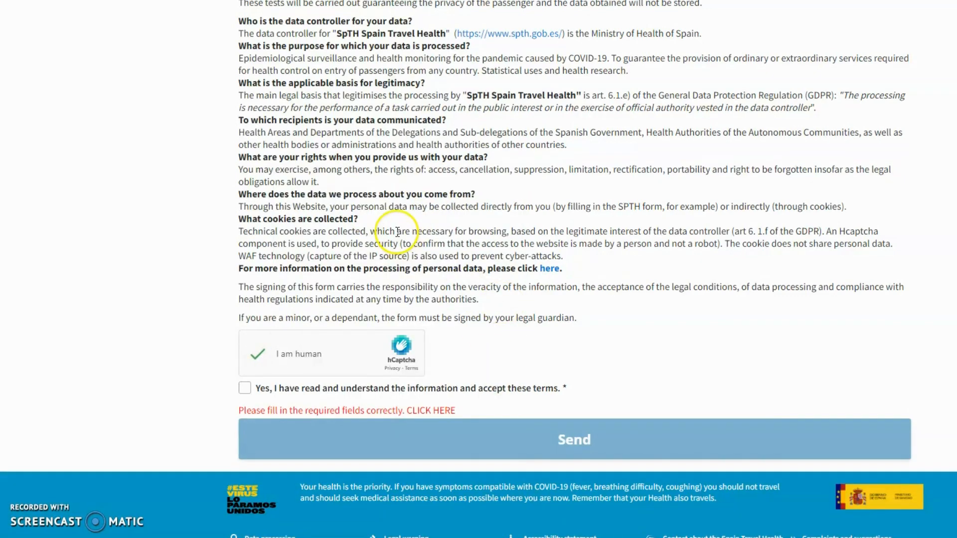
Tick the 'Yes, I have read and understand' terms box and send the passenger details
click(244, 388)
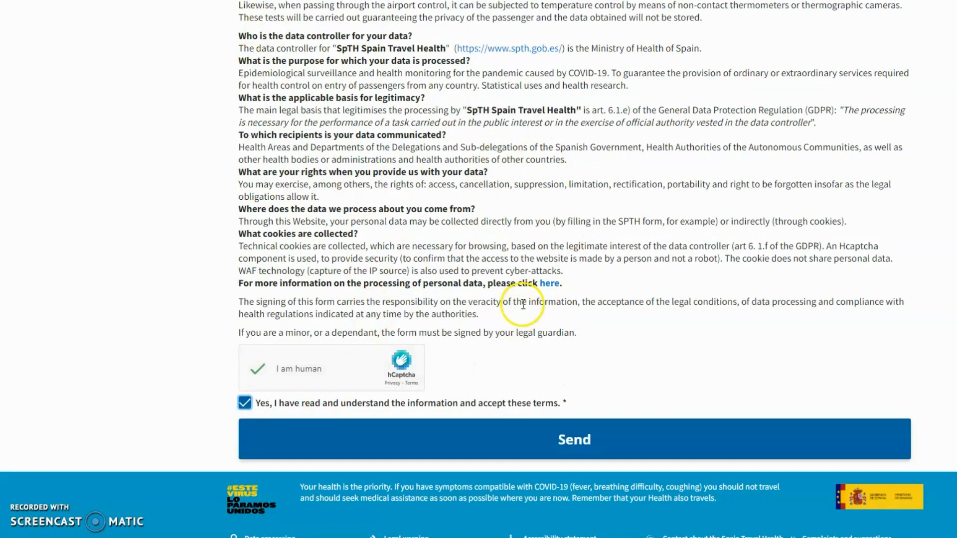
click(562, 443)
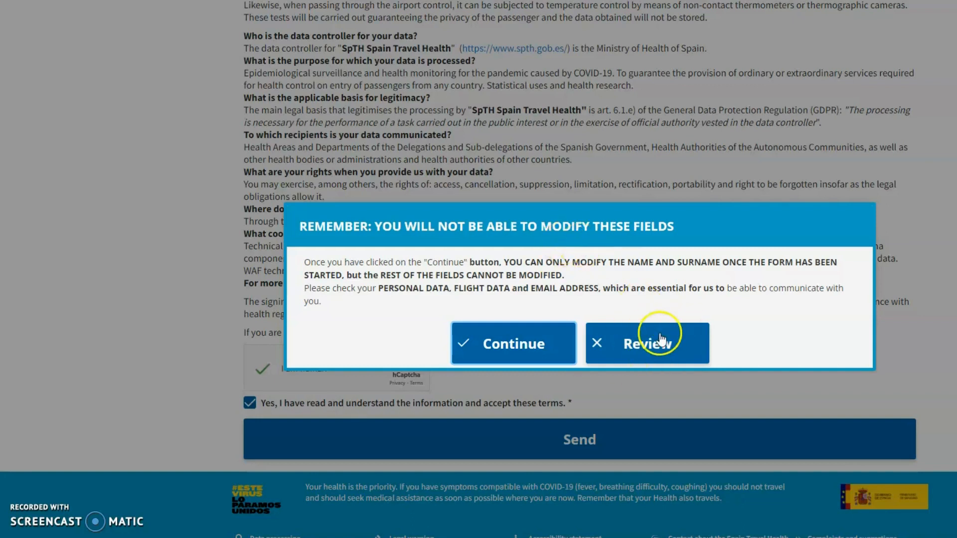
Confirm the warning, then select the FCS form code in the SpTH e-mail in Gmail
click(508, 350)
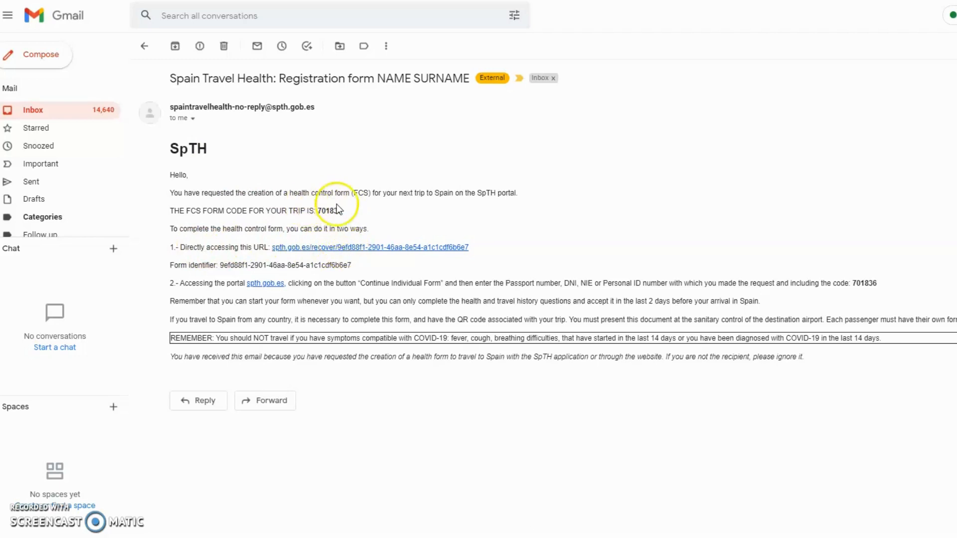
drag(319, 210, 350, 217)
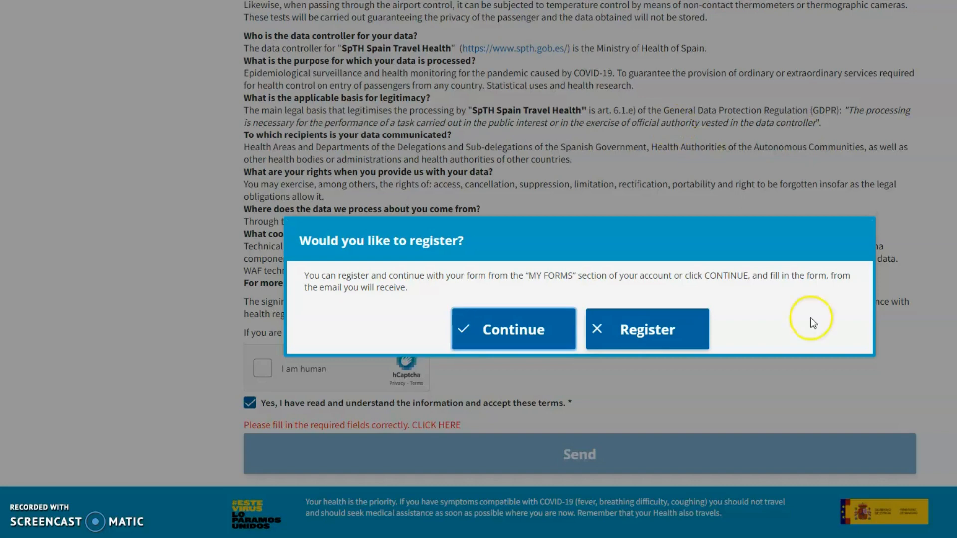
Choose Register in the 'Would you like to register?' prompt to open the registration form
click(656, 323)
click(529, 328)
click(641, 337)
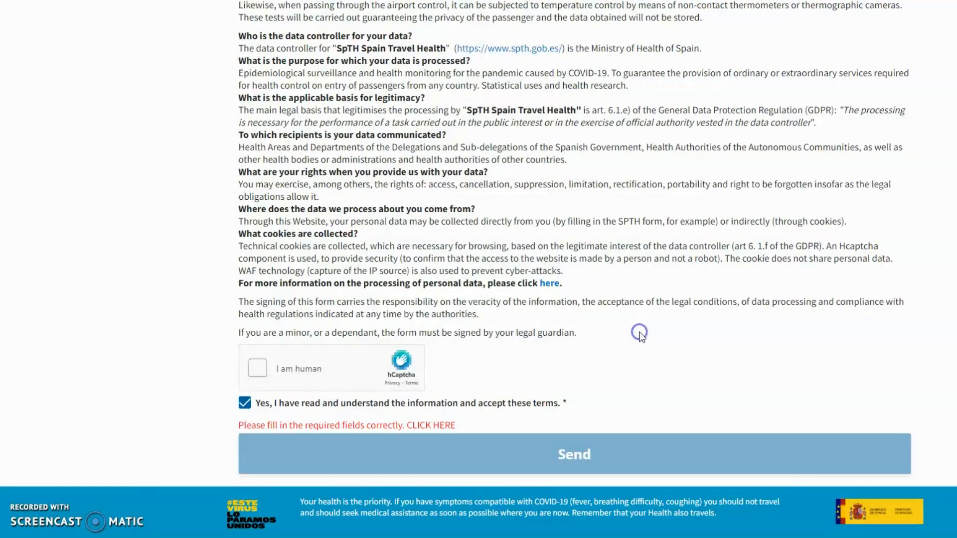
click(241, 176)
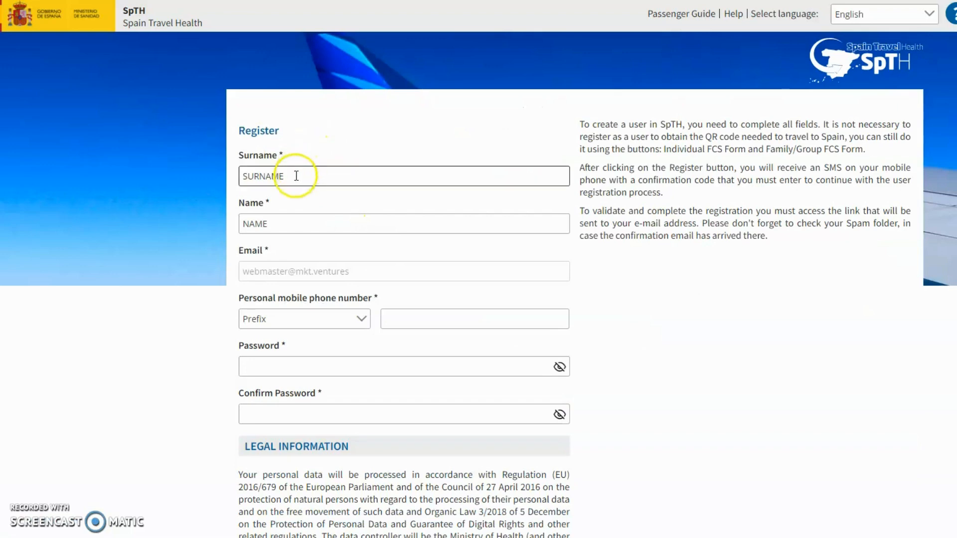
Set the phone prefix to GG +44 and enter the mobile number
click(278, 219)
click(370, 331)
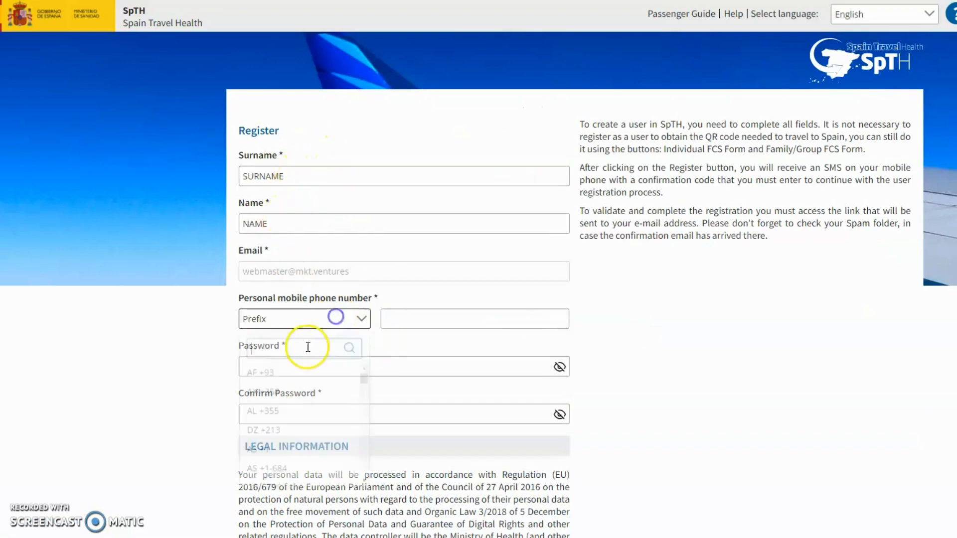
text(44)
click(416, 320)
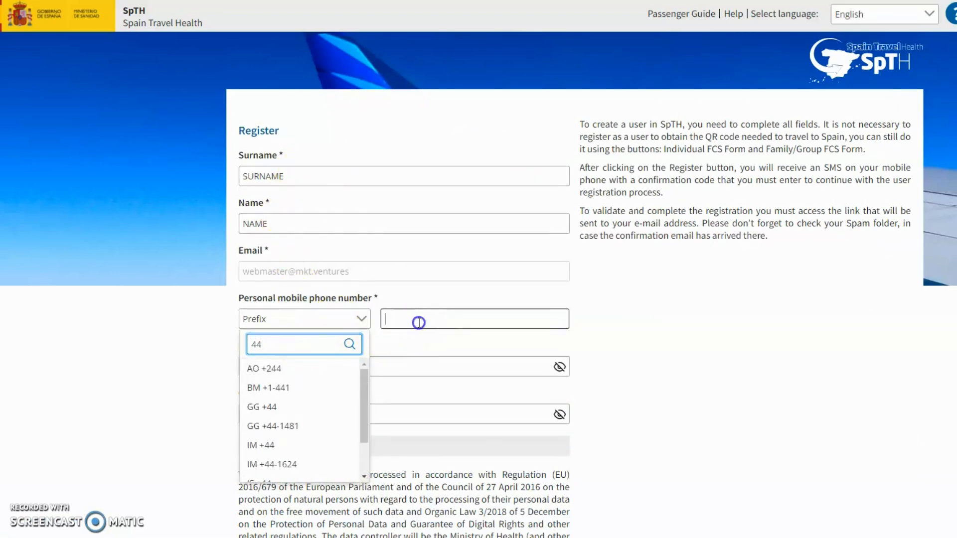
click(351, 317)
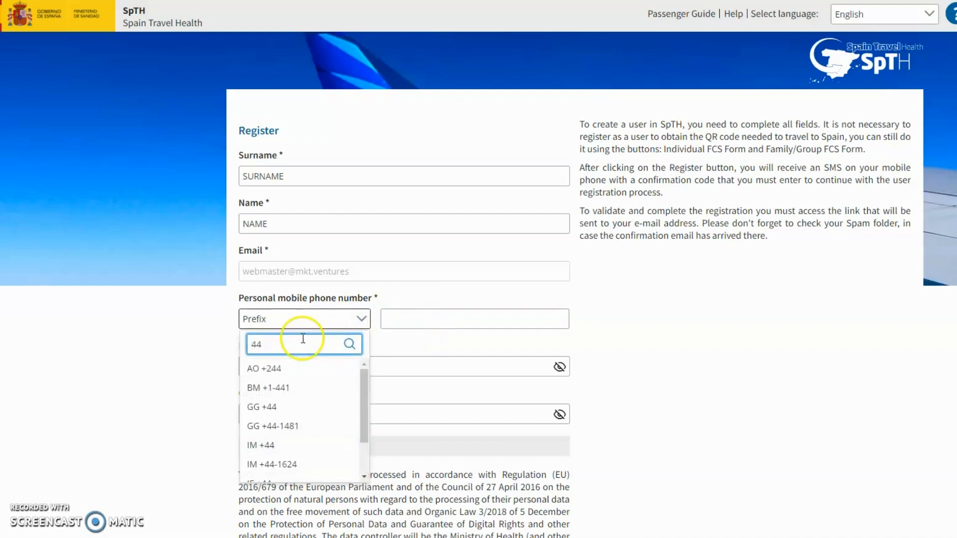
click(282, 405)
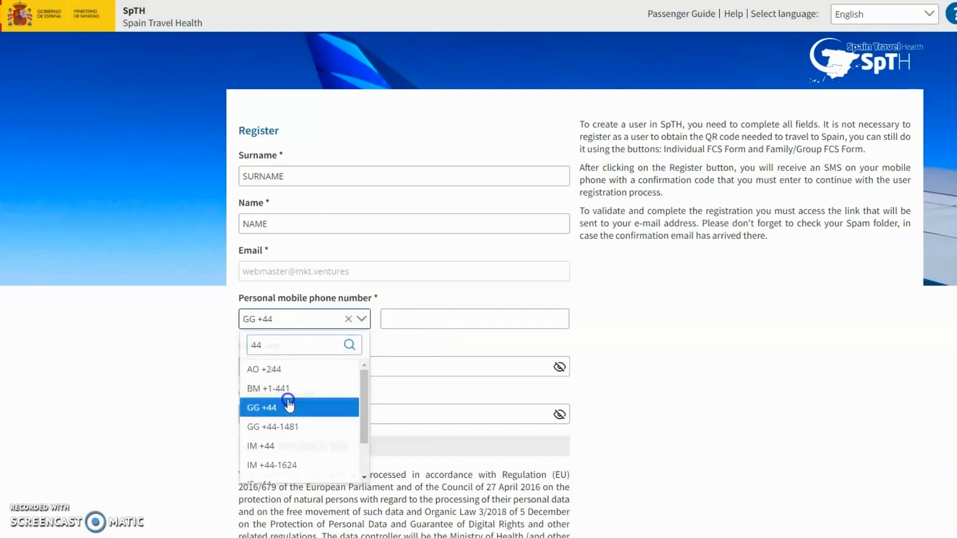
click(433, 312)
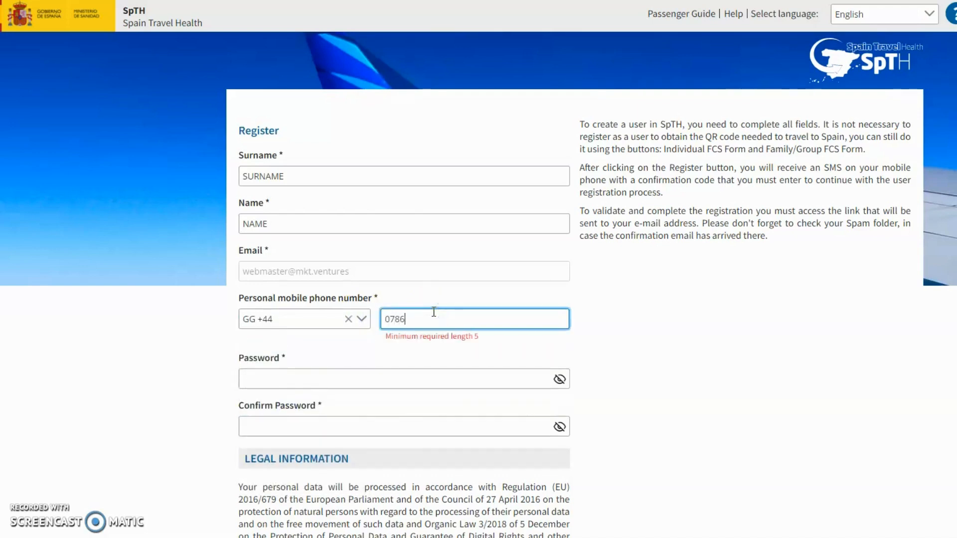
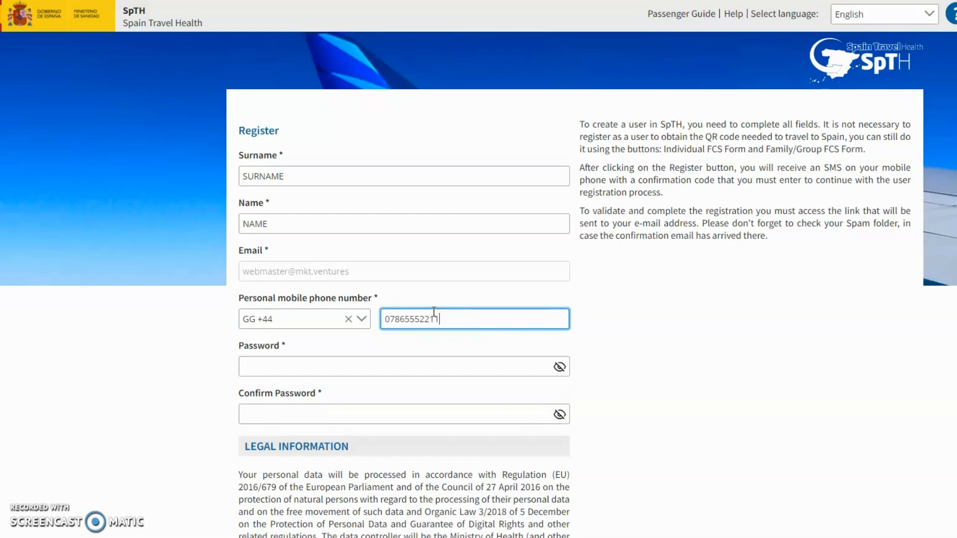
Enter and confirm the account password, accept the legal terms, and submit the registration
click(317, 368)
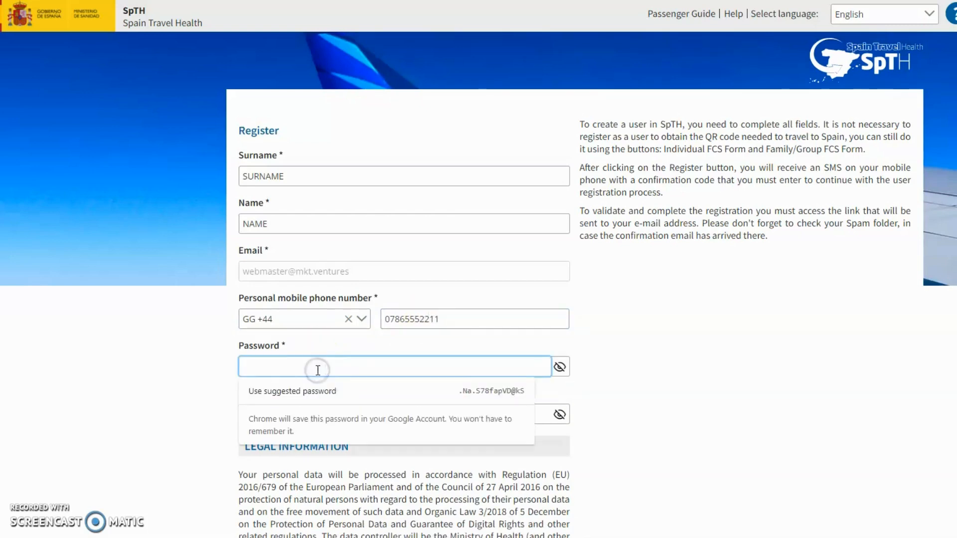
text(aabc!)
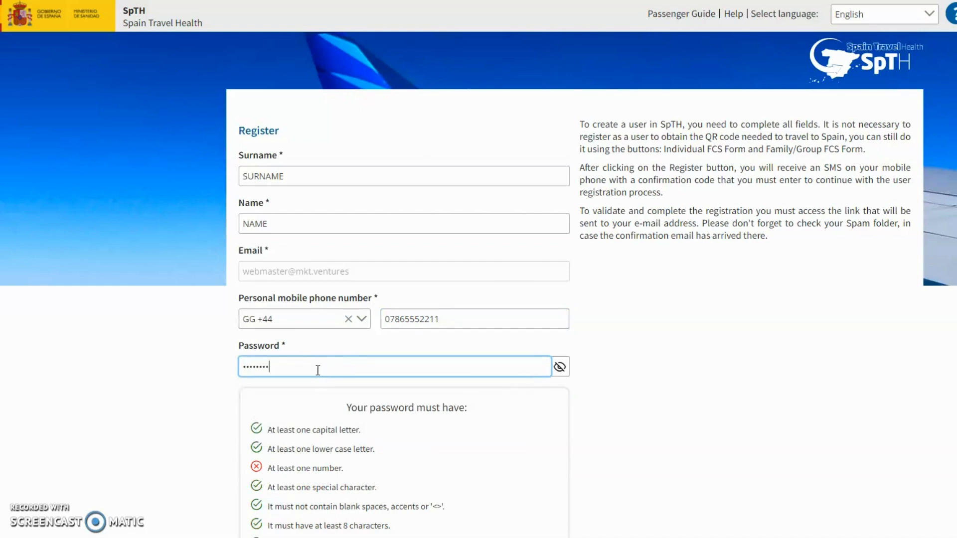
key(BackSpace)
key(BackSpace)
key(BackSpace)
key(BackSpace)
key(BackSpace)
key(BackSpace)
key(BackSpace)
text(a)
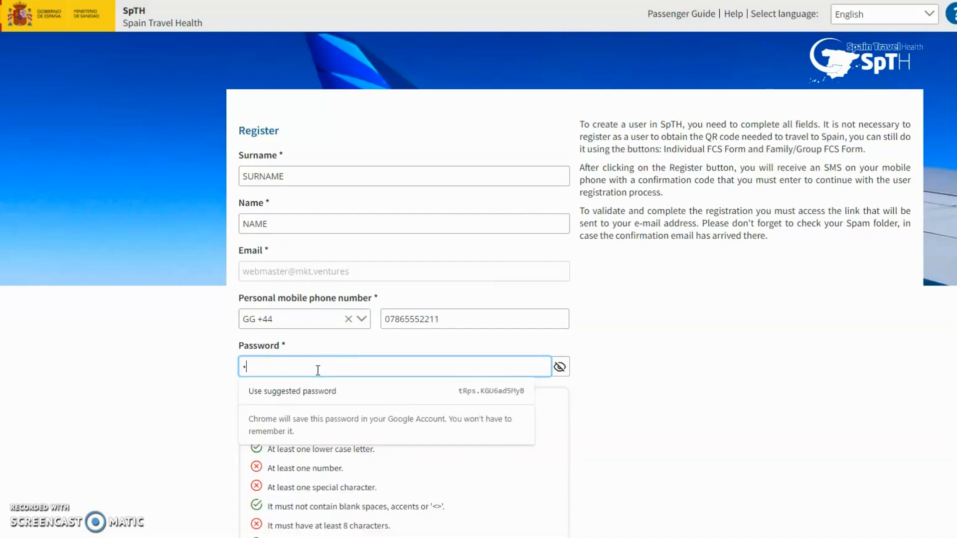
text(Abcdef!12)
key(Tab)
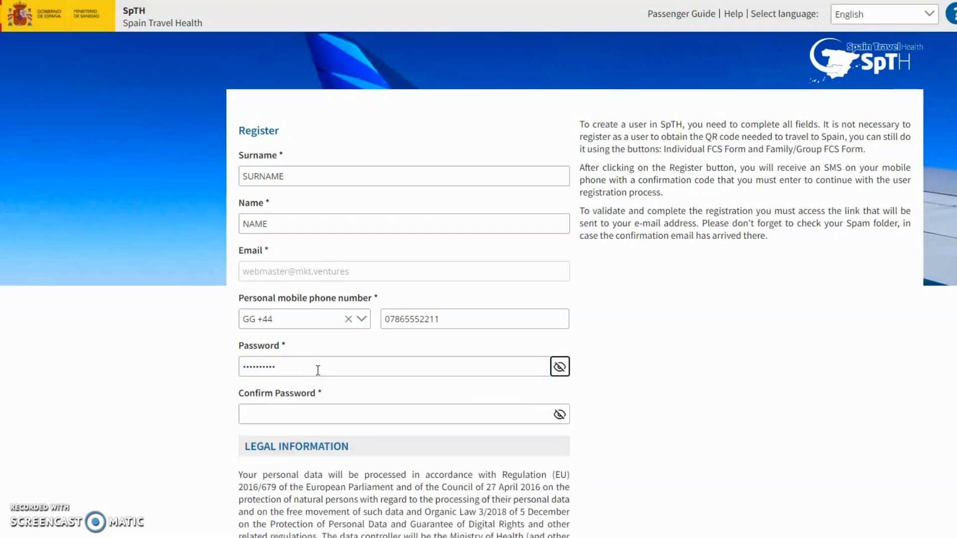
key(Tab)
text(aA)
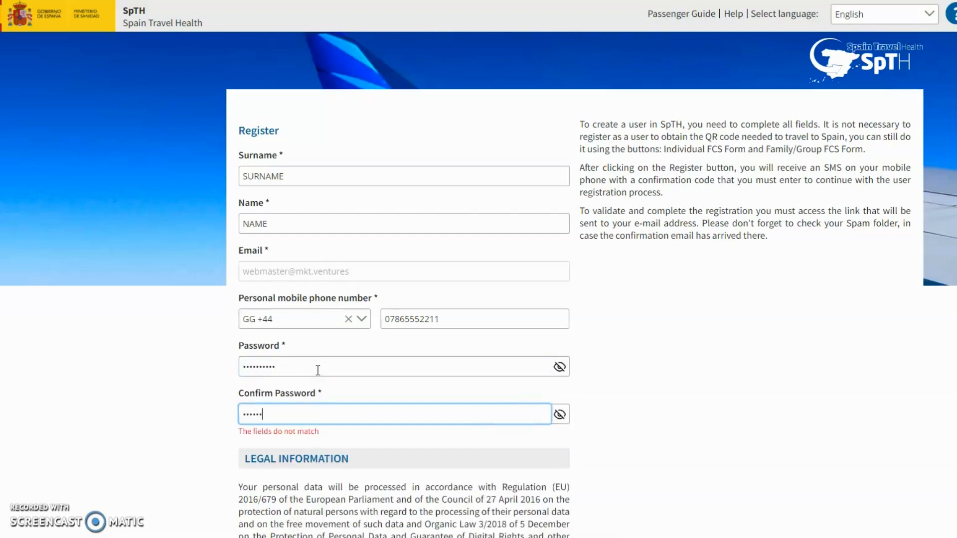
text(••••••••)
scroll(412, 261, down, 4)
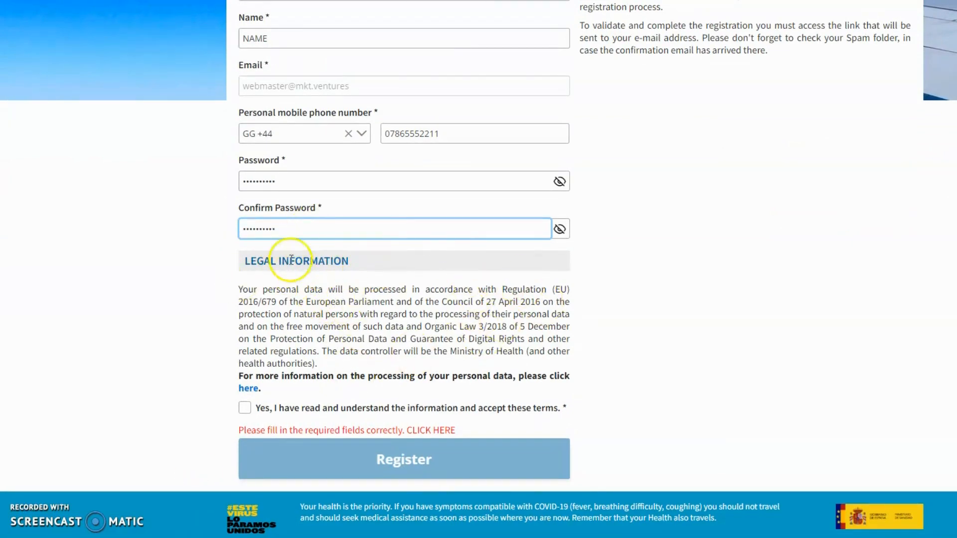
click(244, 408)
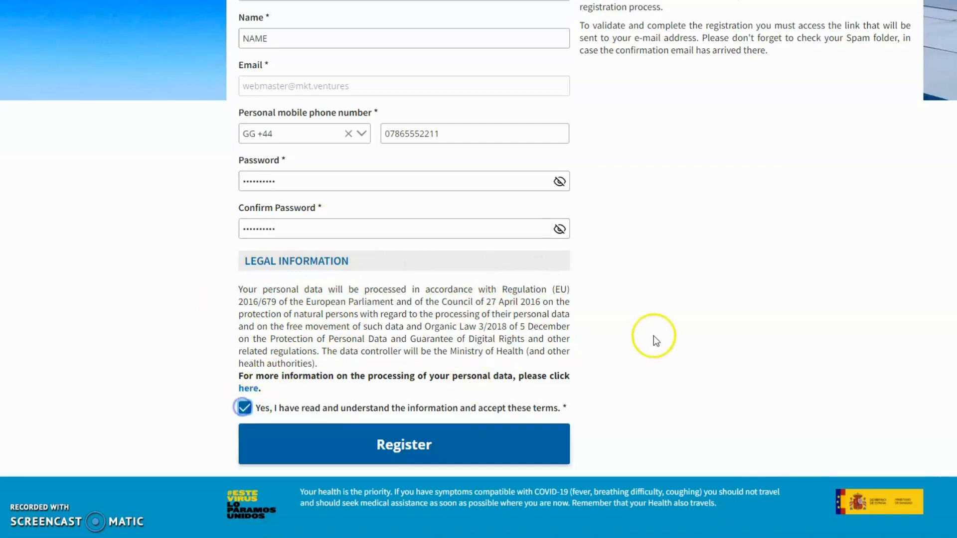
click(391, 447)
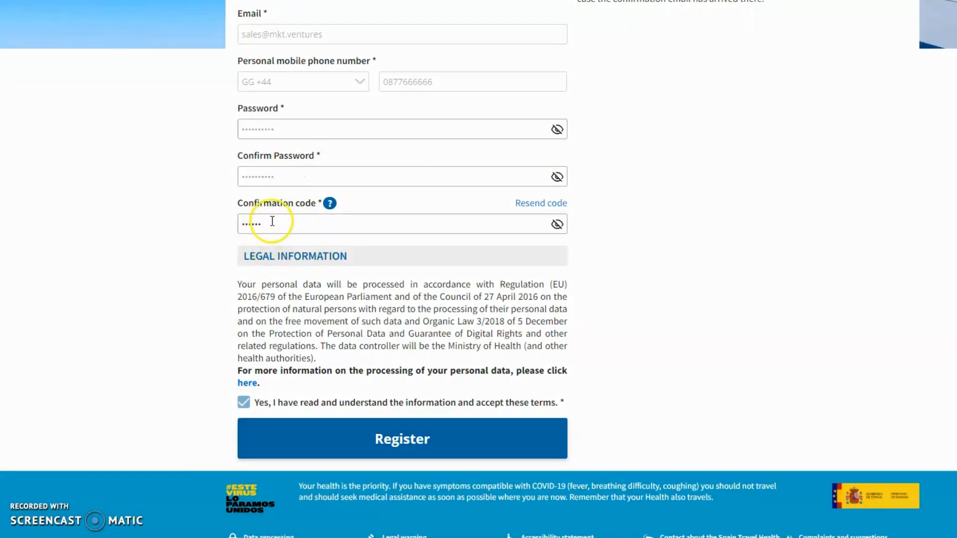
Clear the pre-filled confirmation code field and switch to the Gmail registration e-mail
drag(273, 221, 229, 225)
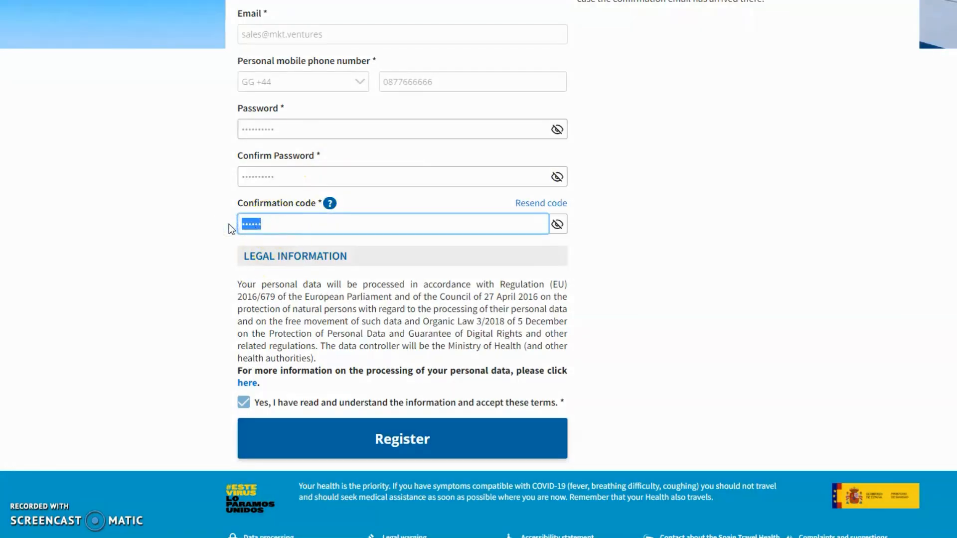
key(BackSpace)
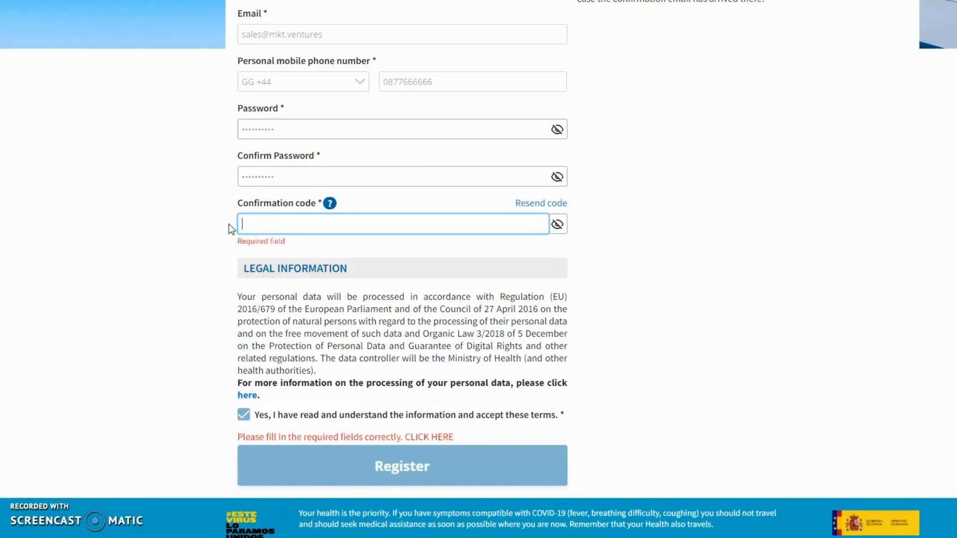
click(203, 212)
click(249, 224)
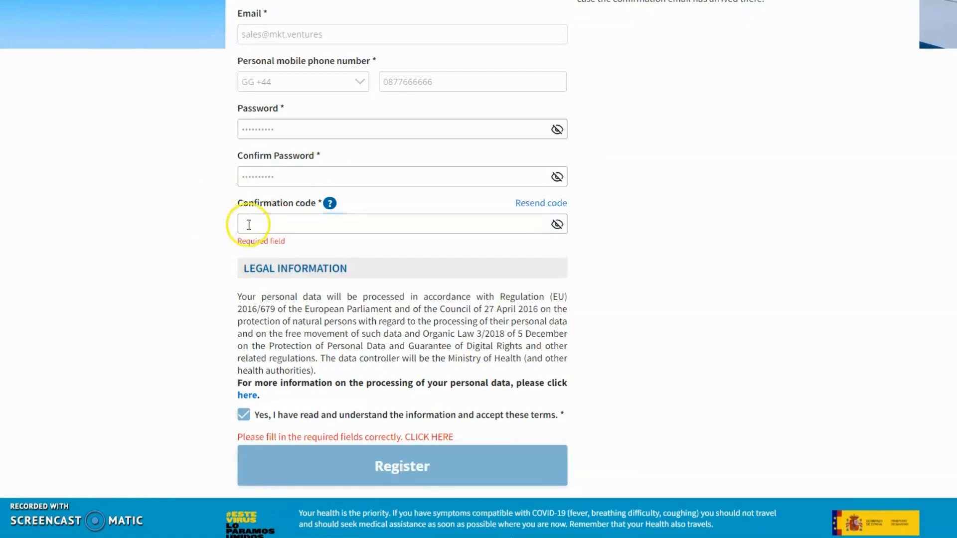
click(280, 228)
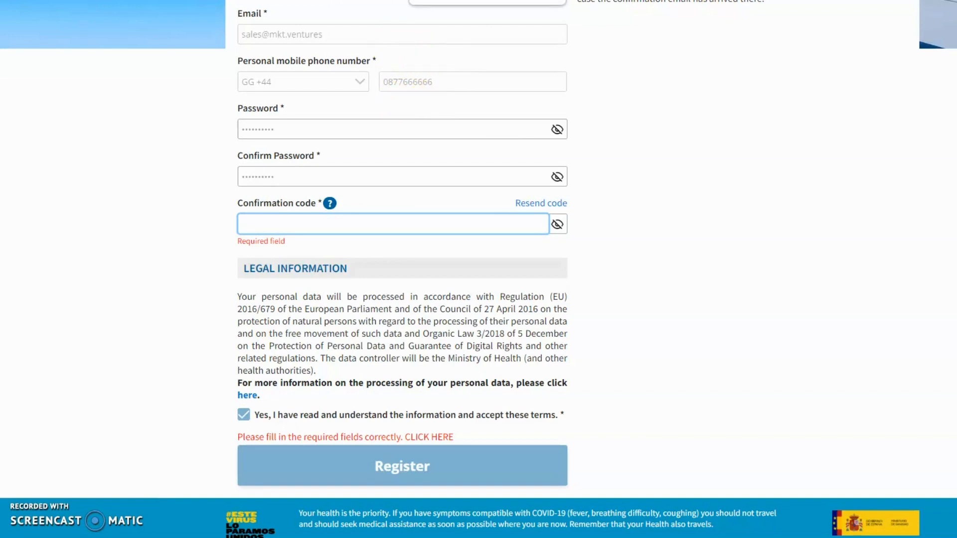
click(441, 0)
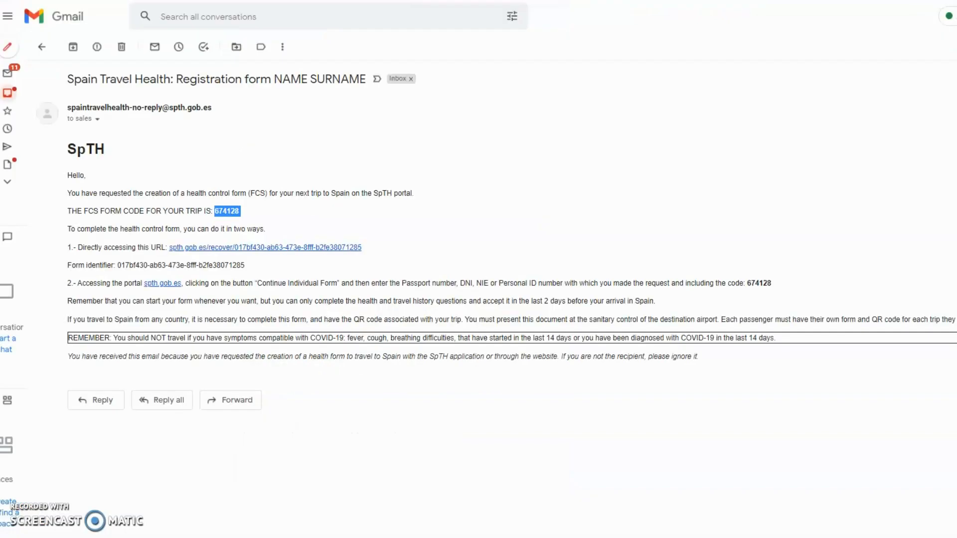
Follow the e-mailed form link and enter the passport number
click(247, 249)
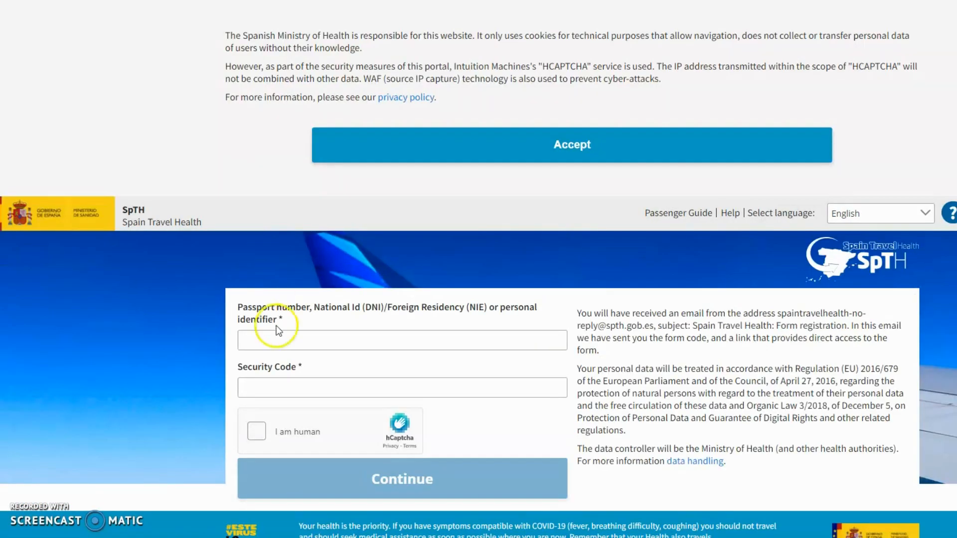
click(276, 340)
text(111222444)
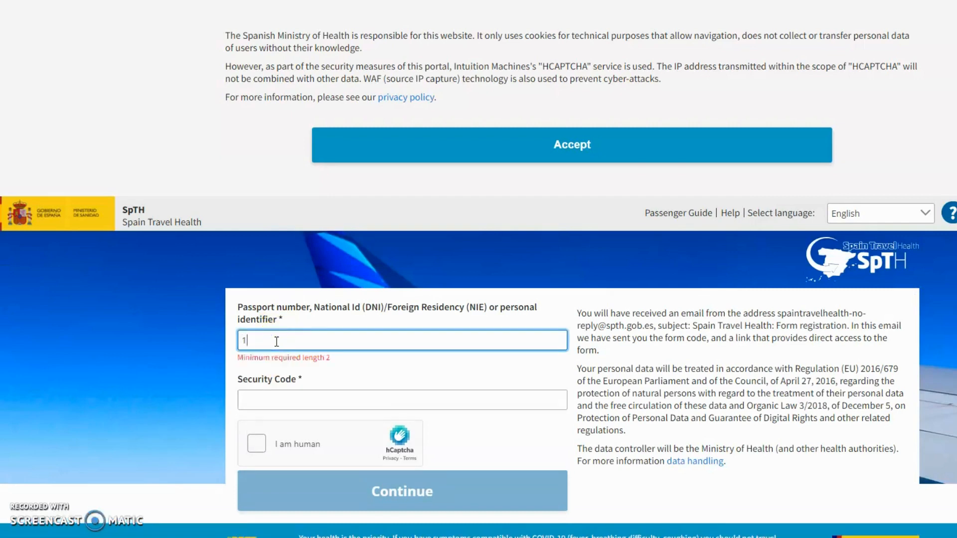
Paste the e-mailed form code as the Security Code, confirm the captcha, and continue to Step 1
click(309, 387)
key(ctrl+Tab)
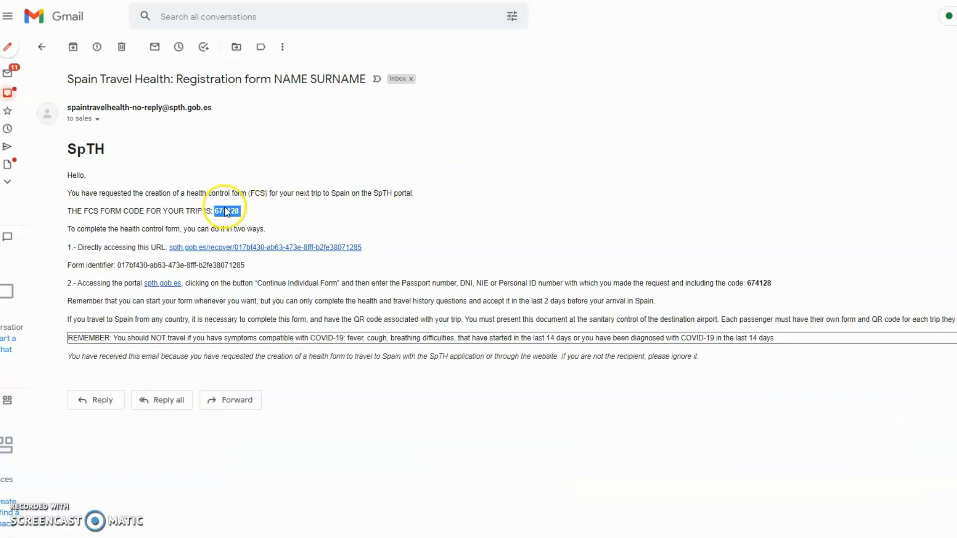
right_click(225, 209)
click(250, 218)
key(ctrl+Tab)
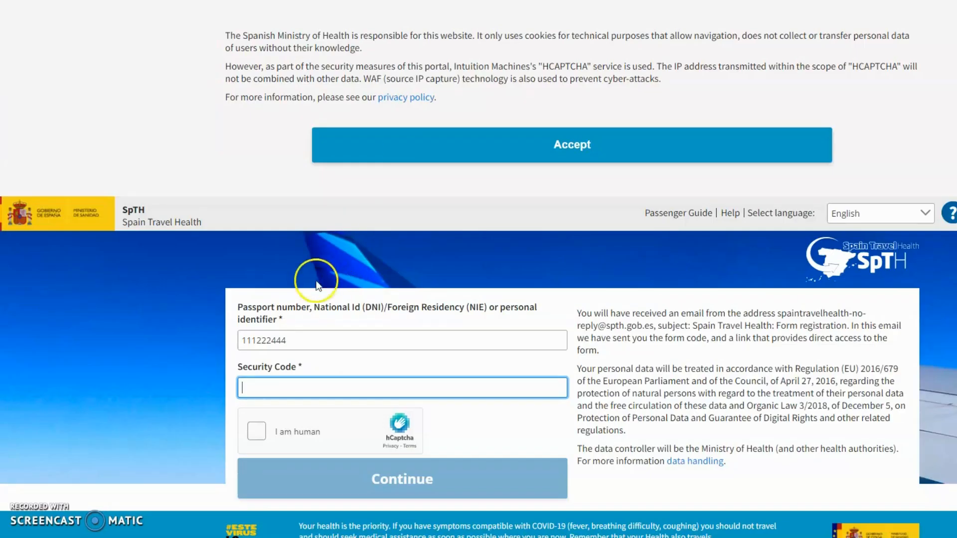
right_click(311, 389)
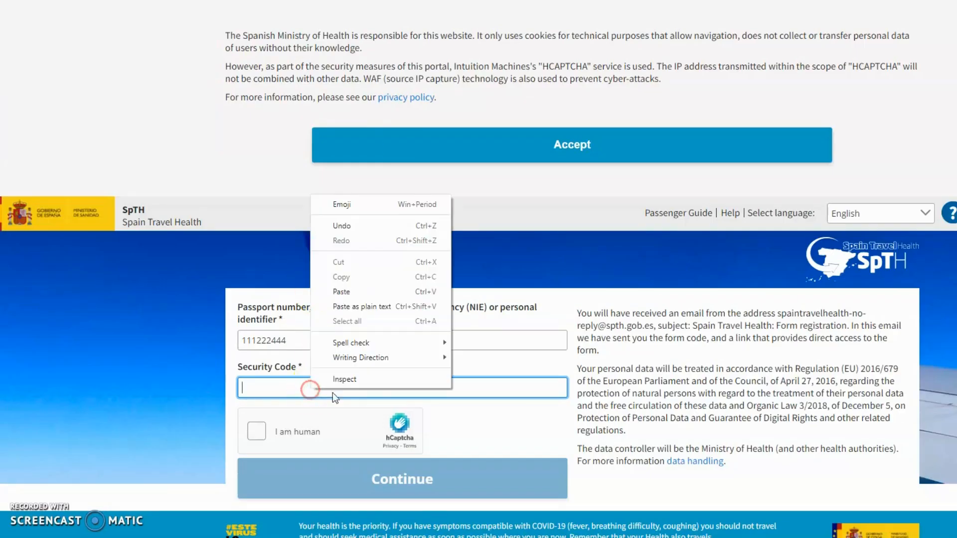
click(359, 287)
click(258, 431)
click(408, 479)
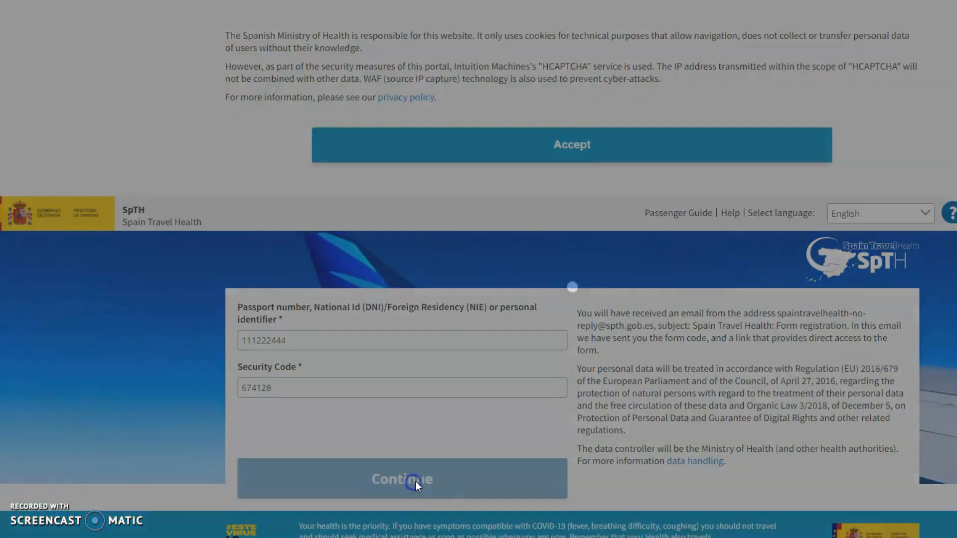
scroll(503, 320, down, 1)
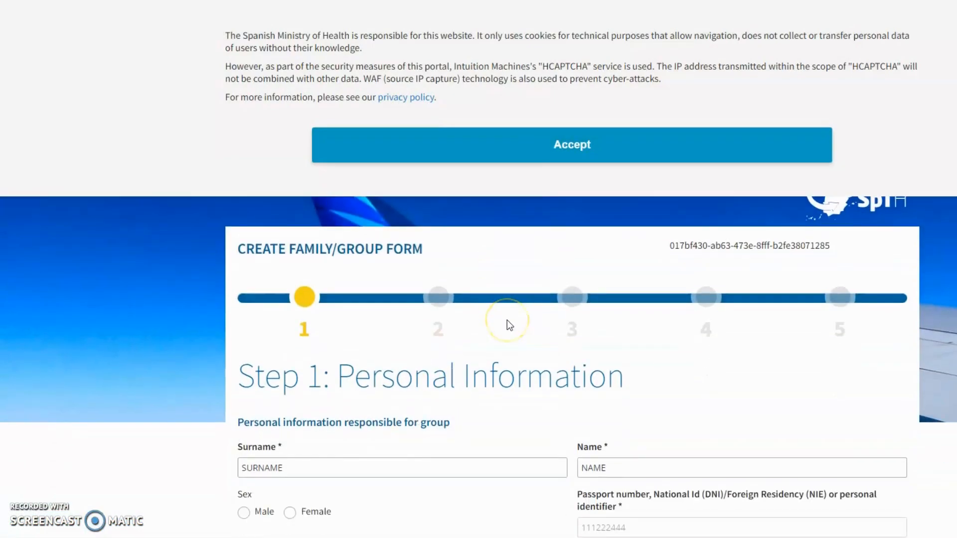
scroll(506, 320, down, 1)
scroll(509, 324, up, 1)
scroll(445, 247, down, 1)
scroll(445, 247, down, 1)
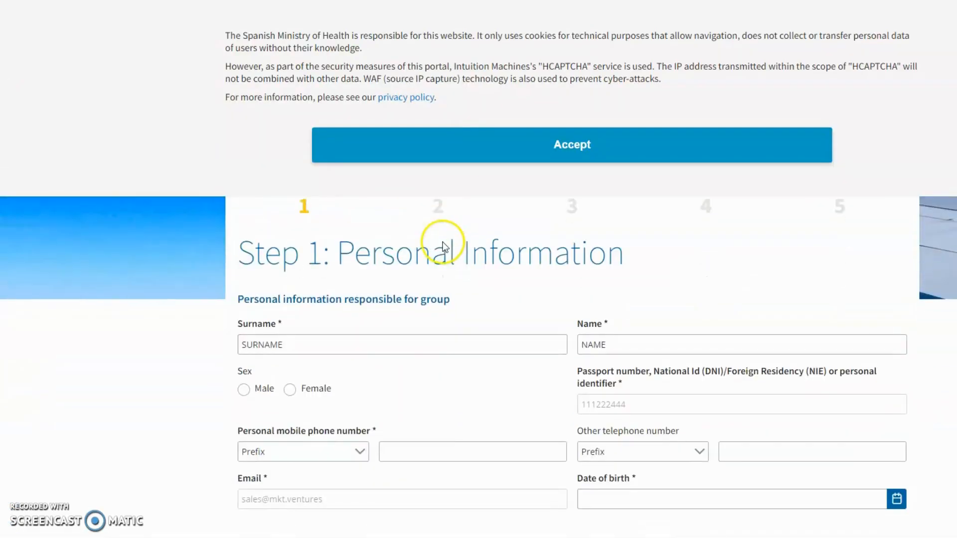
scroll(442, 244, down, 1)
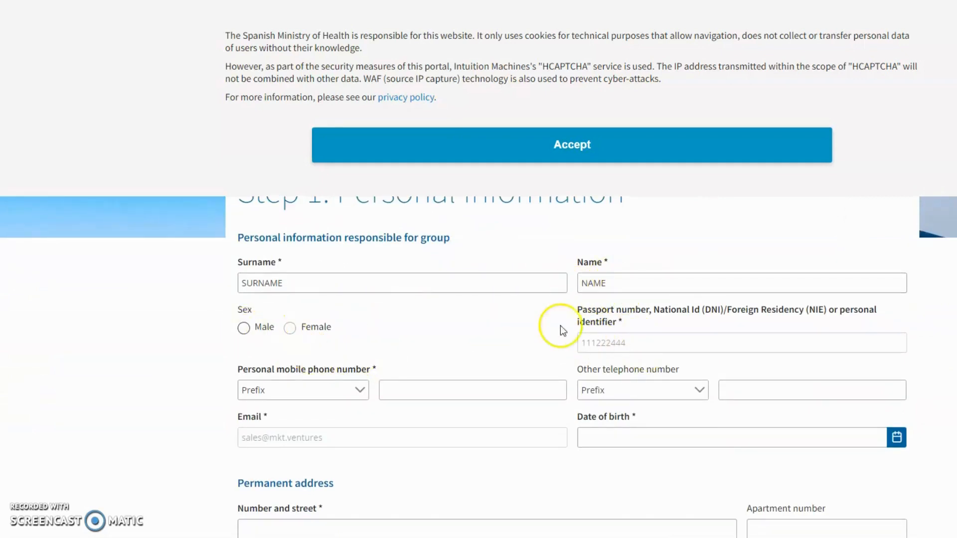
Set the group leader's sex to Male, pick GG +44 as mobile prefix and enter a mobile number
click(245, 331)
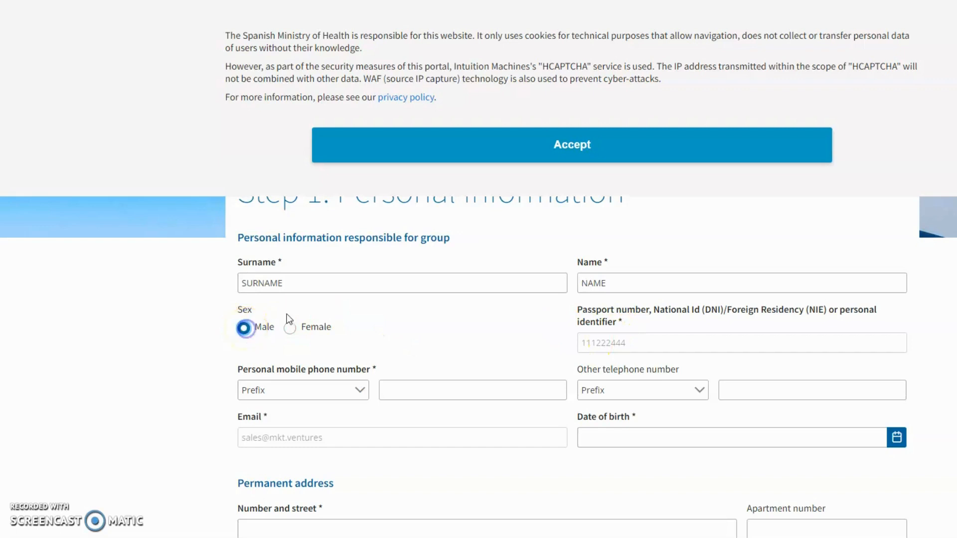
scroll(395, 344, down, 1)
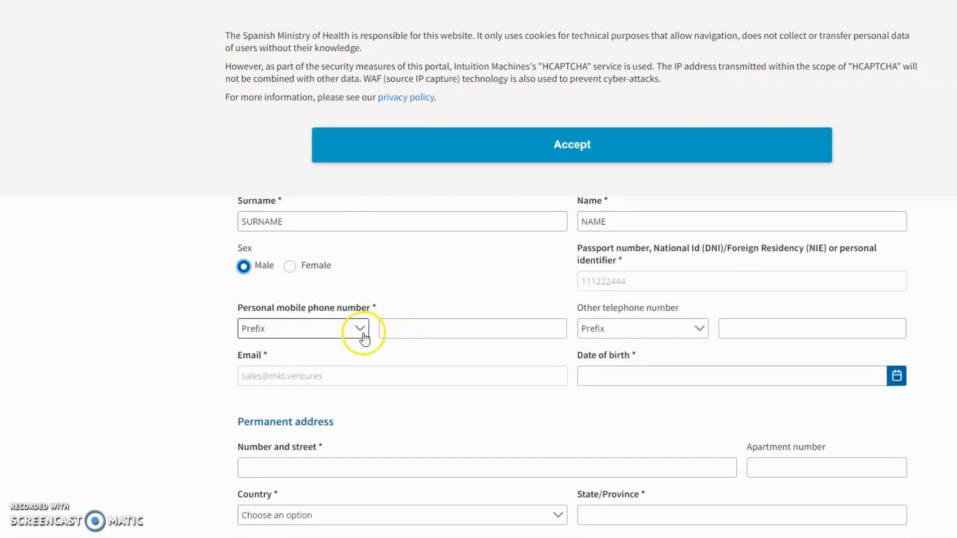
click(362, 331)
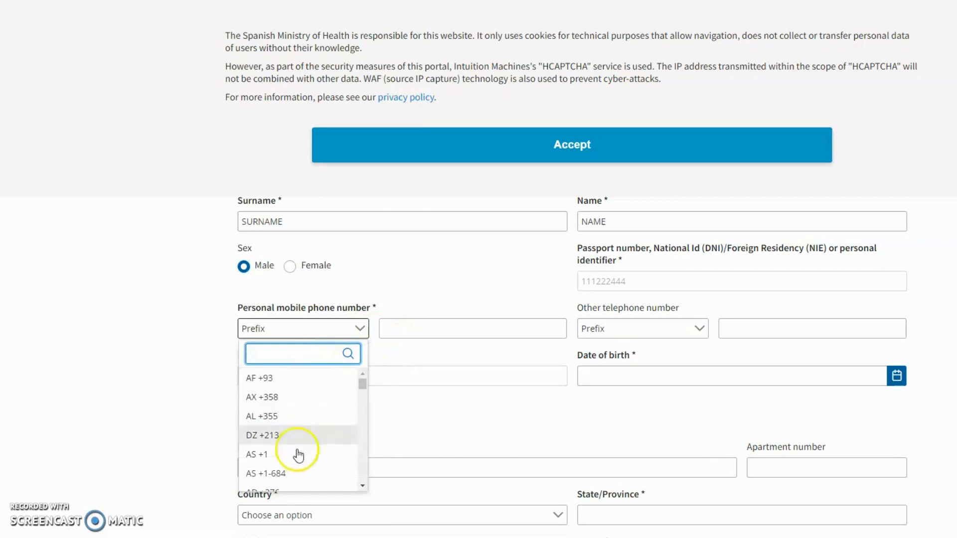
scroll(301, 451, down, 4)
scroll(303, 451, down, 3)
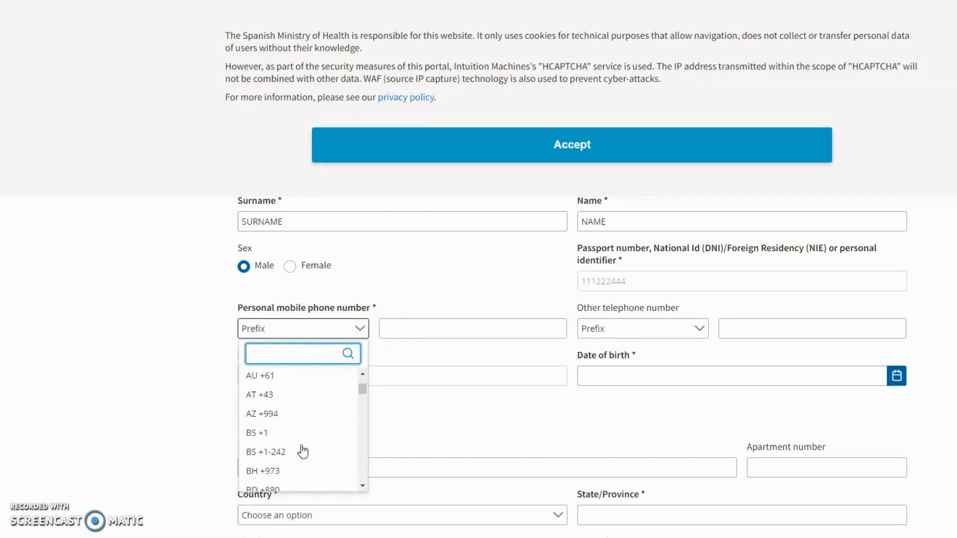
click(301, 348)
text(44)
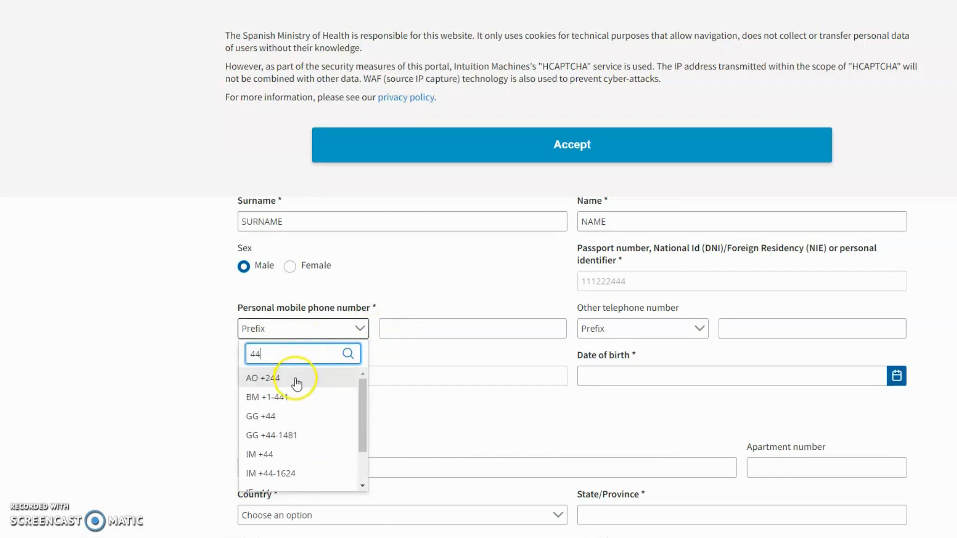
click(289, 417)
click(418, 329)
text(111111)
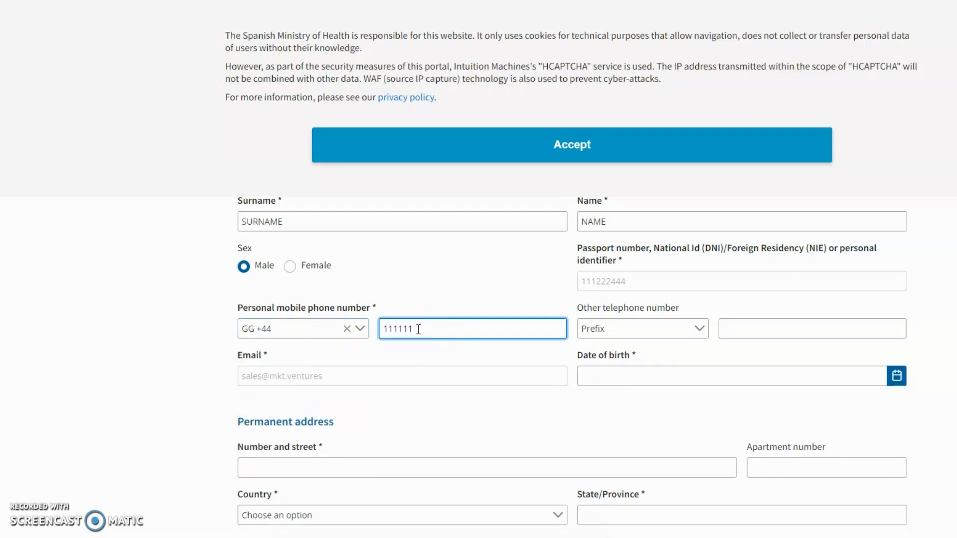
Choose GG +44 for the other telephone and enter the same phone number in both fields
click(649, 333)
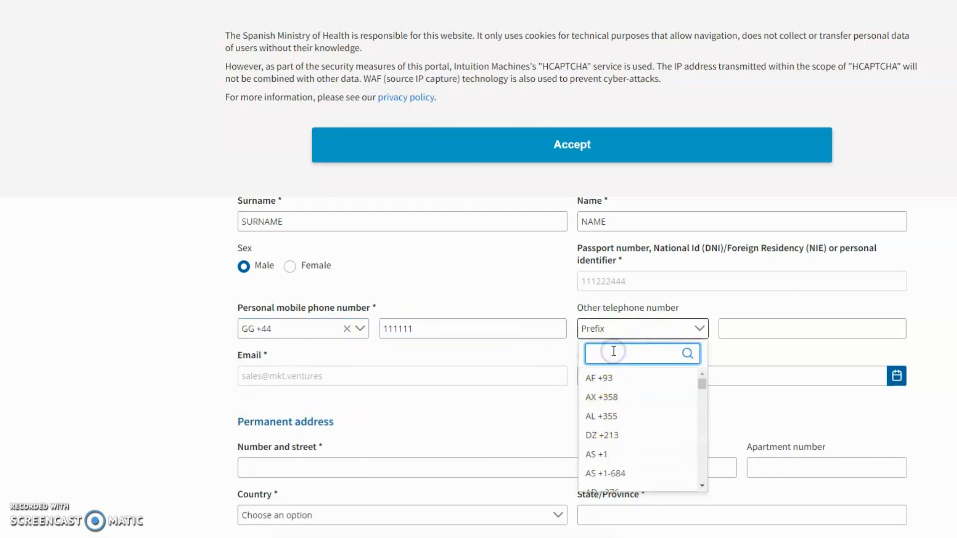
text(44)
click(609, 424)
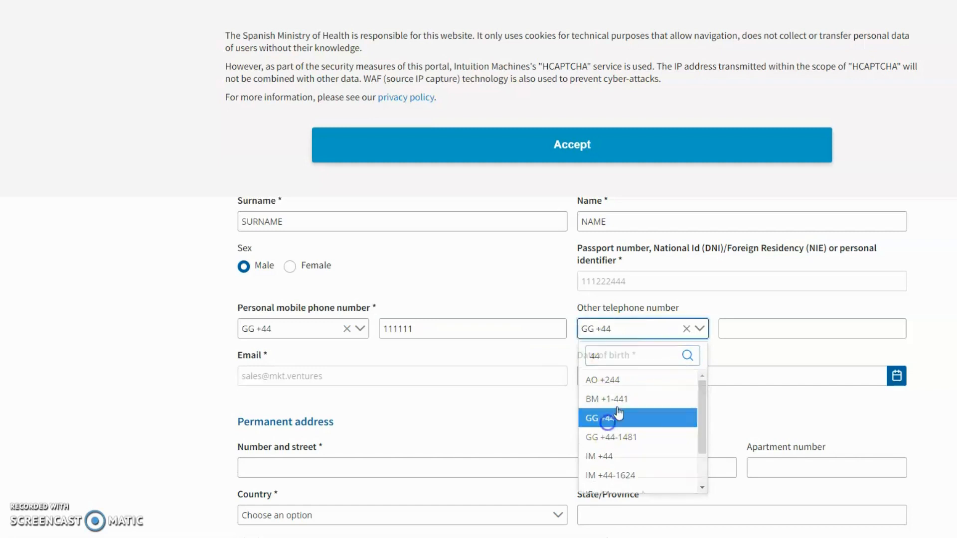
click(754, 329)
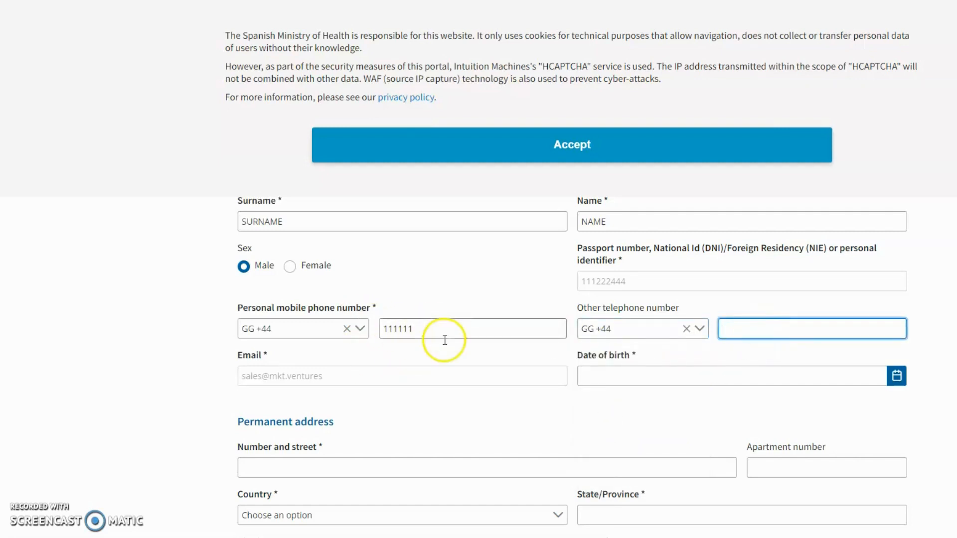
drag(441, 335, 363, 329)
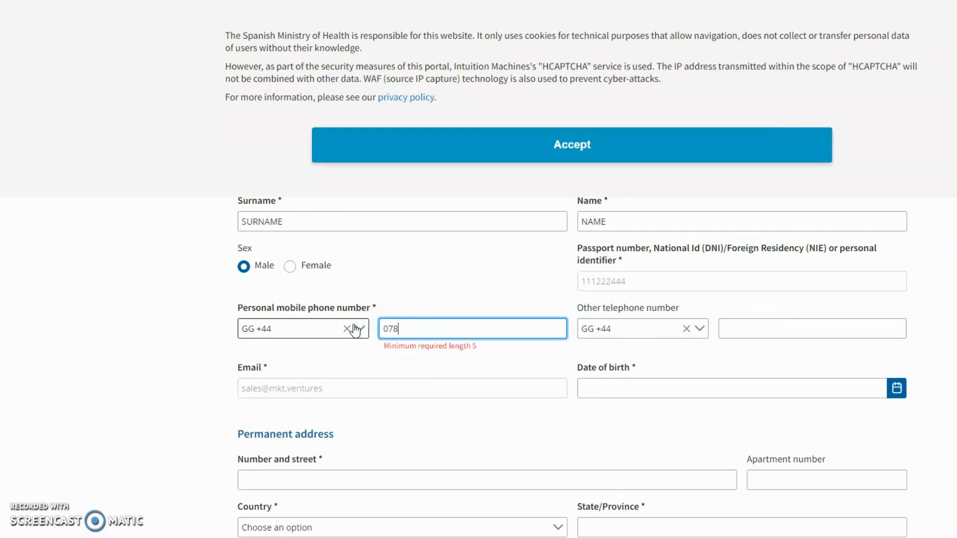
key(Tab)
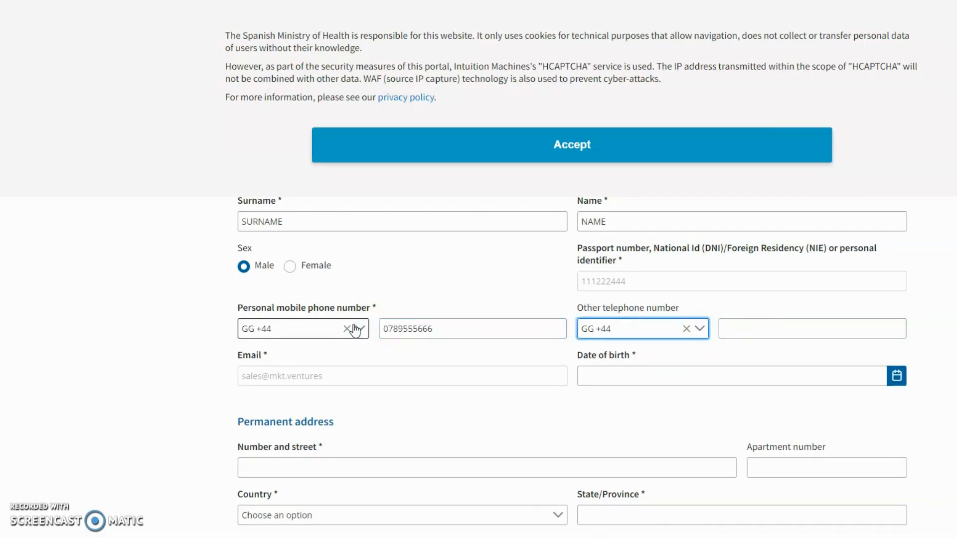
scroll(730, 279, up, 1)
click(752, 391)
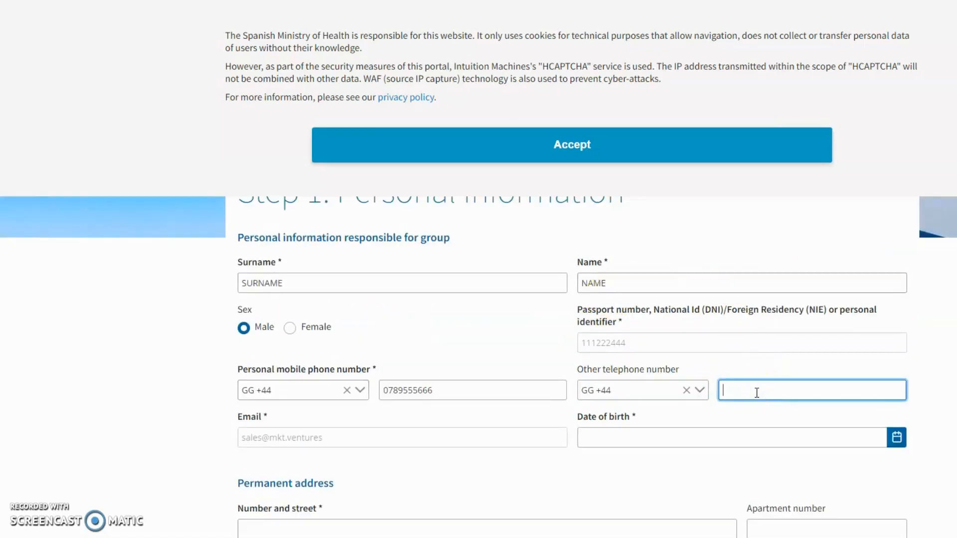
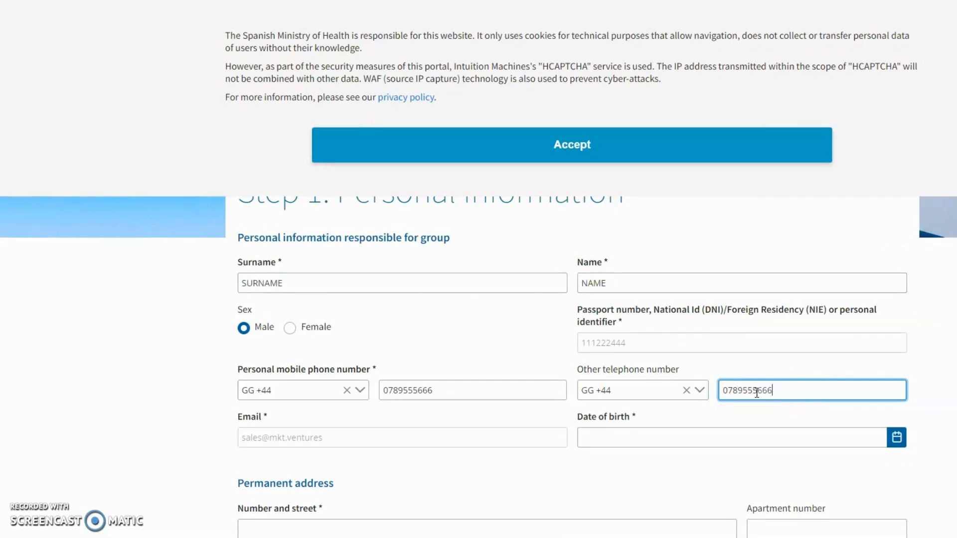
scroll(632, 384, down, 2)
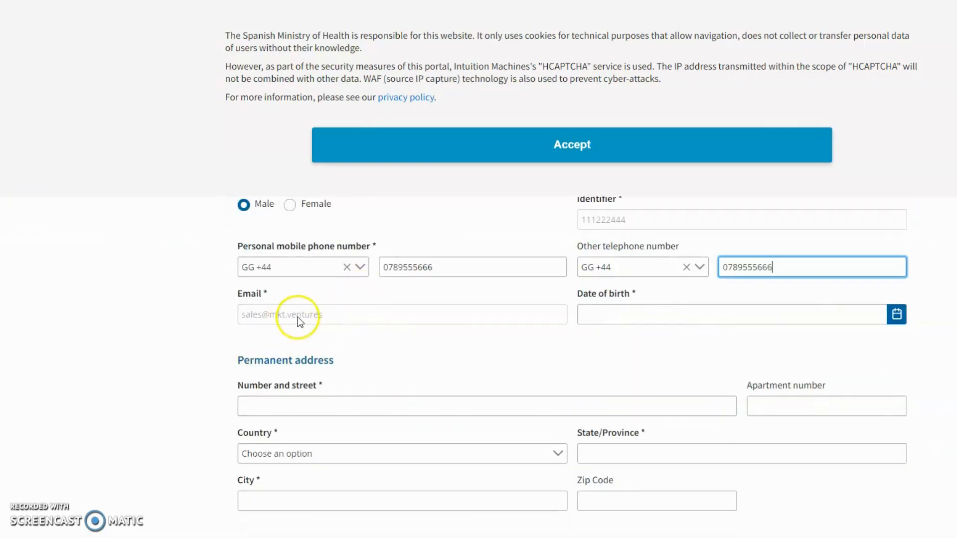
click(895, 316)
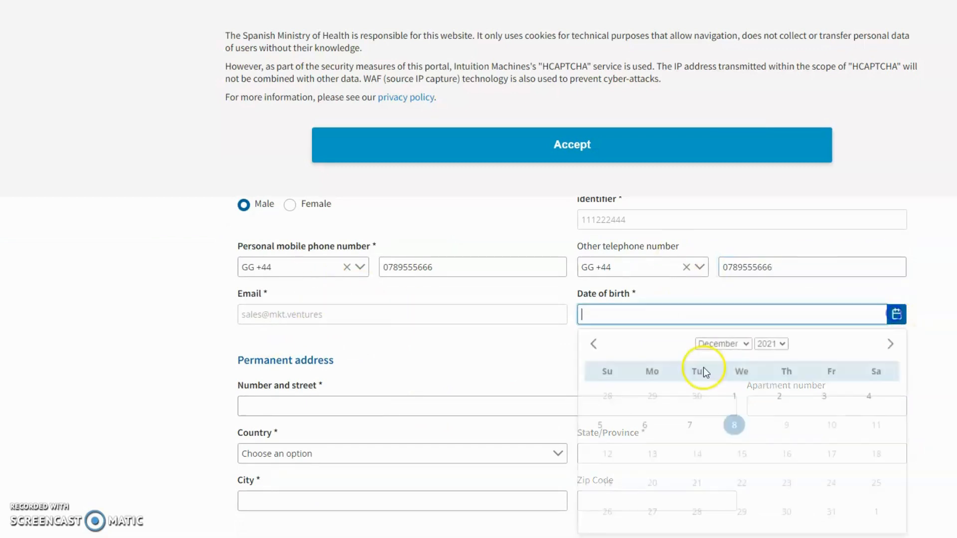
Set the date of birth to 7 May 1975
click(723, 339)
click(717, 395)
click(770, 340)
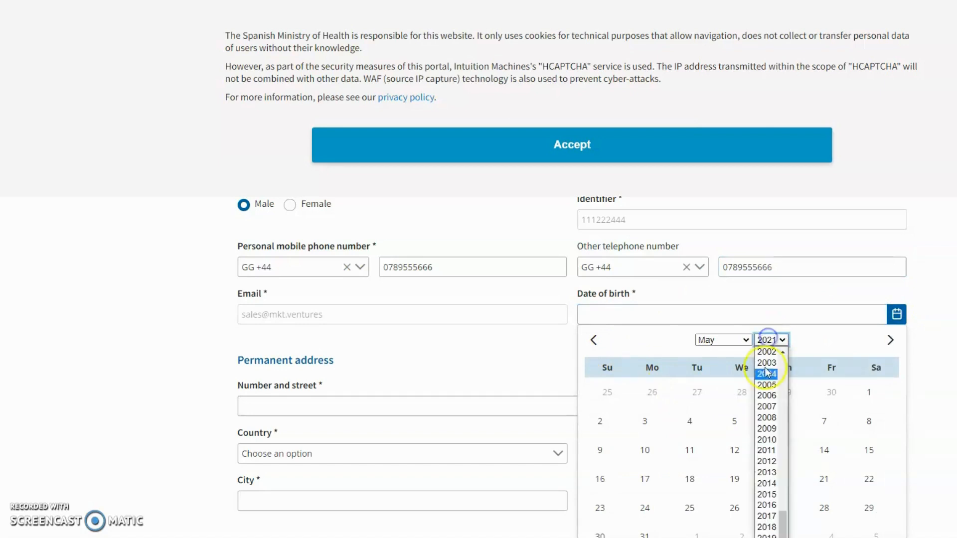
scroll(775, 429, up, 5)
scroll(778, 429, up, 9)
scroll(773, 414, down, 7)
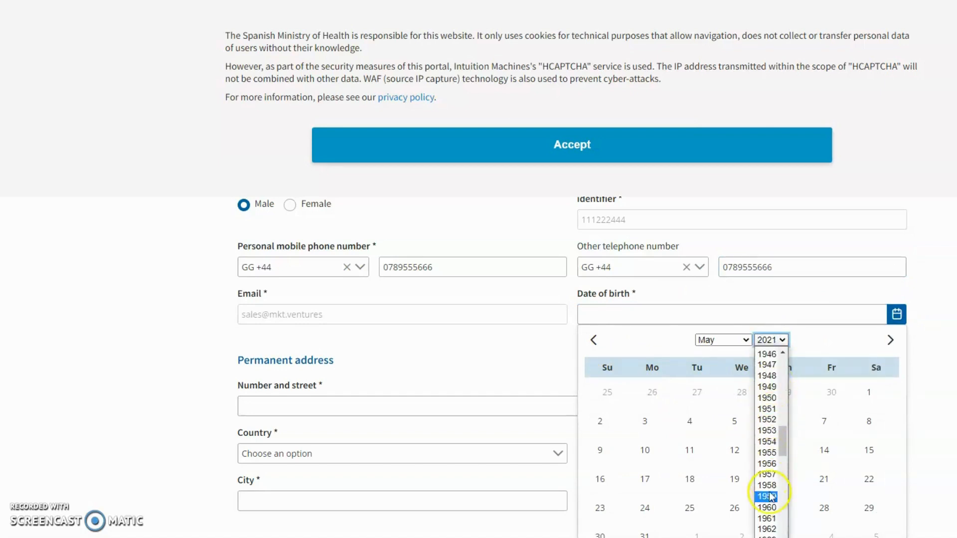
click(768, 425)
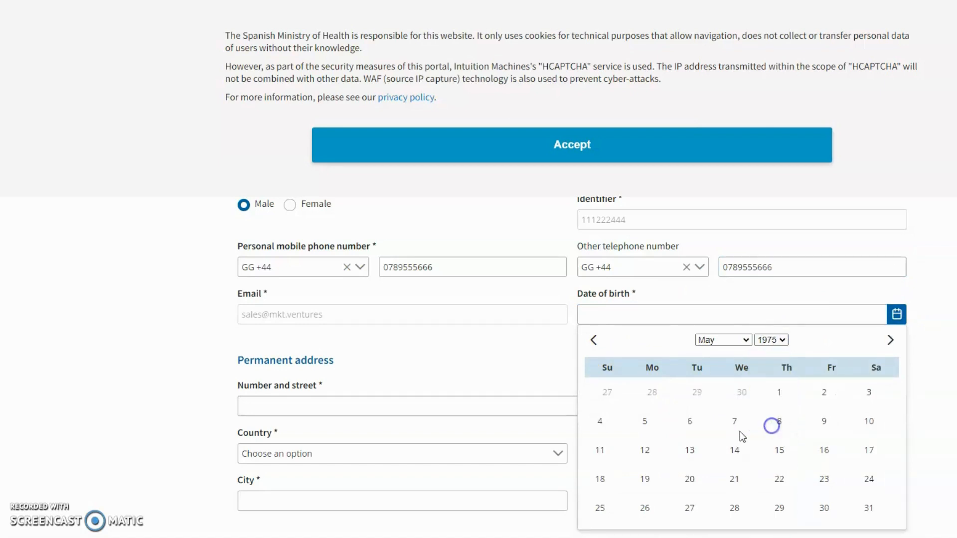
click(738, 422)
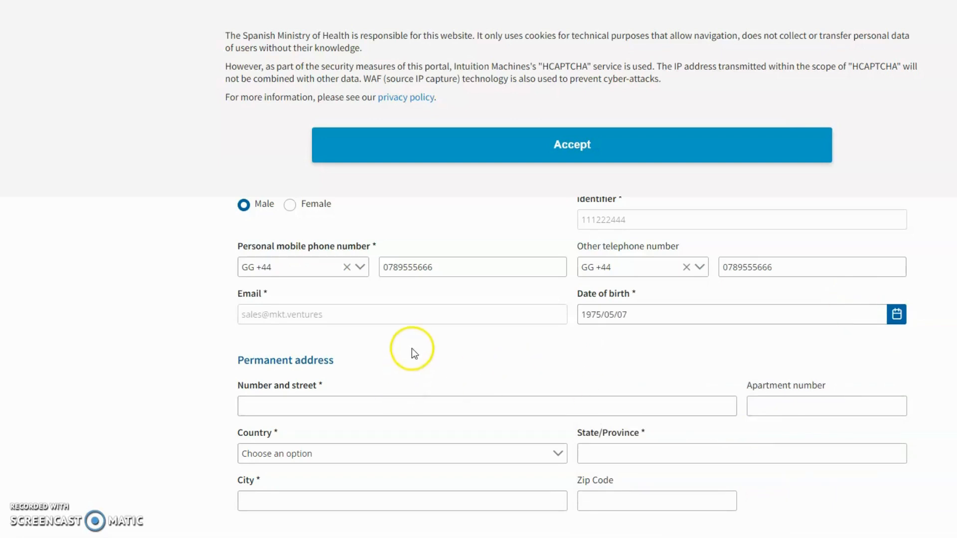
Enter 'NUMBER AND STREE 2' as the permanent address number and street
scroll(398, 348, down, 1)
click(348, 343)
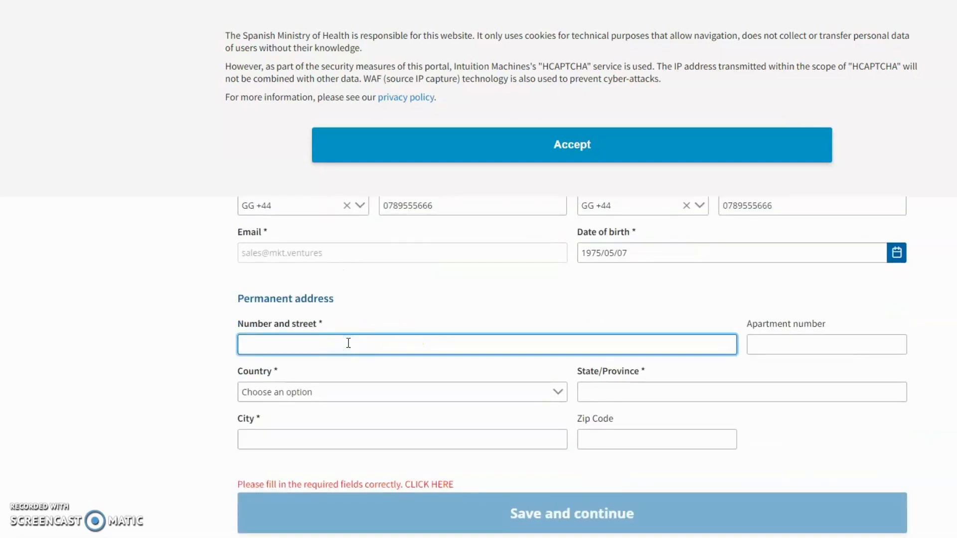
text(str)
key(BackSpace)
key(BackSpace)
key(BackSpace)
text(stree)
key(BackSpace)
key(BackSpace)
key(BackSpace)
key(BackSpace)
key(BackSpace)
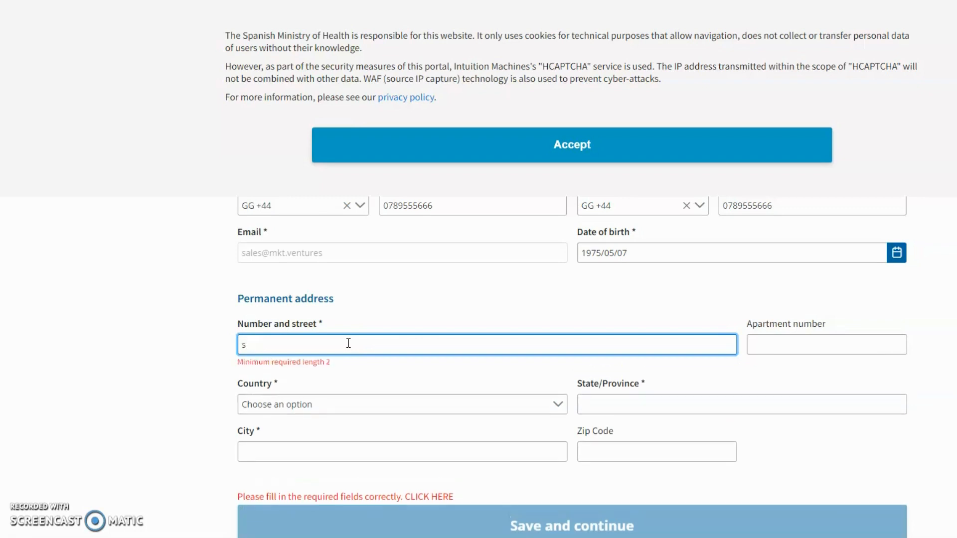
text(NUM)
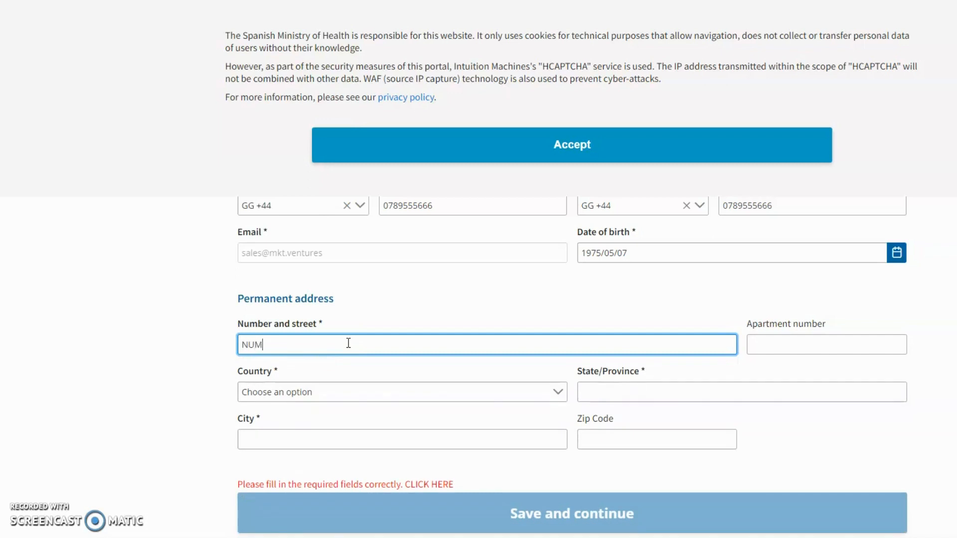
text(BER AND STREE 2)
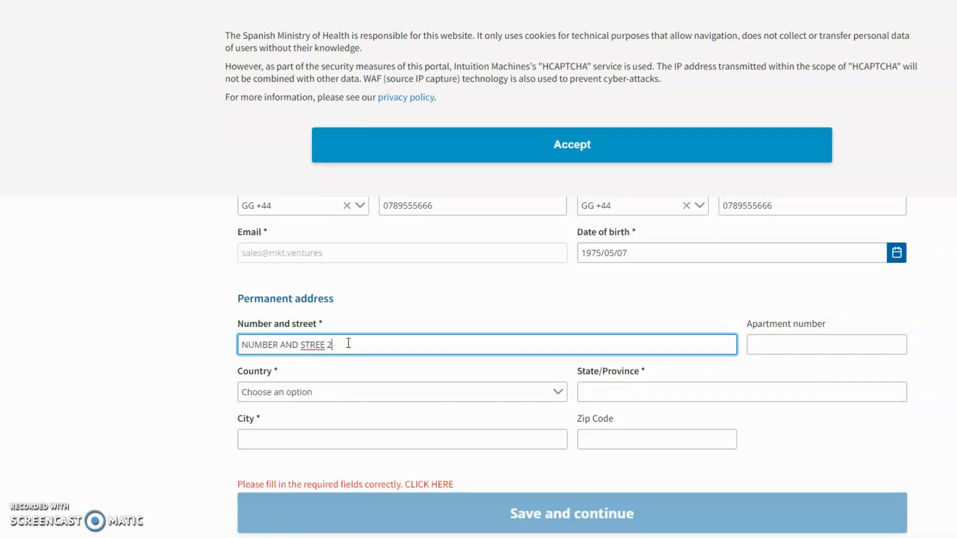
Choose United Kingdom as country, type the postcode in State/Province and enter city BIRMINGHAM
key(Tab)
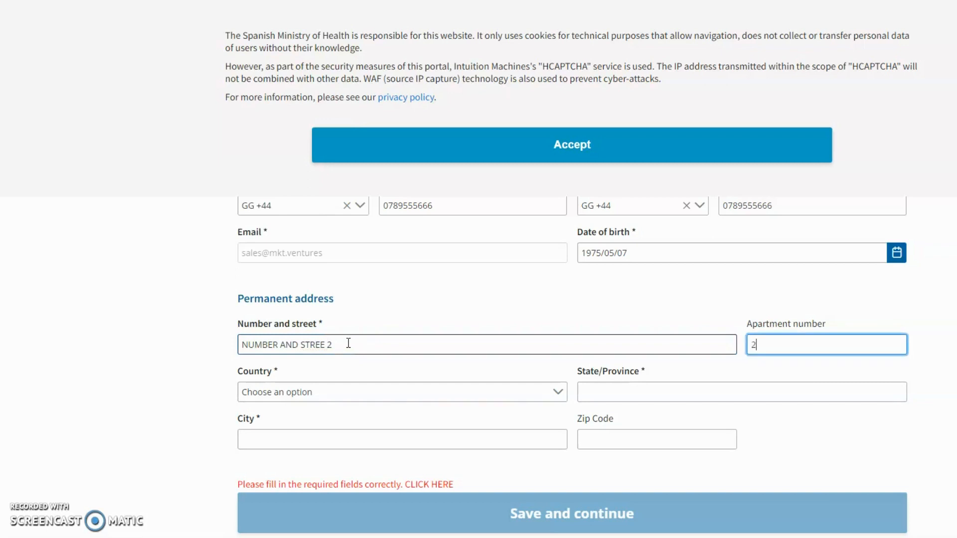
key(Tab)
click(346, 391)
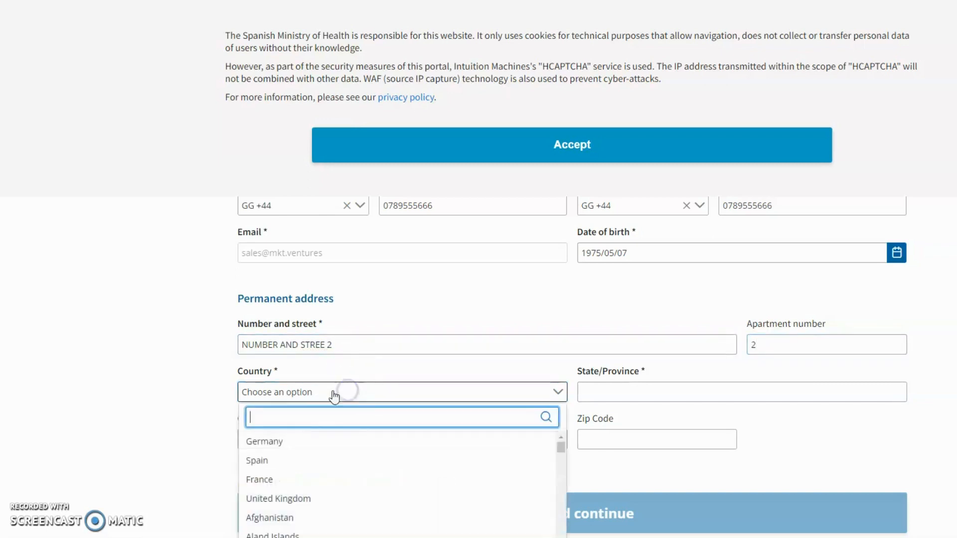
click(315, 499)
click(633, 394)
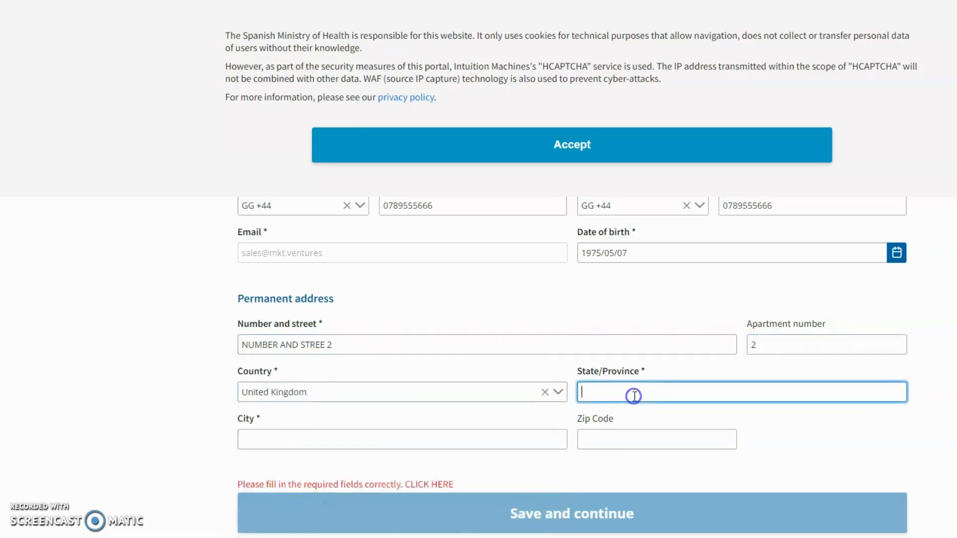
text(B45)
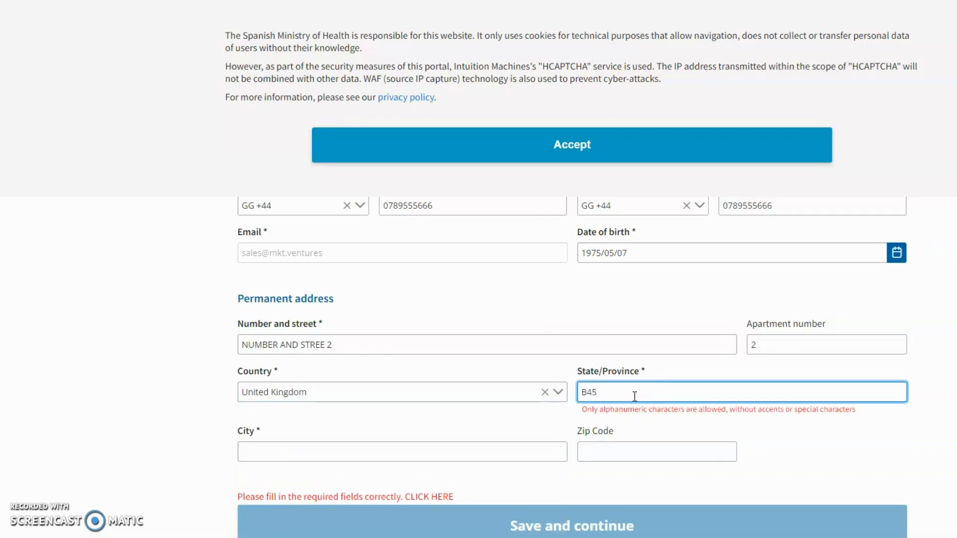
text(822)
key(BackSpace)
key(BackSpace)
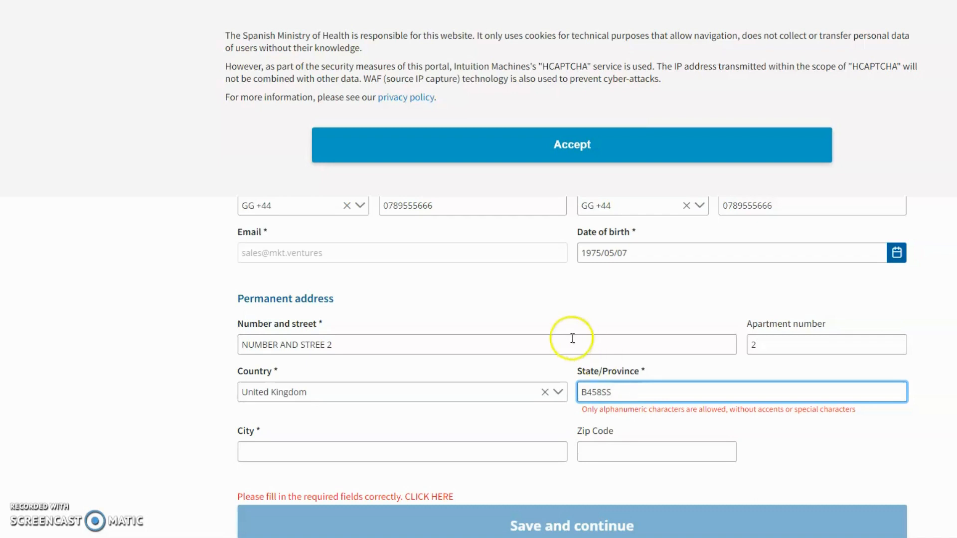
click(406, 452)
text(BIRMINH)
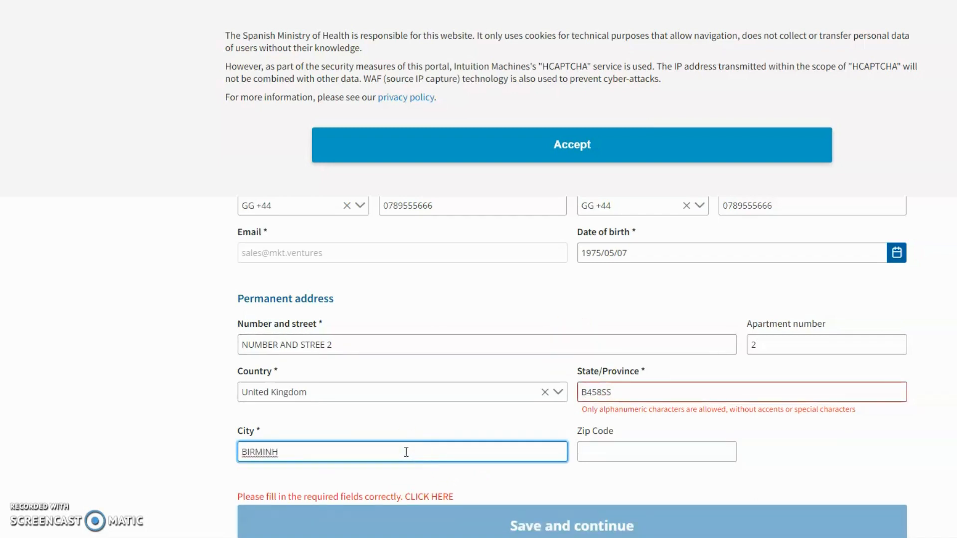
key(BackSpace)
text(GHAM)
key(Tab)
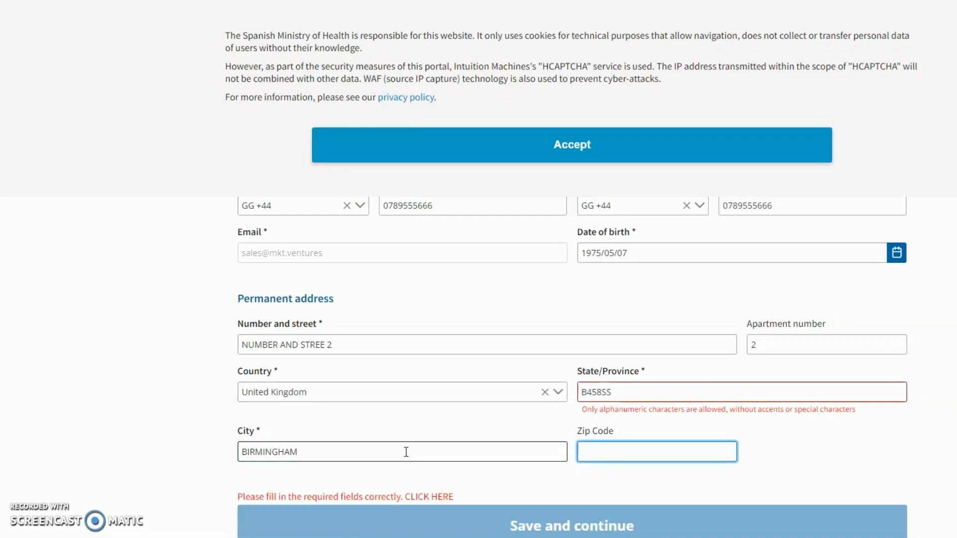
Move the postcode into Zip Code, set State/Province to REDNAL and re-enter city BIRMINGHAM
drag(614, 392, 556, 393)
key(ctrl+c)
click(636, 452)
key(ctrl+v)
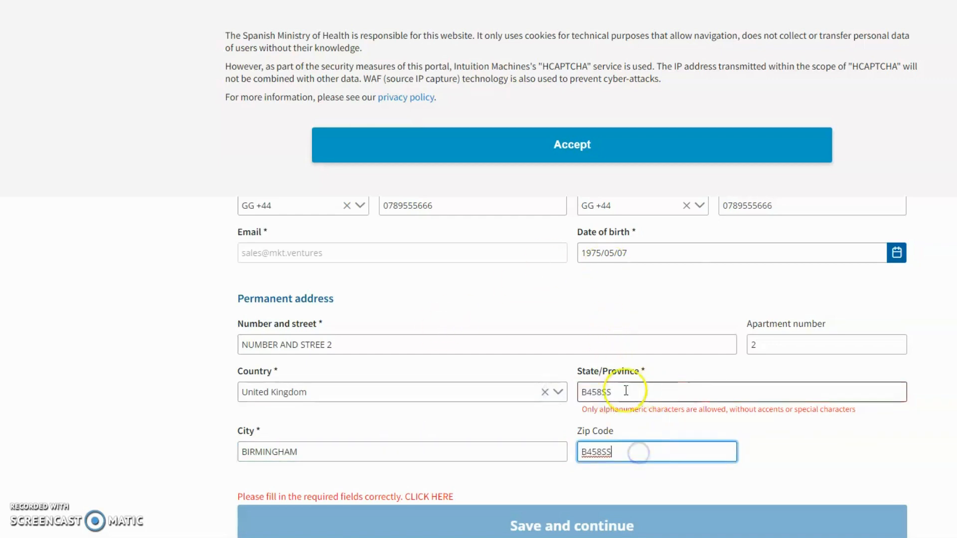
drag(618, 392, 536, 391)
key(BackSpace)
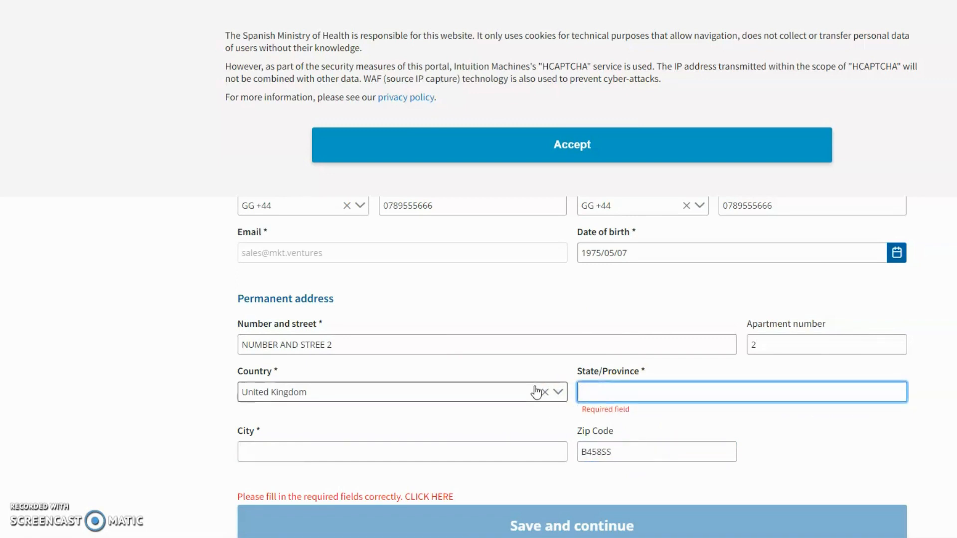
text(REDNAL)
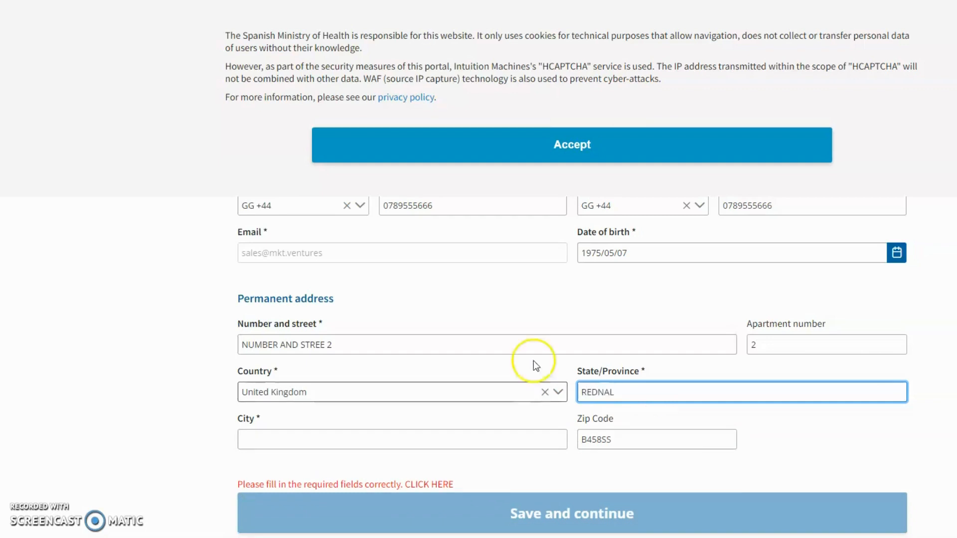
scroll(498, 354, down, 2)
click(327, 361)
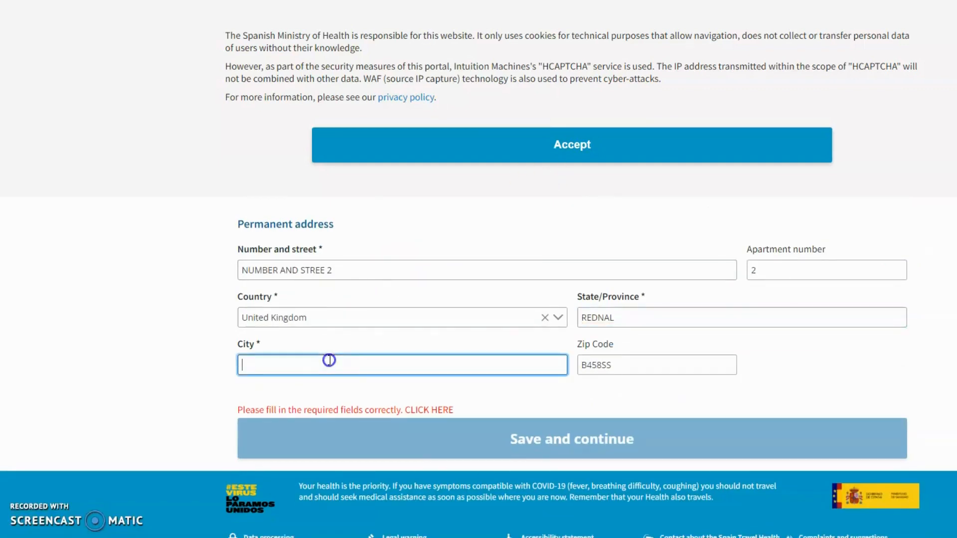
text(BIRMING)
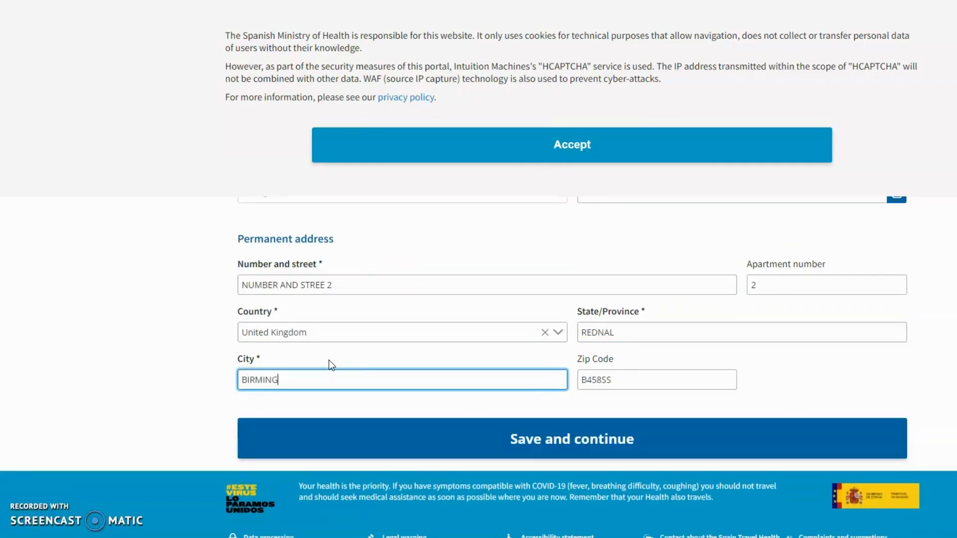
text(HAM)
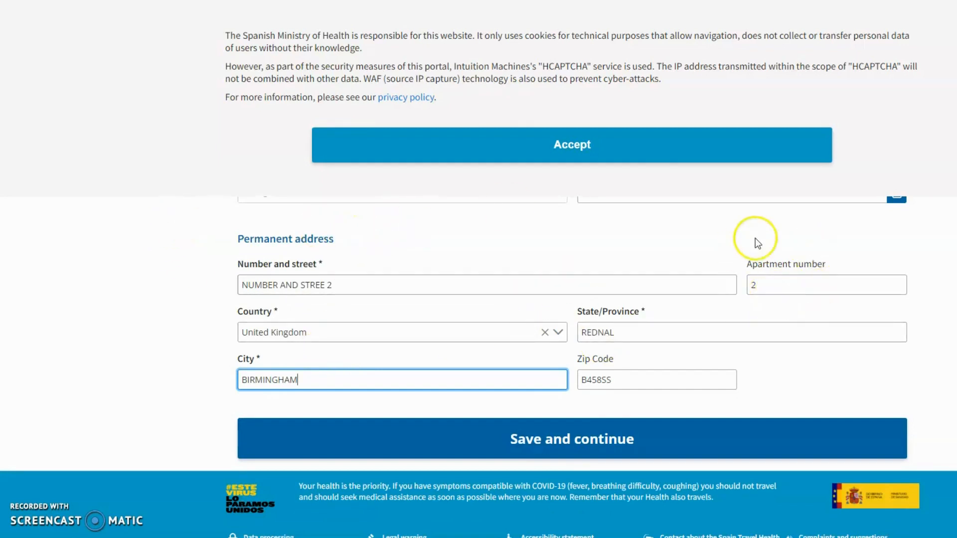
scroll(554, 280, up, 3)
Type the hotel name into the 'Name of hotel' field
scroll(555, 280, down, 3)
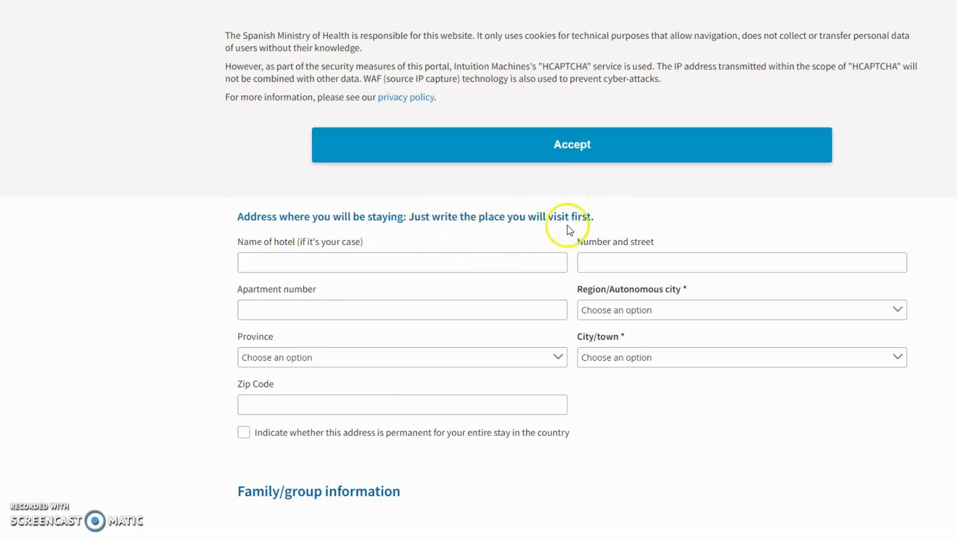
click(360, 260)
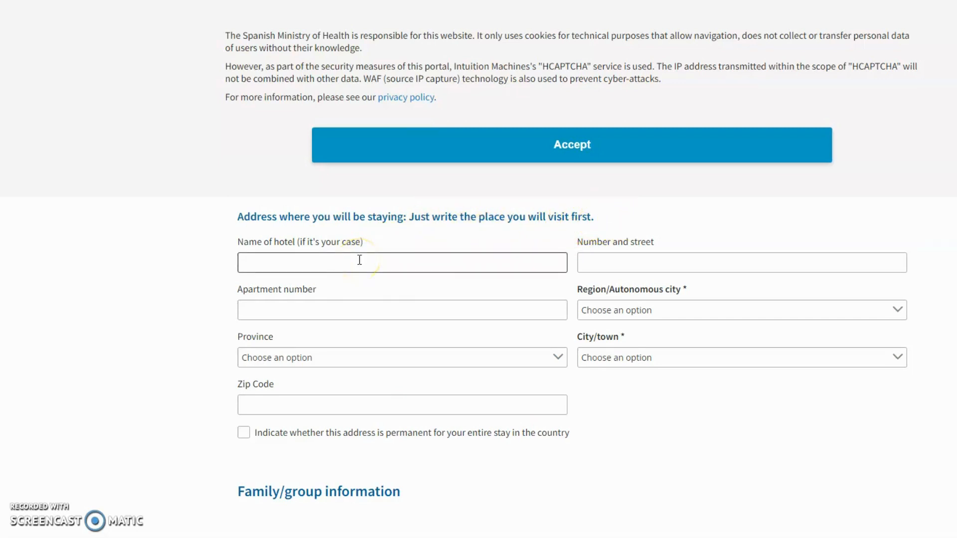
click(359, 260)
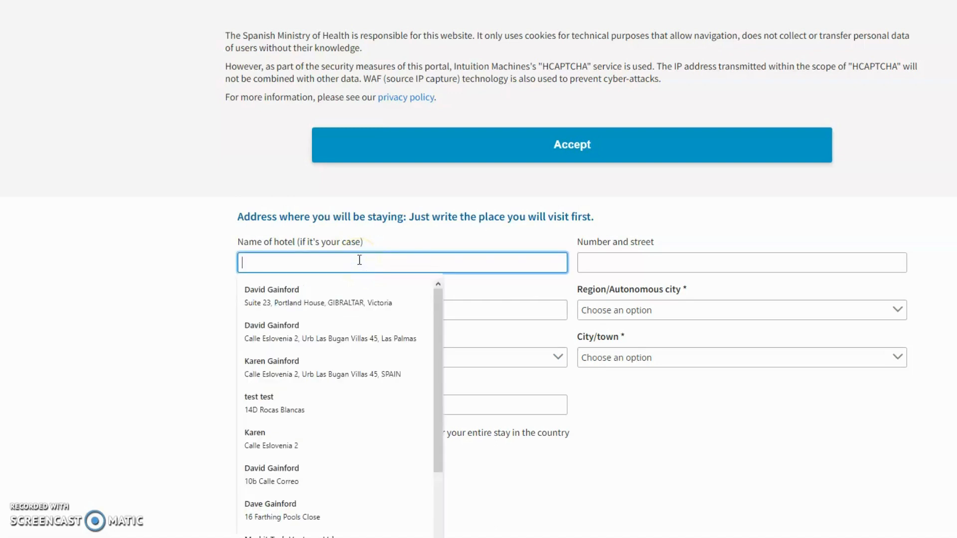
click(194, 304)
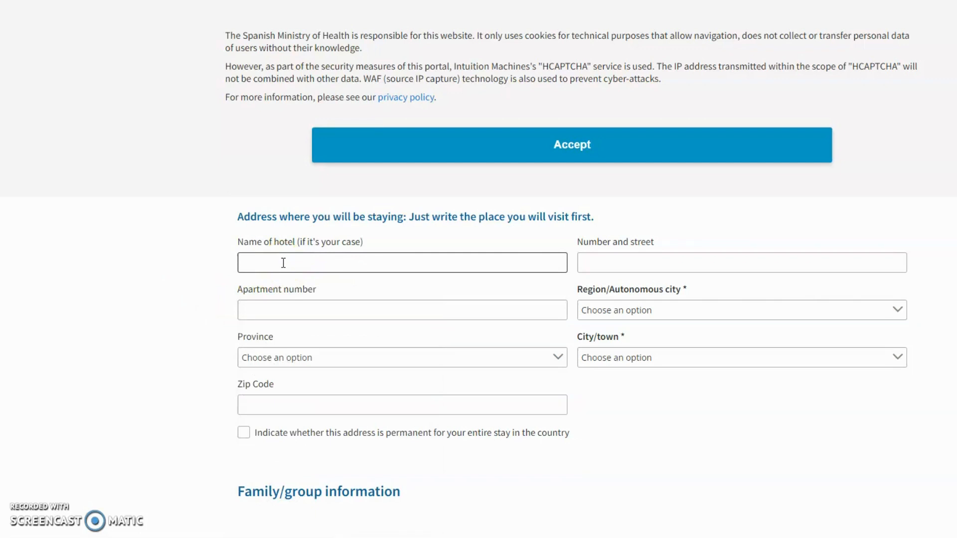
click(283, 263)
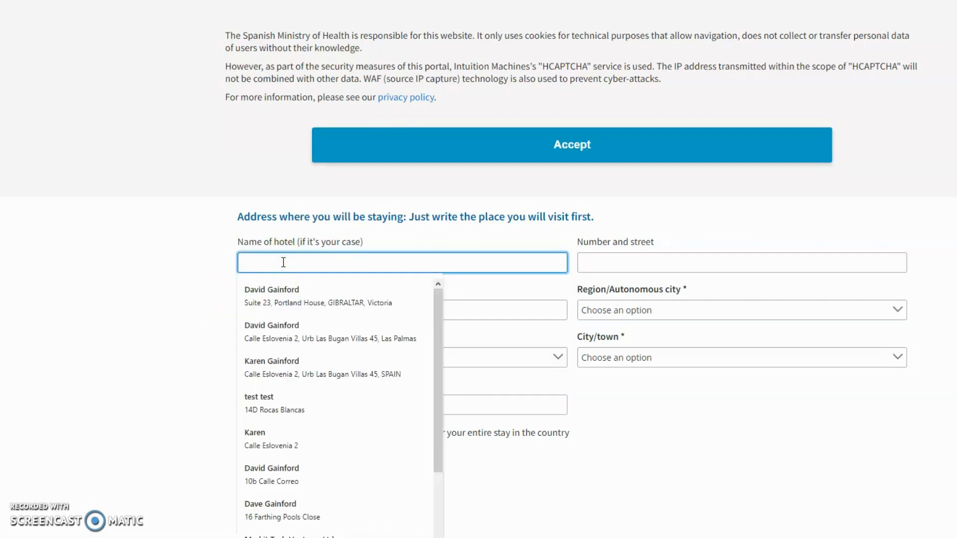
text(iBE)
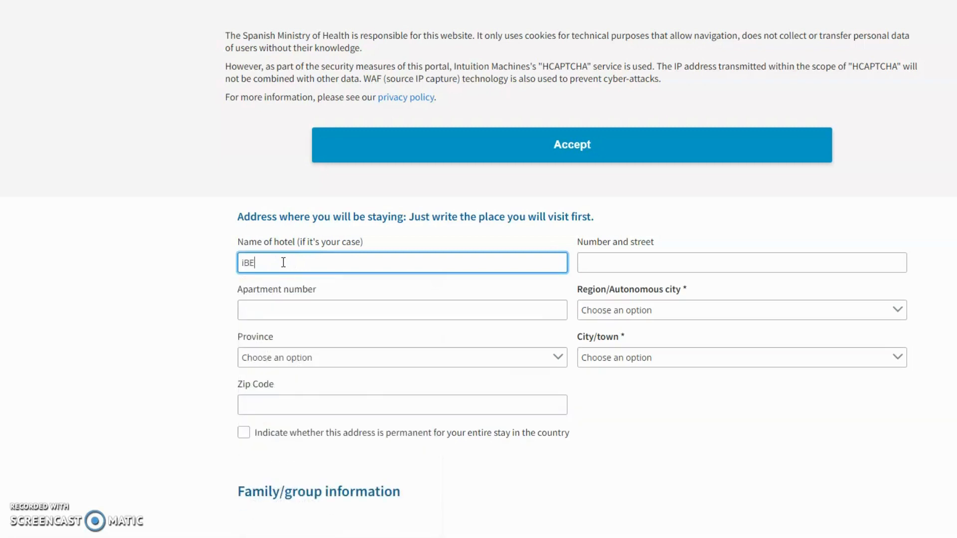
text(RODTAR L)
text(ANZAROTYE)
text(E PA)
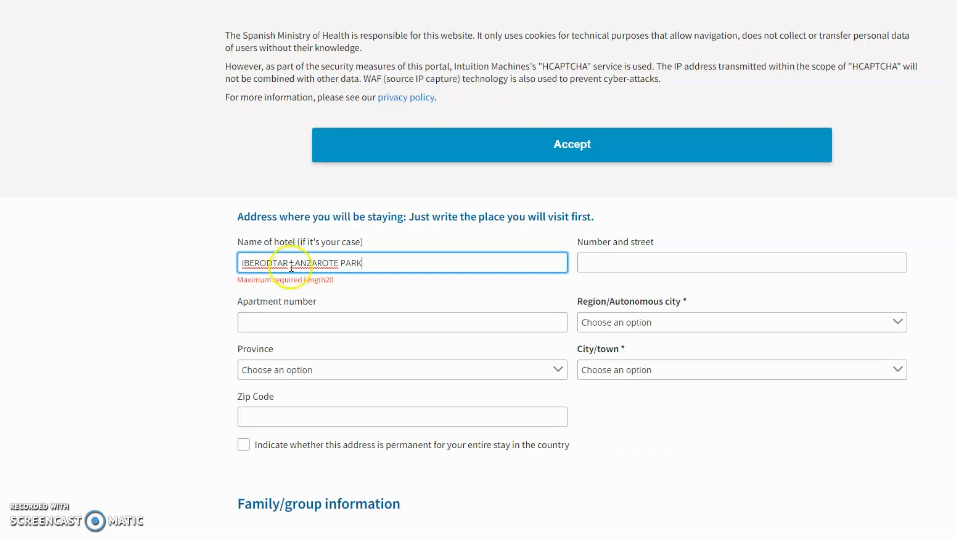
Correct the hotel name to 'IBEROSTAR LANZAROTE', dropping 'PARK' to fit the length limit
click(270, 263)
key(BackSpace)
text(S)
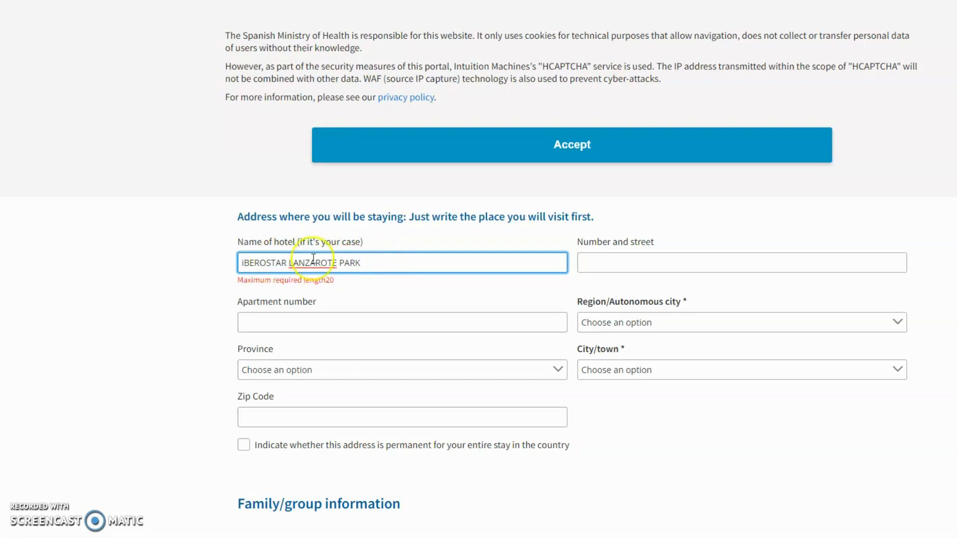
drag(366, 262, 342, 264)
key(BackSpace)
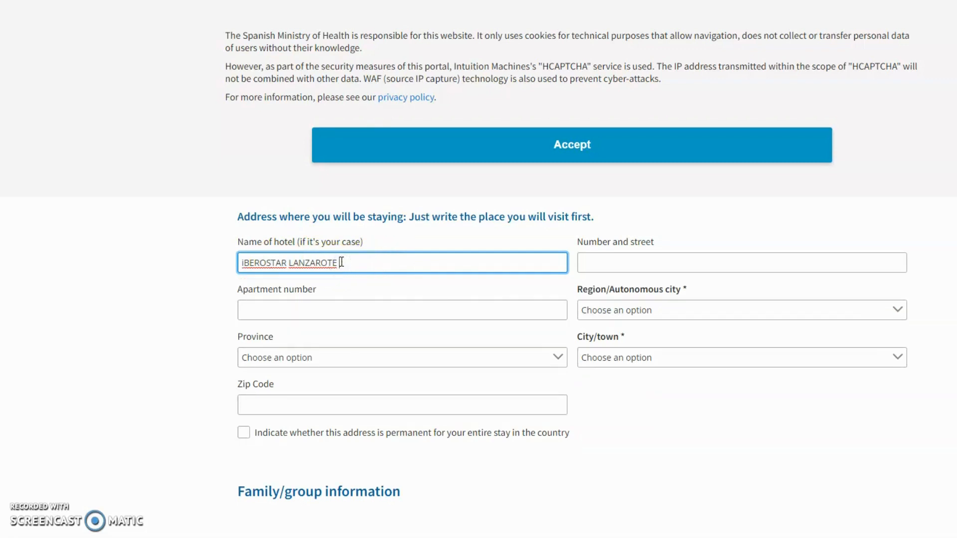
click(244, 263)
key(BackSpace)
text(I)
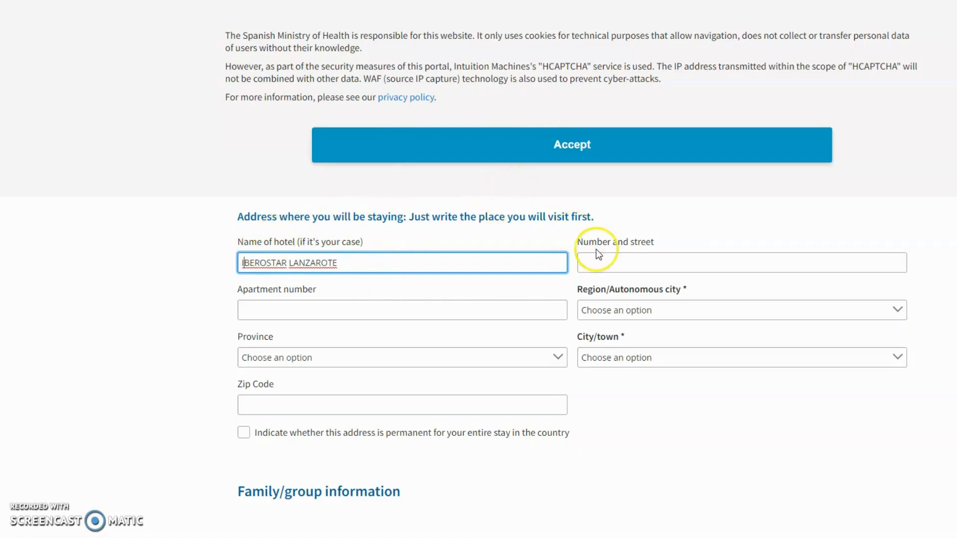
Enter 'CALLE 123' as the stay address number and street
click(609, 260)
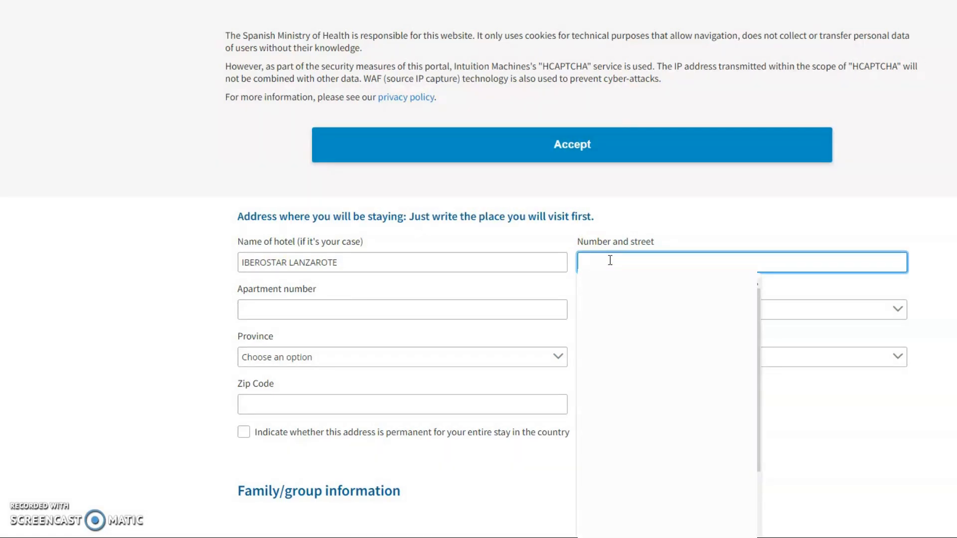
text(CALLE 123)
click(384, 313)
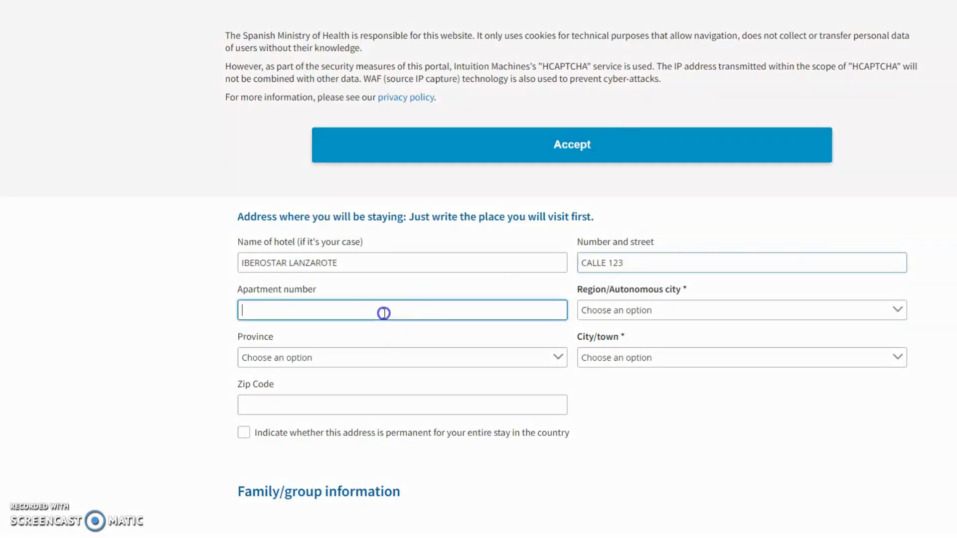
Enter apartment number 112 and choose Canarias as the region
text(112)
click(647, 310)
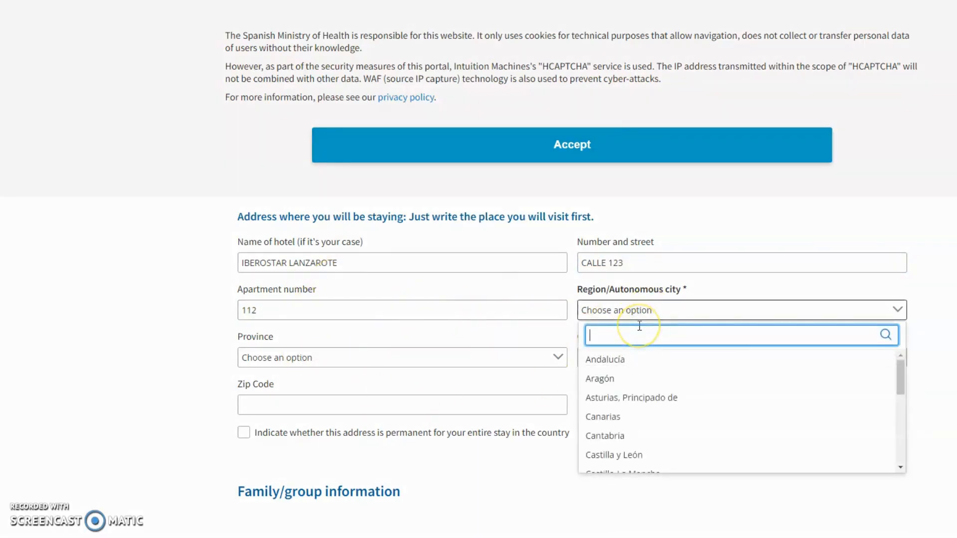
scroll(633, 369, down, 3)
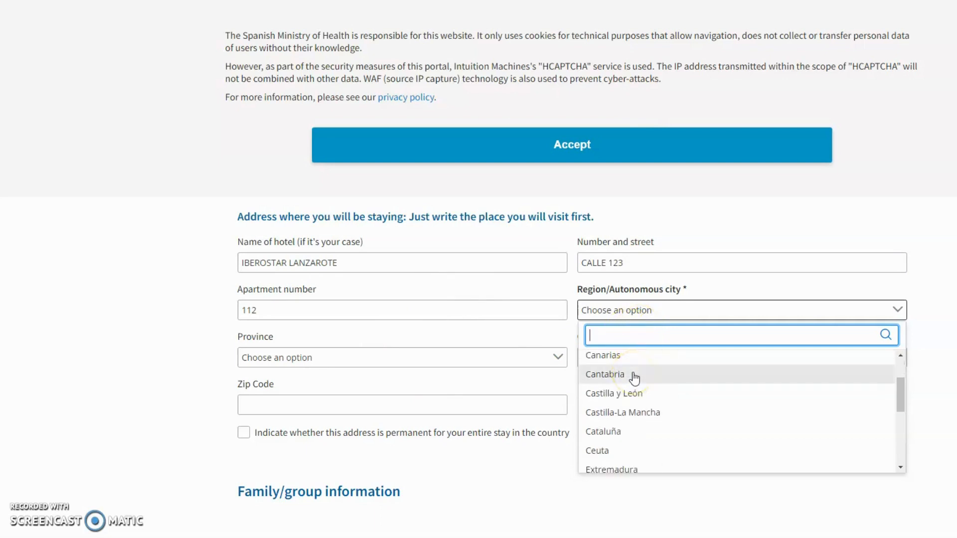
scroll(634, 378, up, 3)
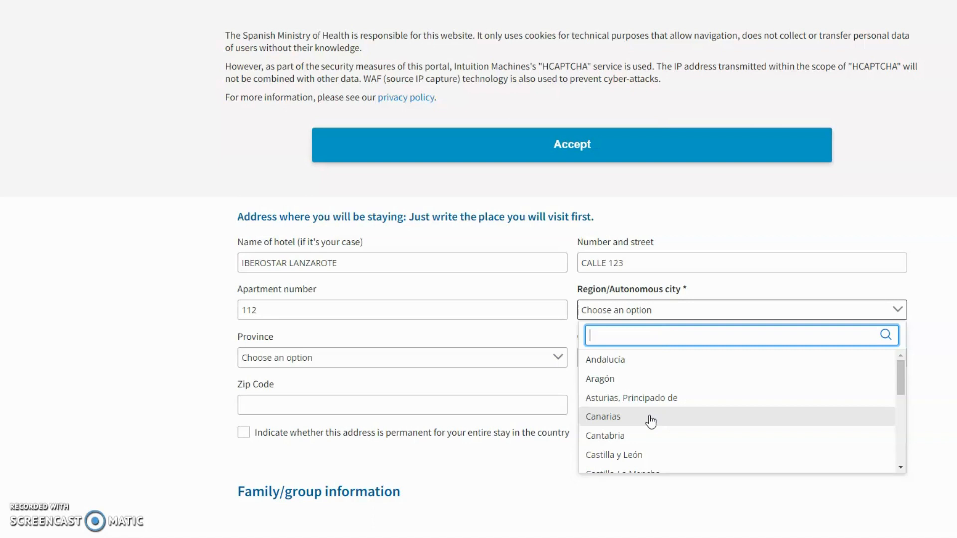
scroll(650, 421, down, 6)
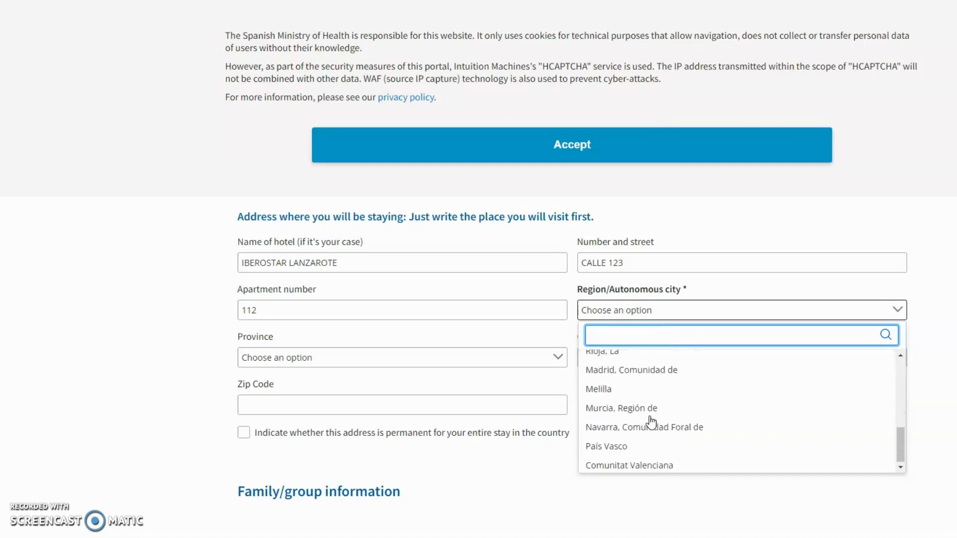
scroll(651, 421, up, 6)
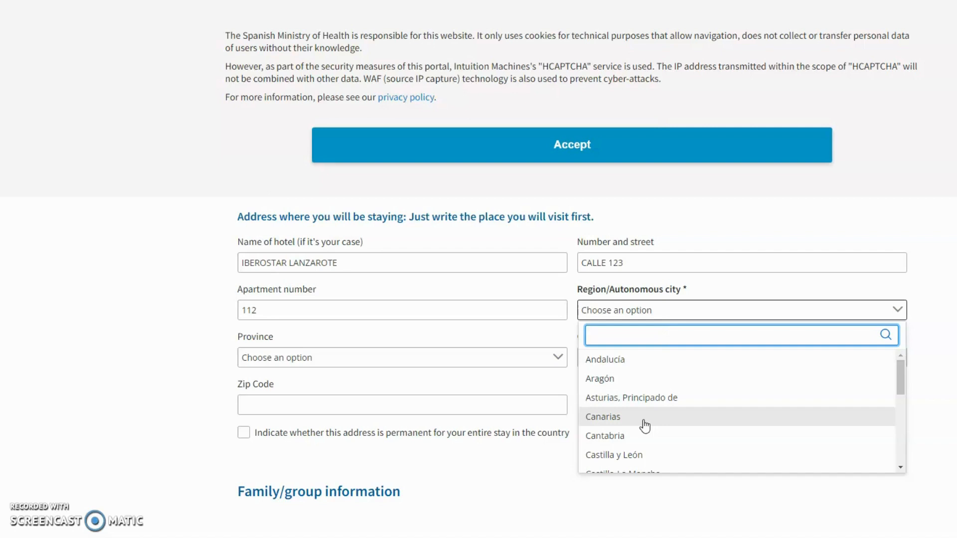
click(643, 423)
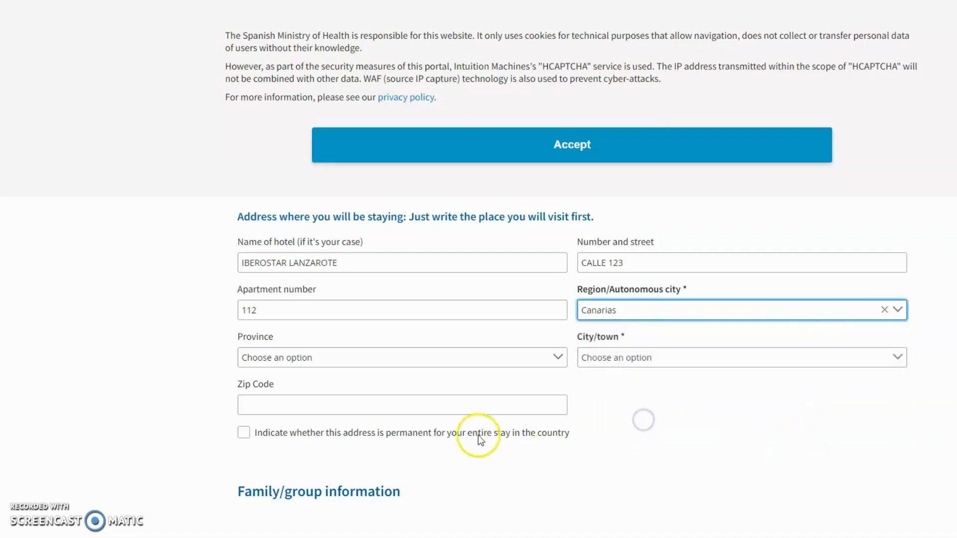
Choose 'Palmas, Las' as the province and confirm Canarias remains the region
click(345, 360)
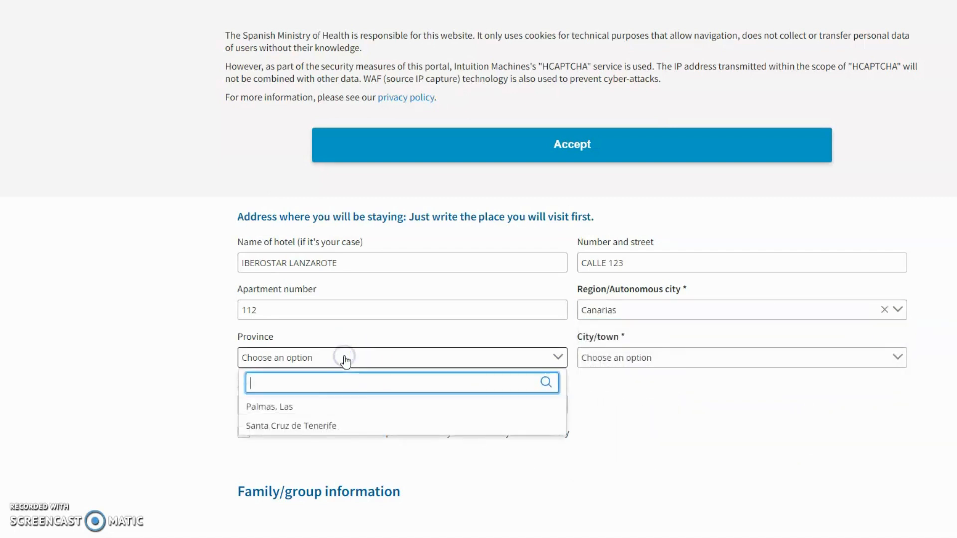
click(318, 413)
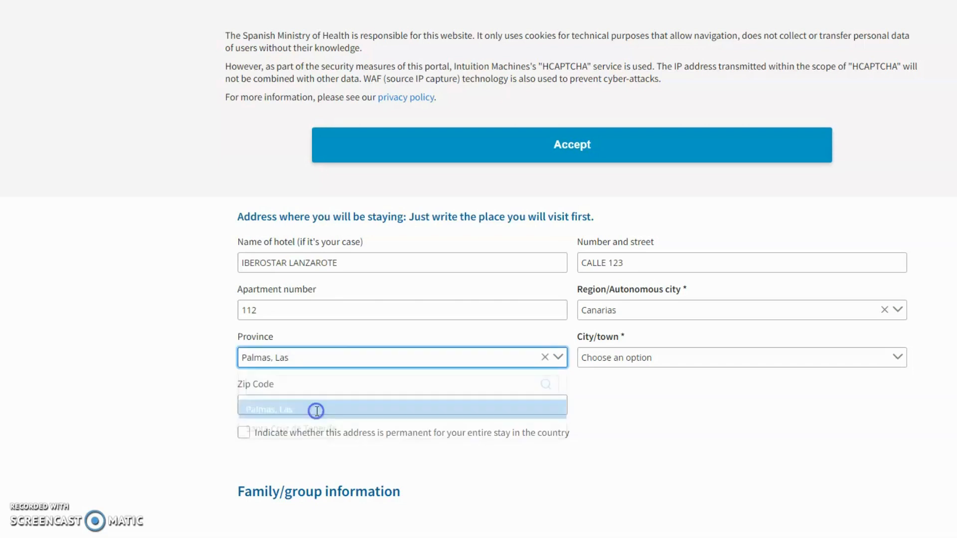
click(673, 313)
scroll(651, 386, down, 3)
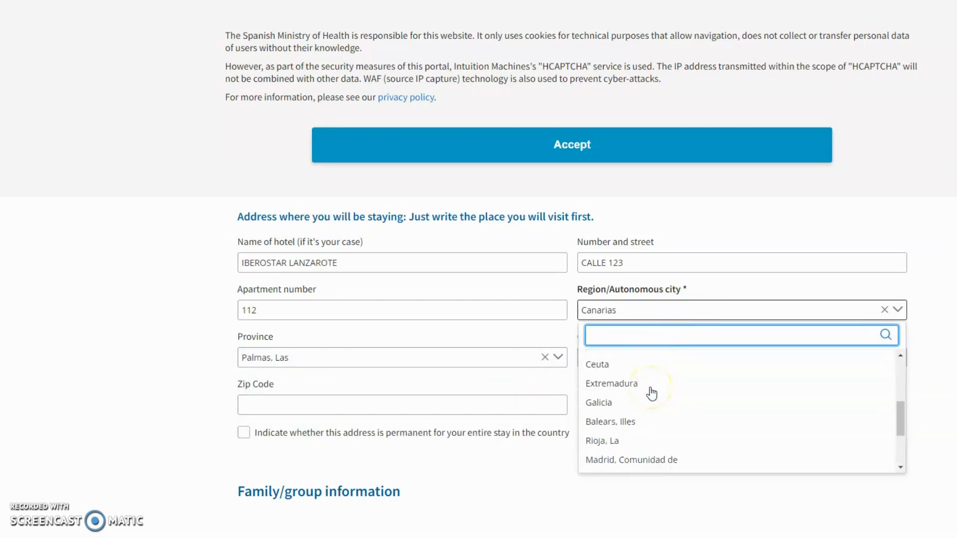
scroll(651, 391, down, 4)
scroll(658, 364, up, 6)
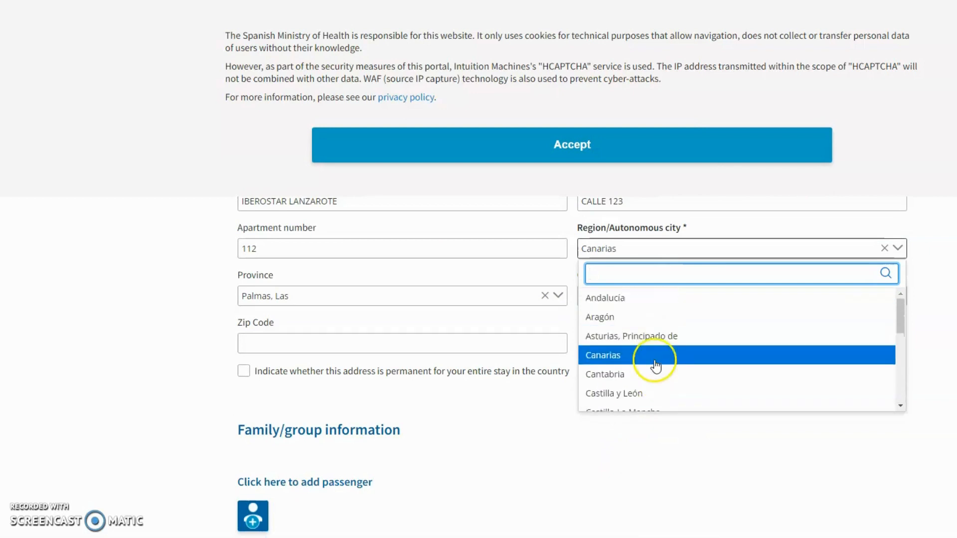
click(327, 319)
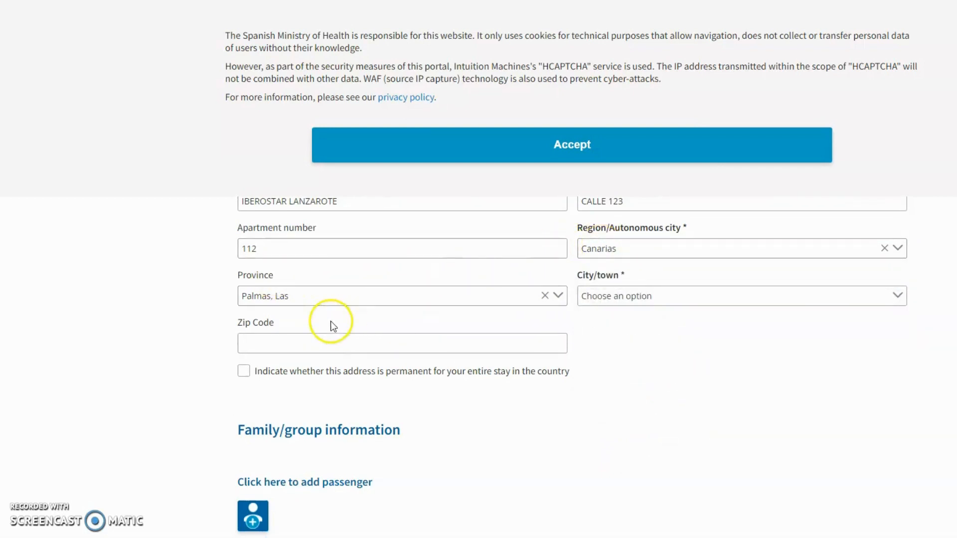
scroll(340, 305, up, 1)
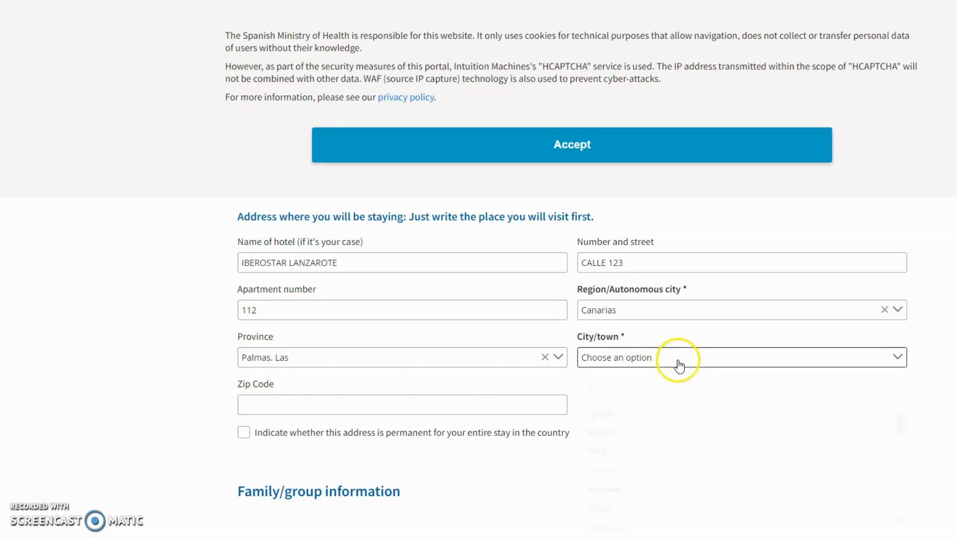
Search the City/town list and select Tías for the Spain stay address
click(679, 365)
scroll(663, 424, down, 4)
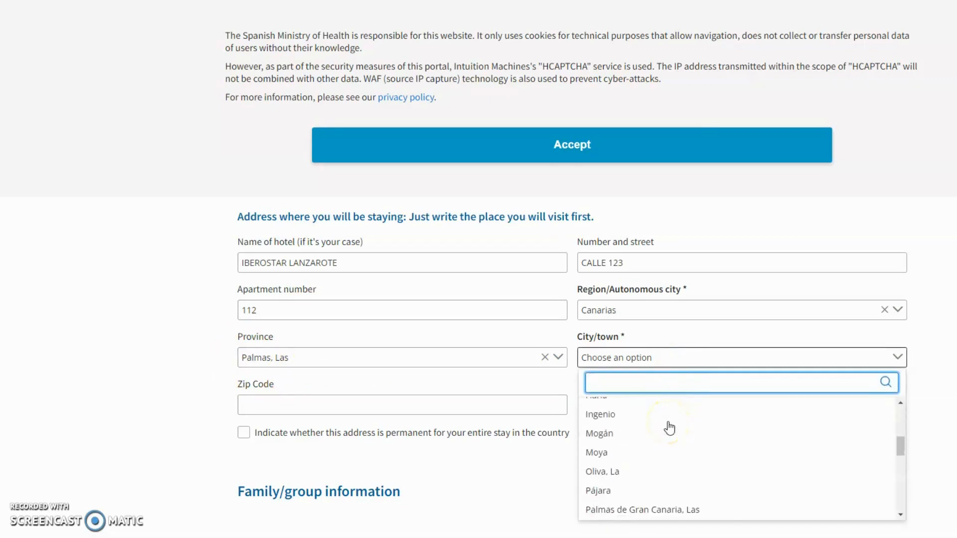
scroll(669, 428, down, 5)
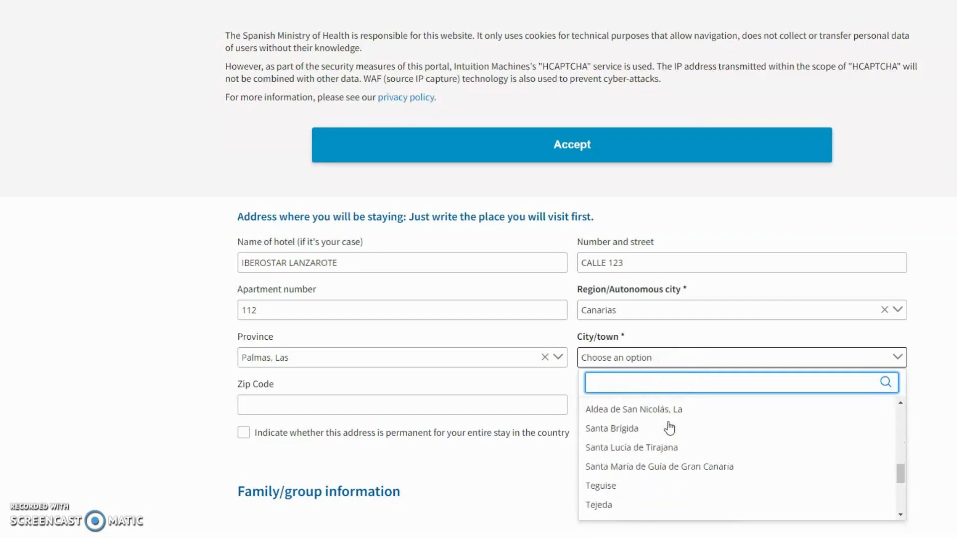
scroll(670, 427, down, 4)
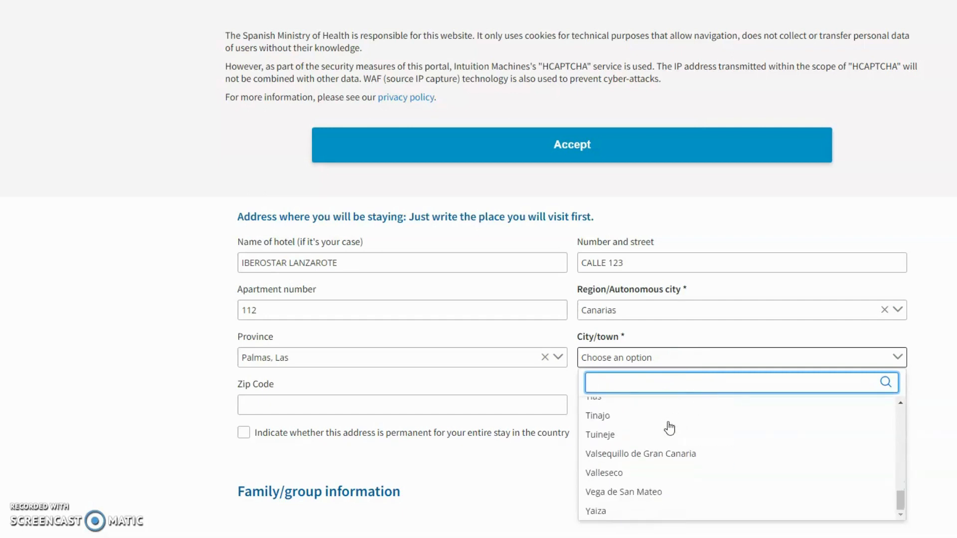
scroll(669, 427, down, 2)
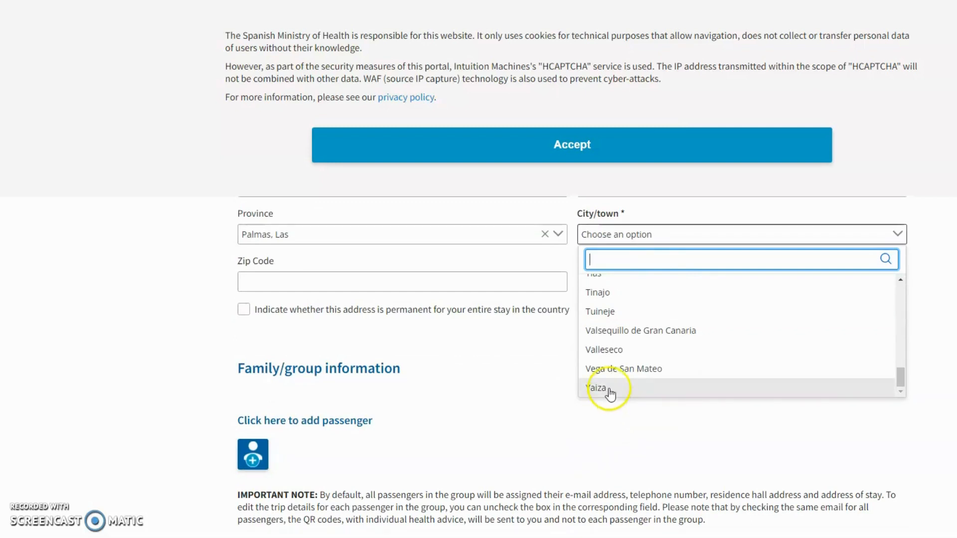
scroll(623, 387, up, 1)
scroll(626, 387, up, 1)
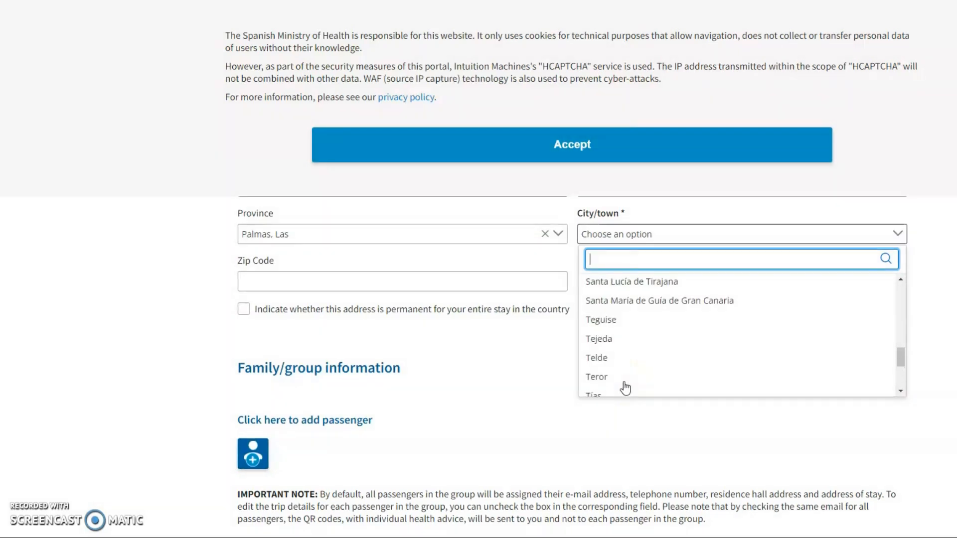
scroll(625, 387, up, 1)
scroll(625, 387, up, 7)
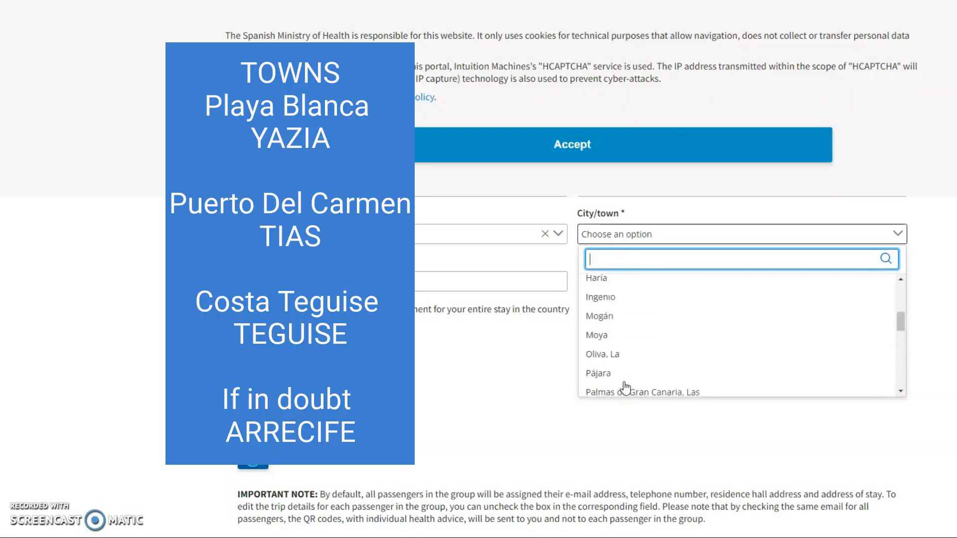
scroll(625, 387, down, 7)
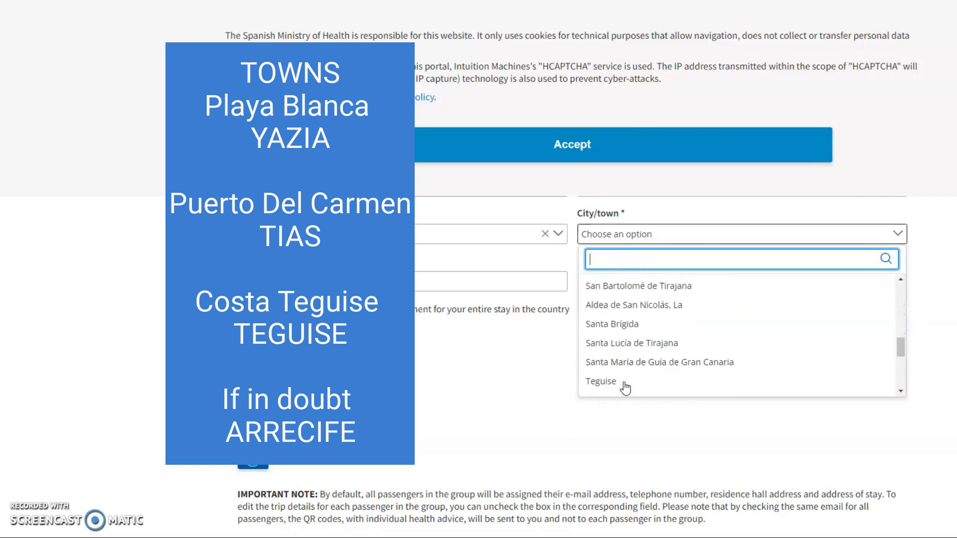
click(620, 337)
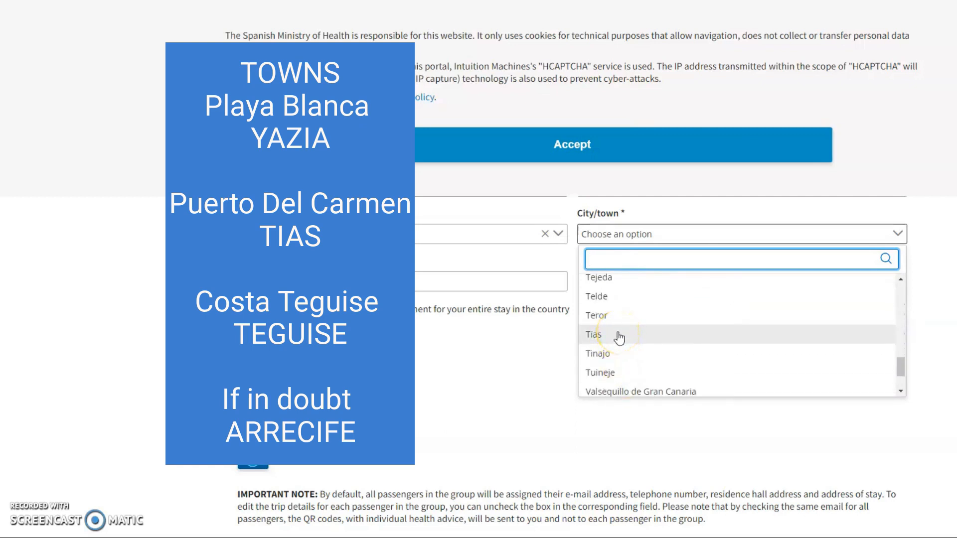
scroll(619, 338, down, 2)
scroll(619, 339, up, 4)
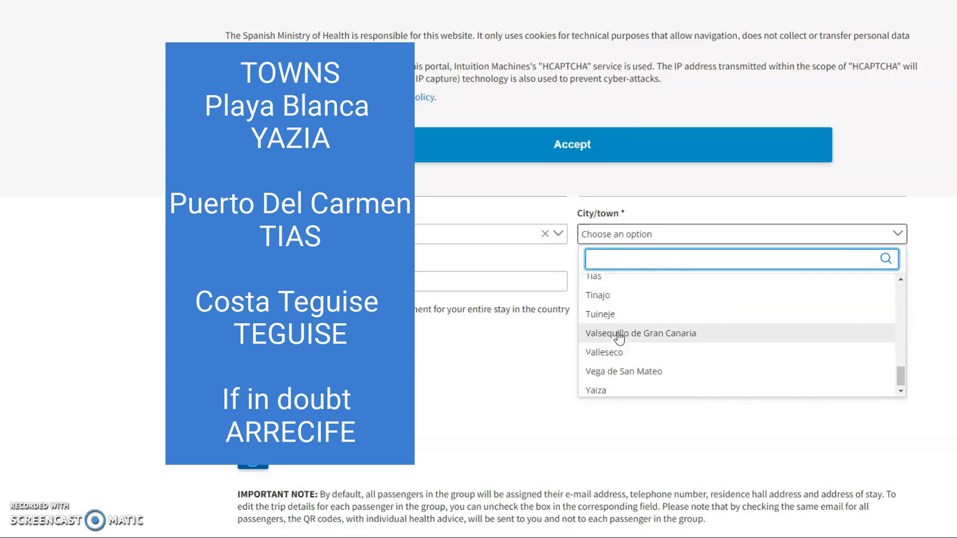
scroll(619, 337, down, 1)
click(623, 326)
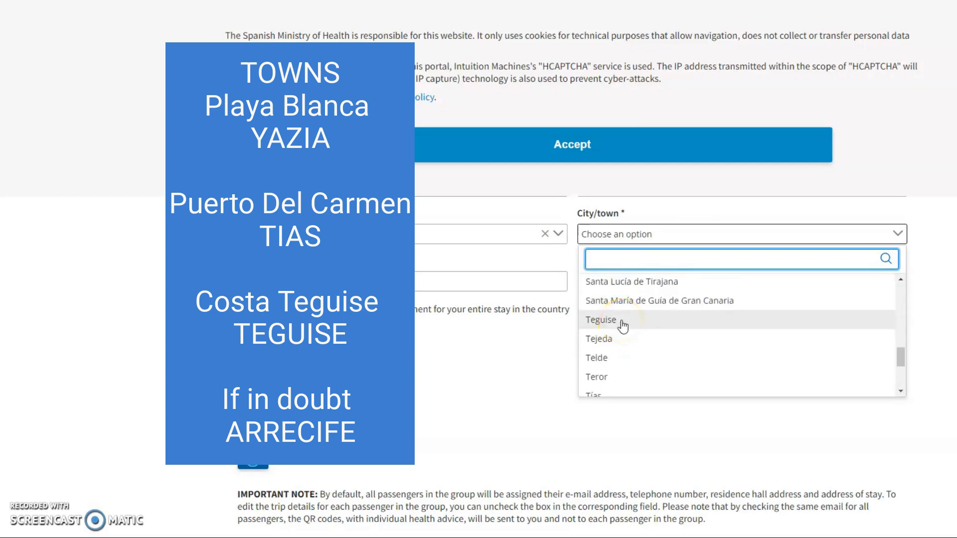
scroll(622, 325, down, 1)
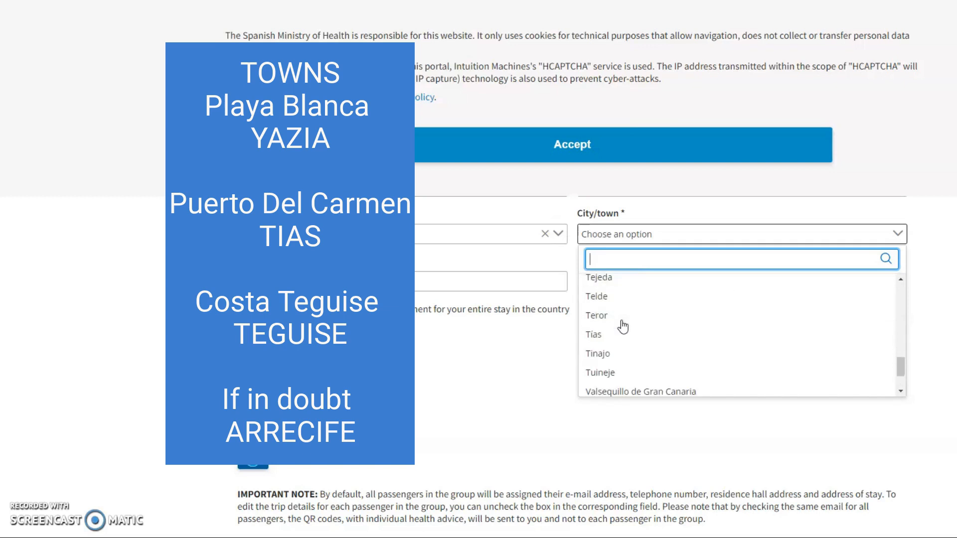
scroll(623, 326, down, 1)
scroll(623, 327, up, 10)
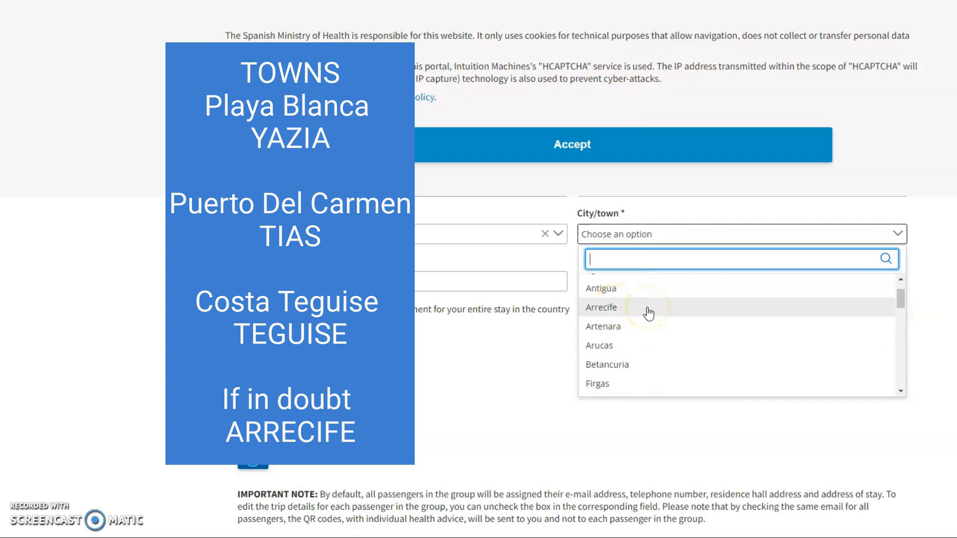
scroll(648, 313, up, 3)
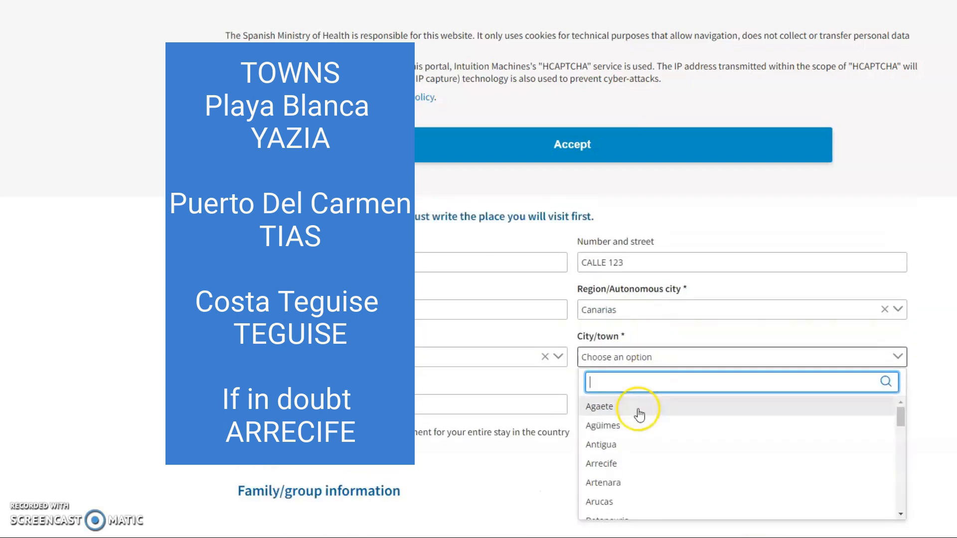
scroll(646, 423, down, 1)
scroll(647, 427, down, 4)
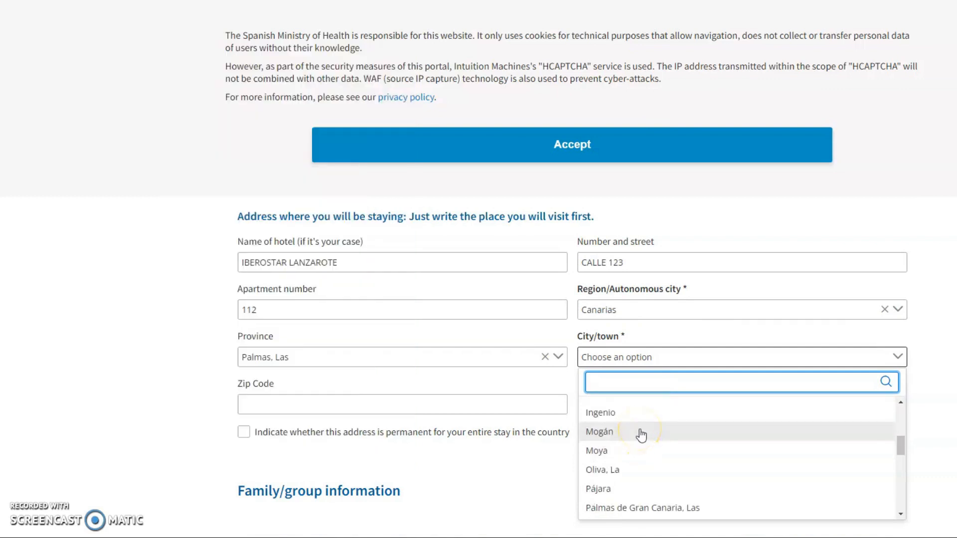
scroll(641, 435, down, 3)
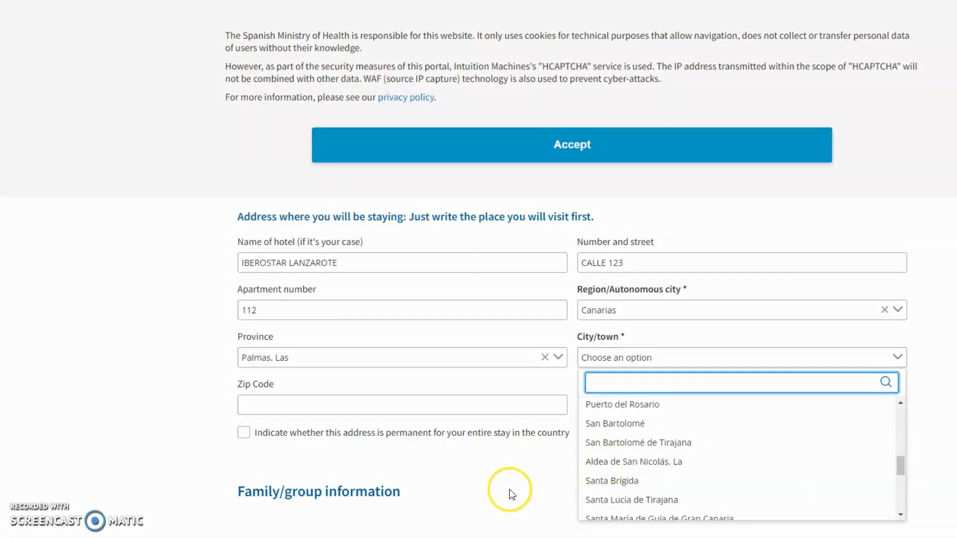
scroll(684, 455, down, 3)
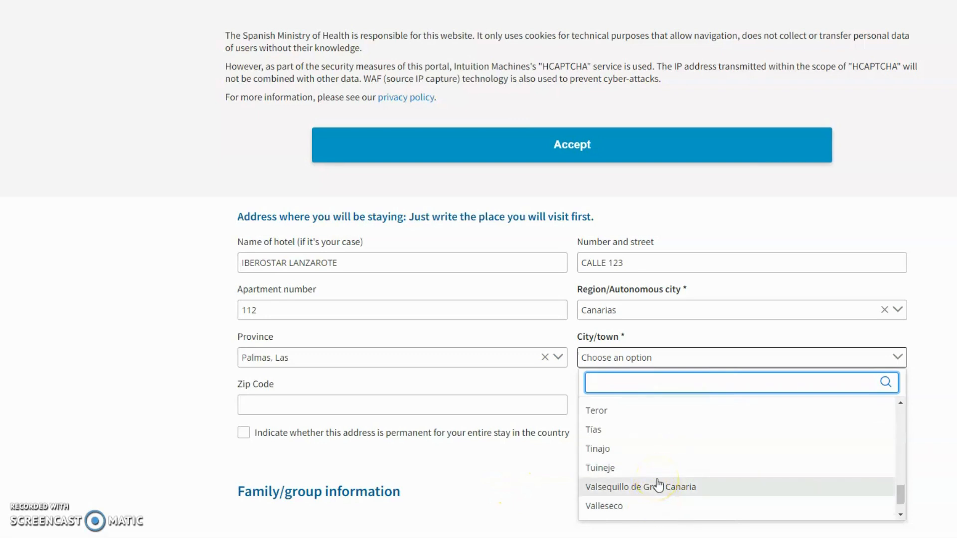
scroll(658, 485, up, 1)
scroll(658, 484, up, 1)
scroll(658, 484, down, 2)
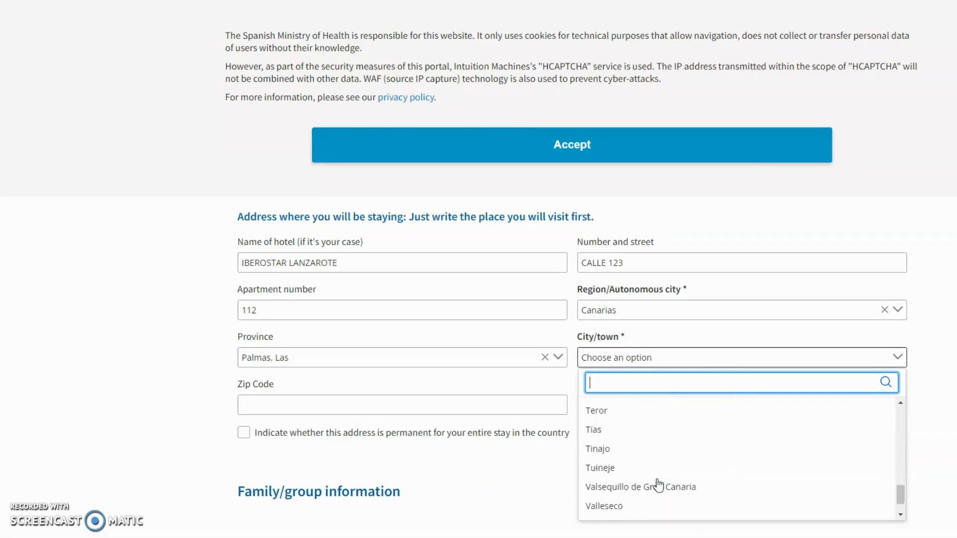
scroll(658, 485, up, 1)
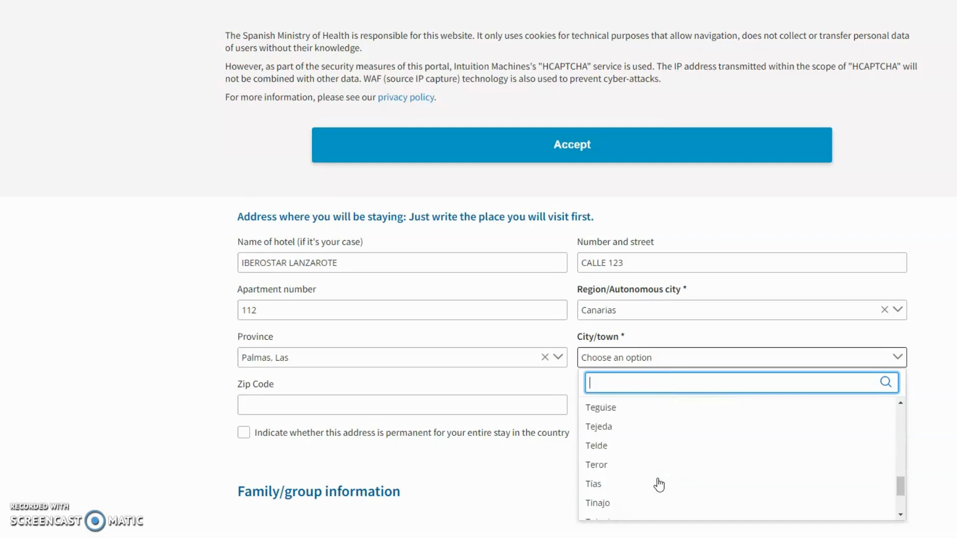
click(647, 491)
scroll(649, 492, up, 8)
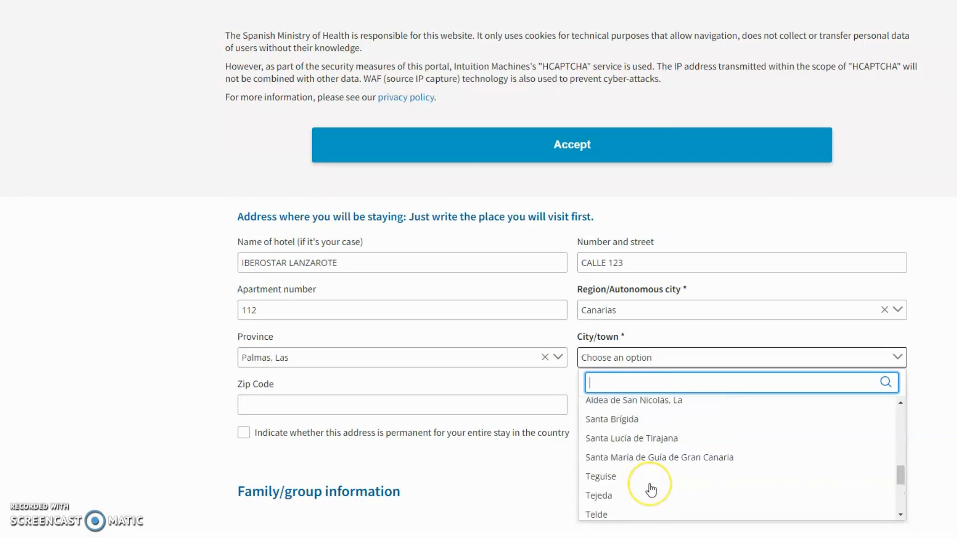
scroll(651, 489, down, 7)
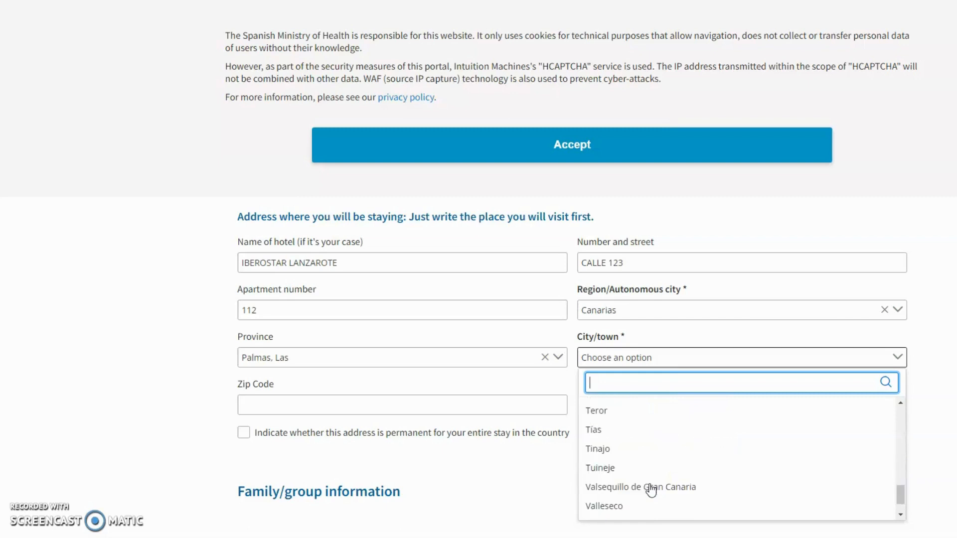
click(642, 432)
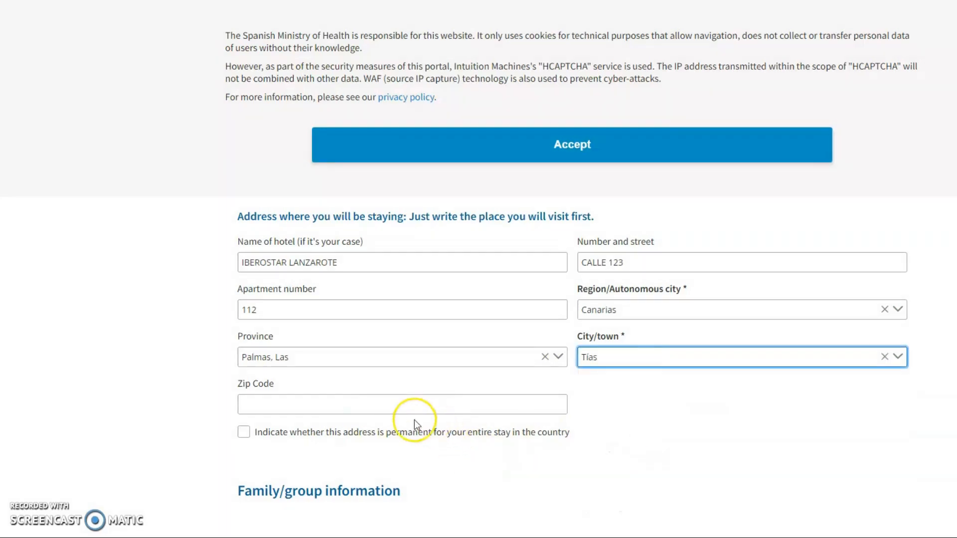
Enter 35580 as the stay zip code and tick the address-is-permanent checkbox
click(335, 406)
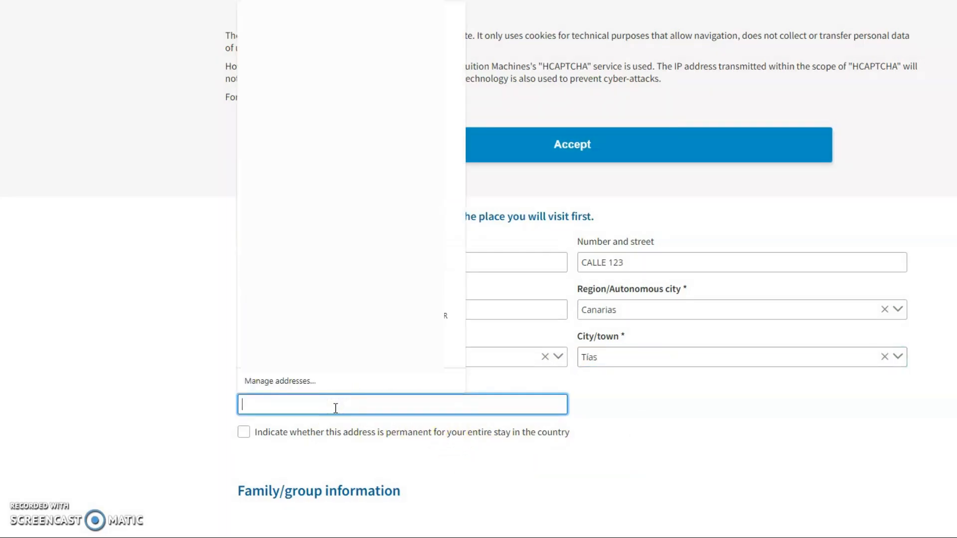
text(35580)
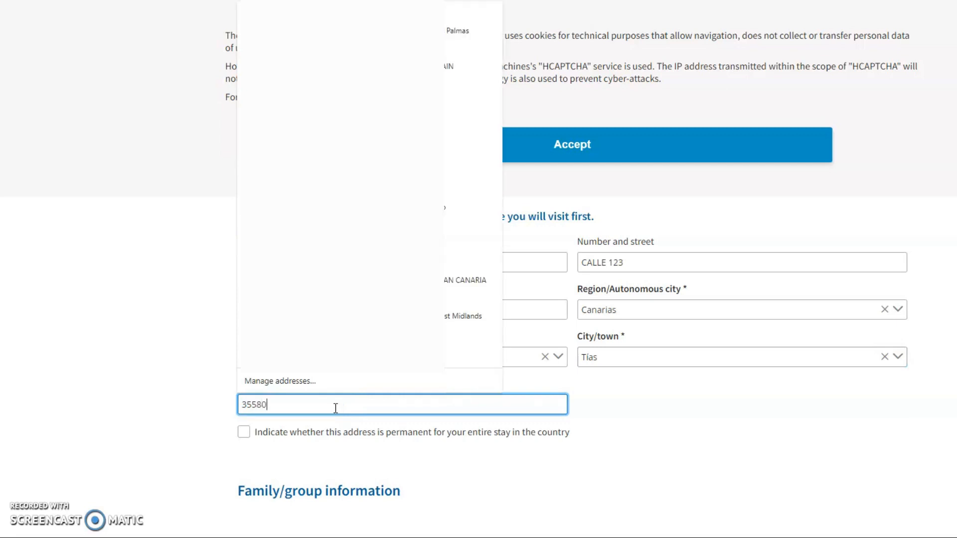
click(109, 251)
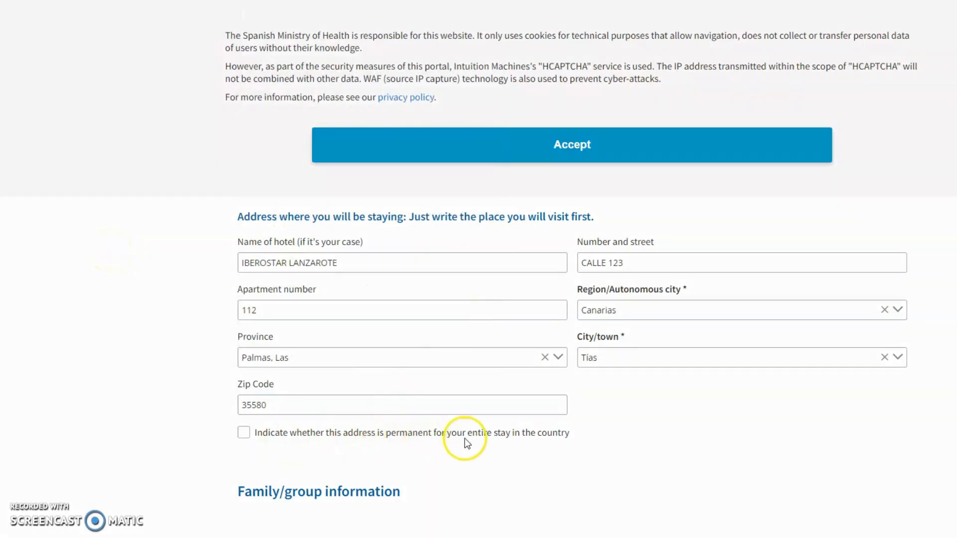
scroll(560, 428, down, 1)
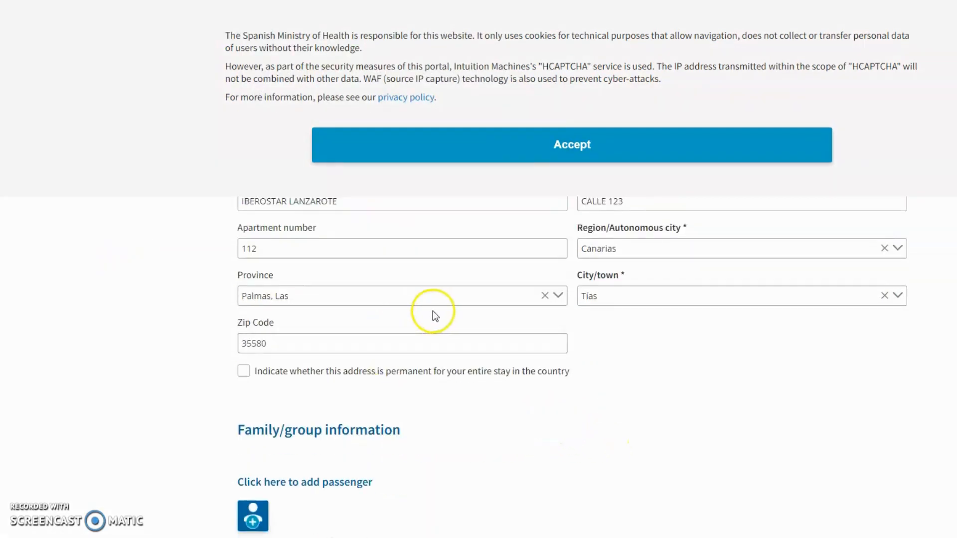
scroll(448, 316, up, 1)
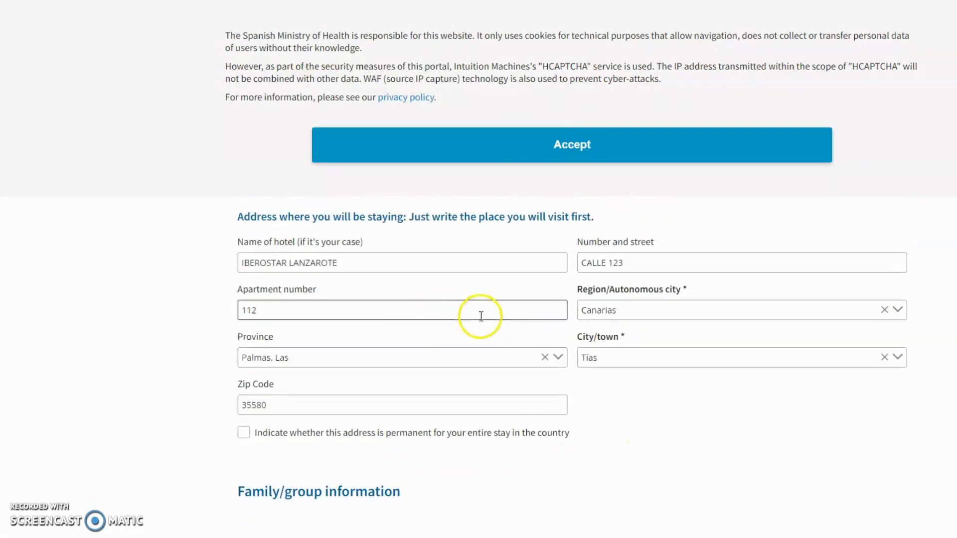
click(244, 433)
scroll(518, 379, down, 2)
scroll(369, 369, down, 2)
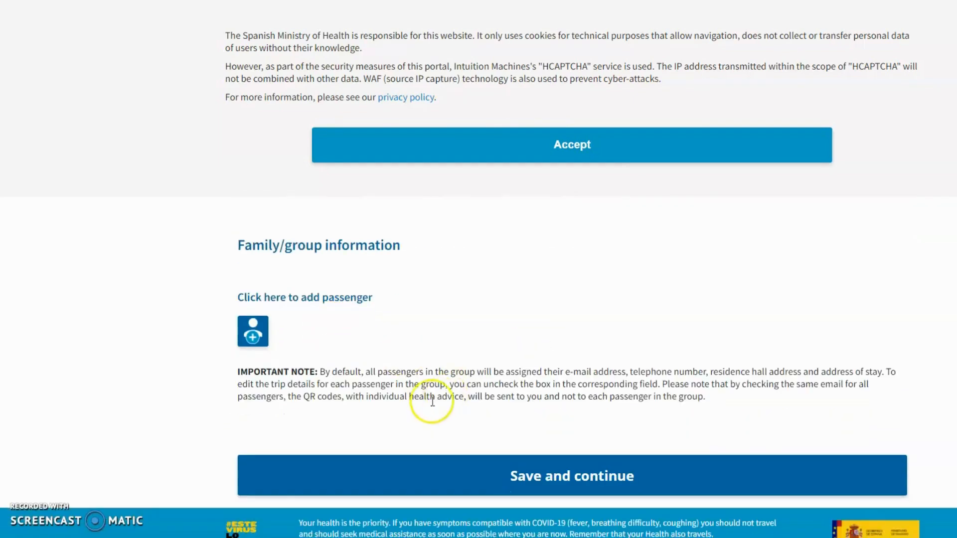
Add a first passenger with passport 444555666 and seat 17C
click(253, 337)
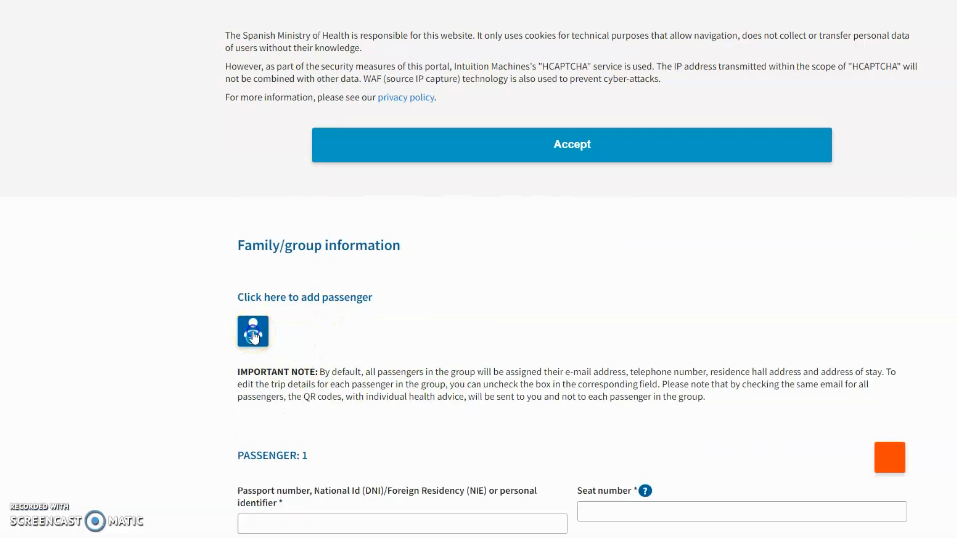
scroll(496, 320, down, 3)
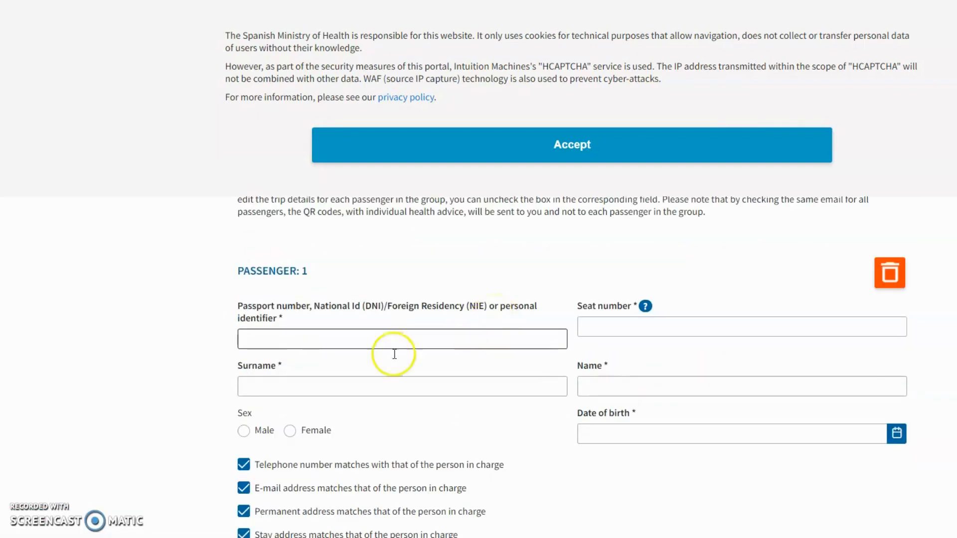
click(282, 336)
text(4)
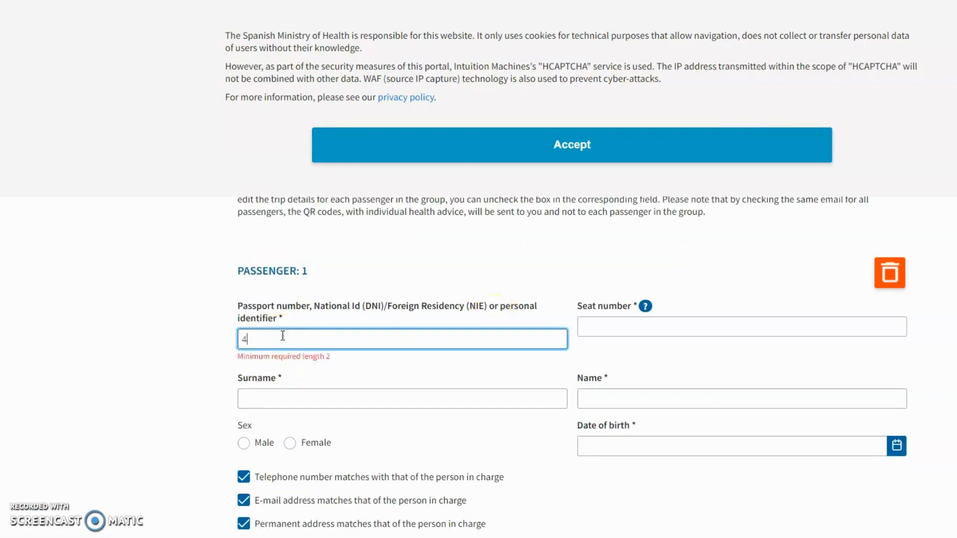
text(44555666)
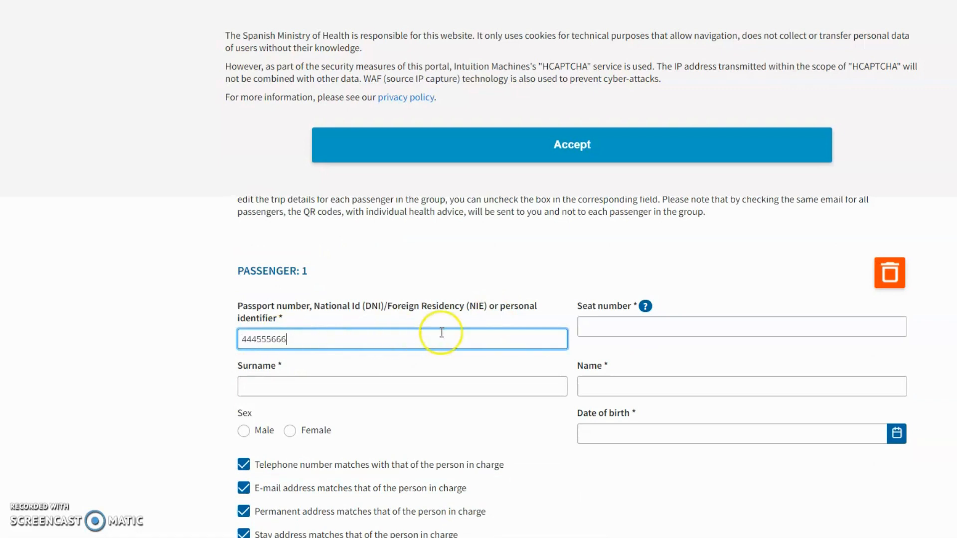
click(636, 324)
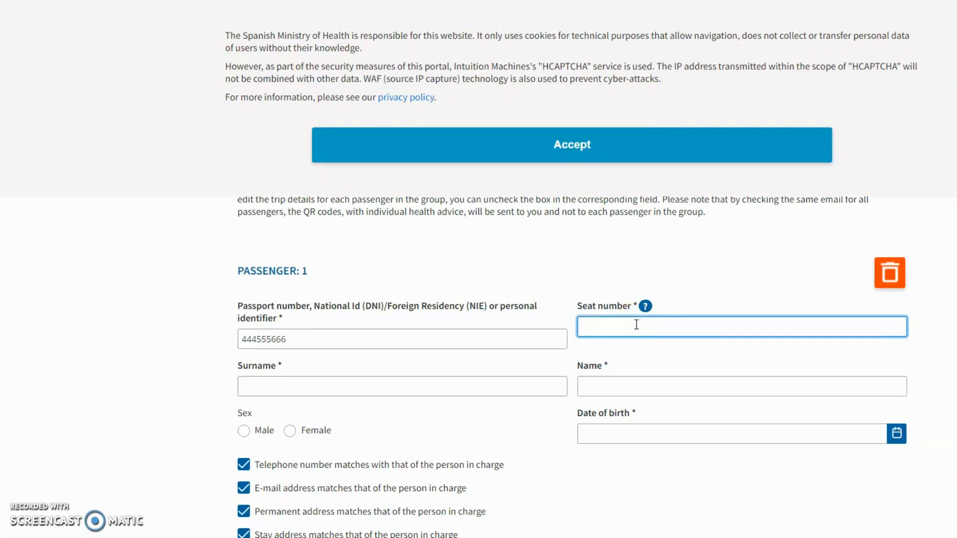
text(17C)
Enter passenger 1's surname and first name, removing the stray character from the name
click(324, 387)
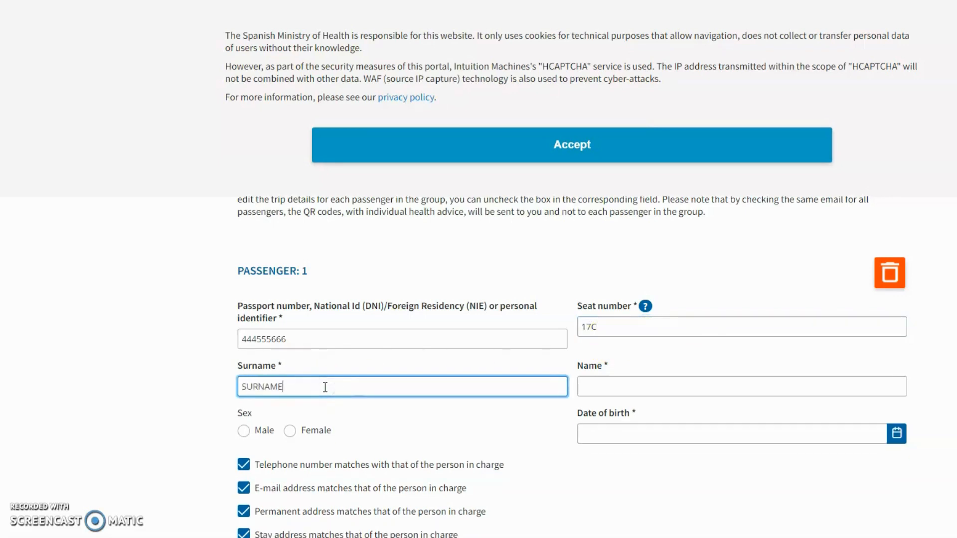
key(Tab)
text(NAME )
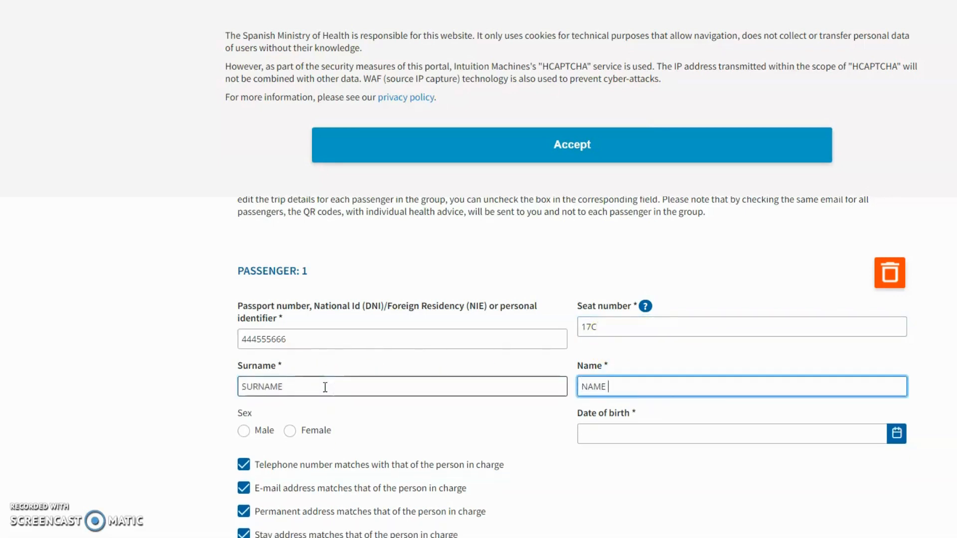
text(º1)
key(BackSpace)
text(1)
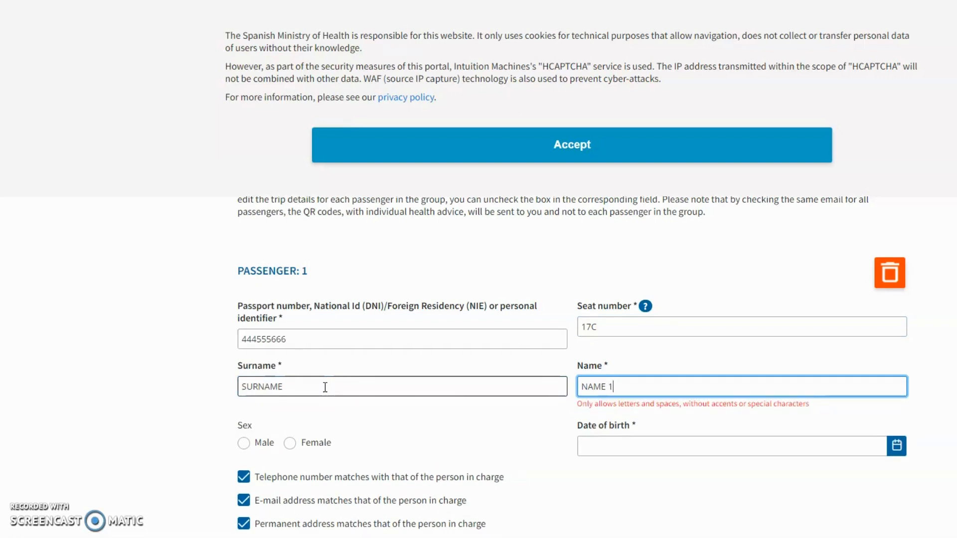
Set passenger 1 as Male with date of birth 10 July 2008
click(243, 448)
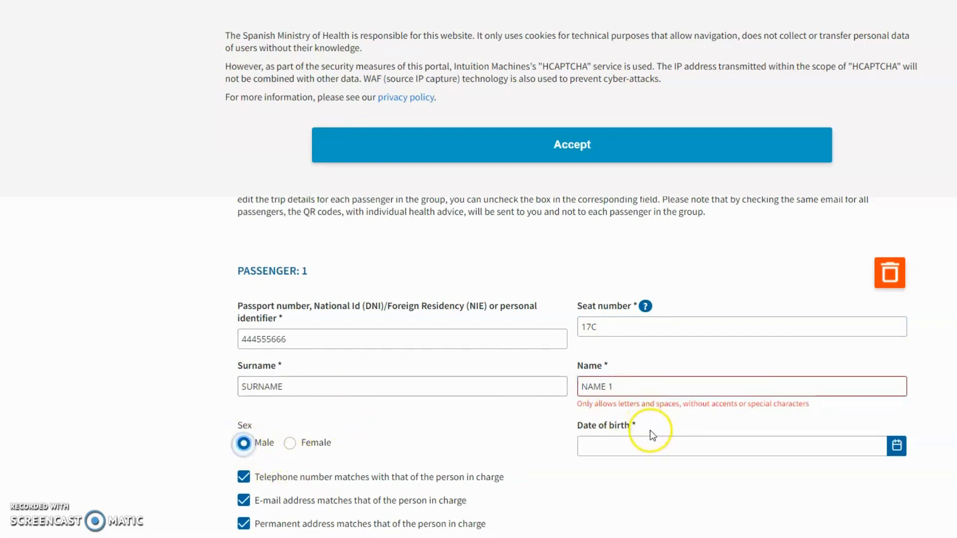
click(642, 451)
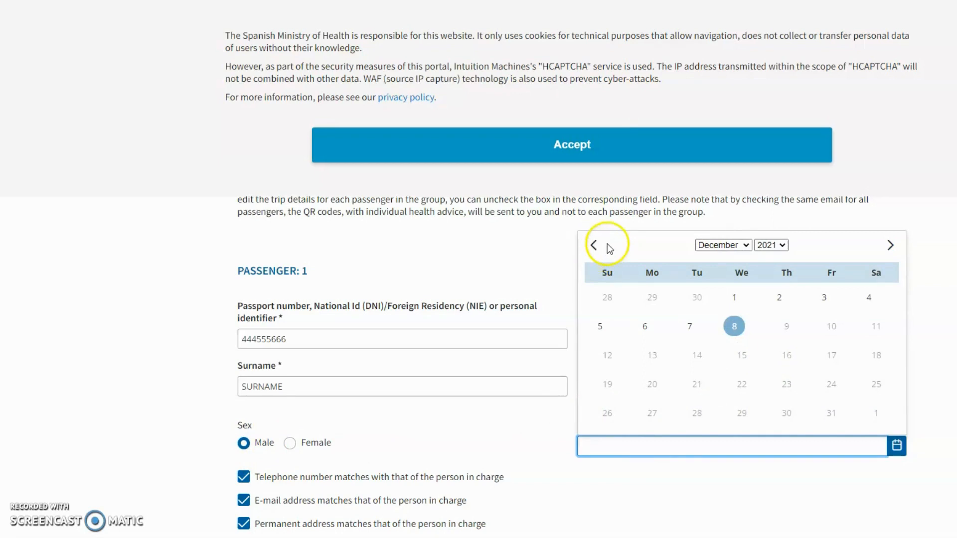
click(712, 245)
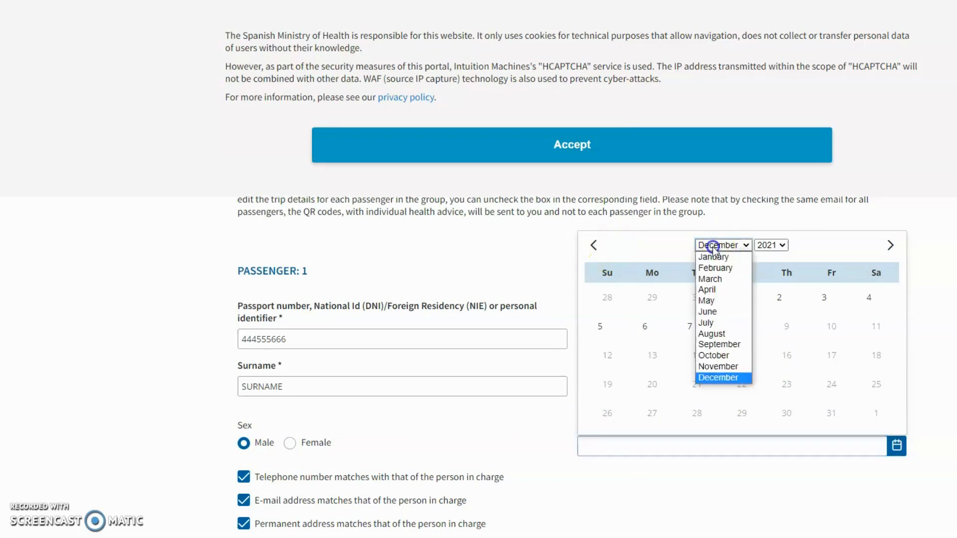
click(712, 323)
click(769, 245)
click(766, 322)
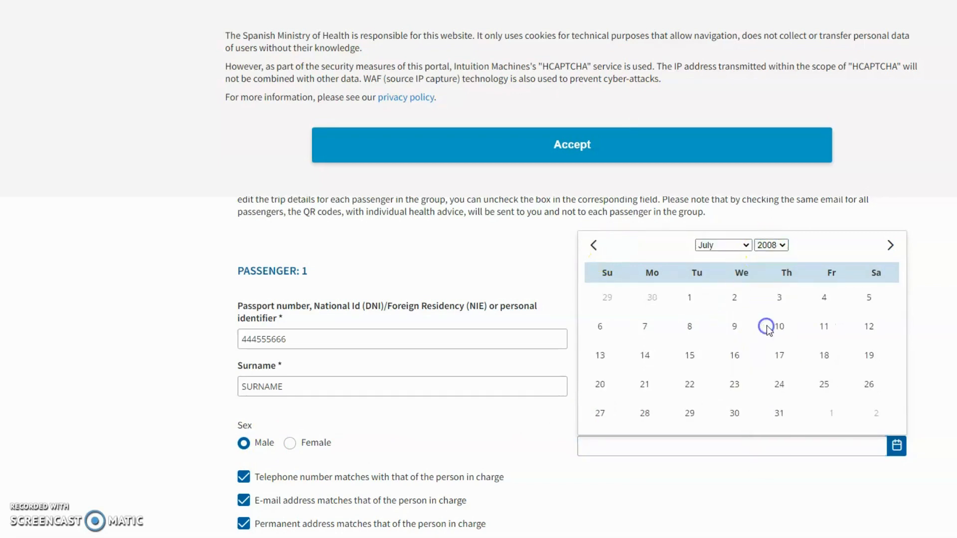
click(783, 327)
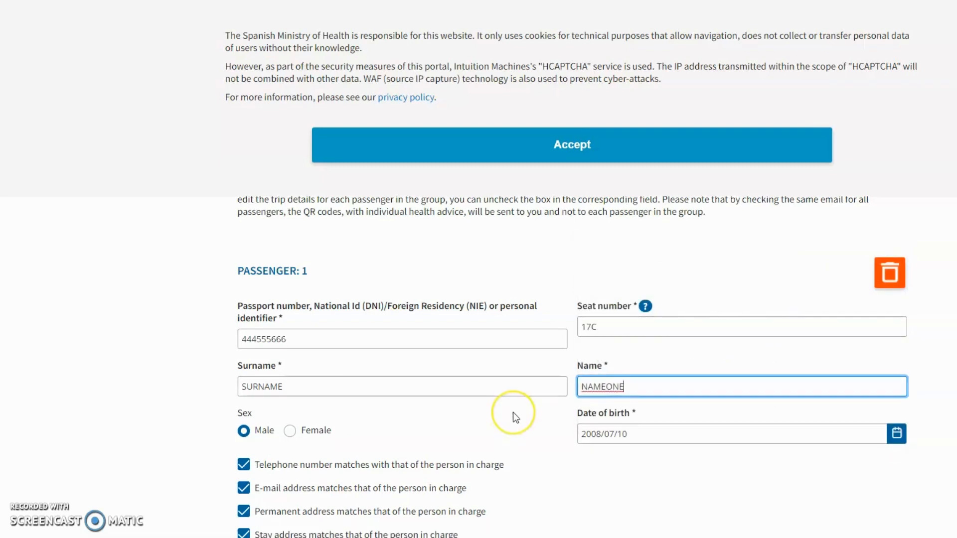
Commit the corrected first name NAMEONE and scroll down to the Family/group information
click(513, 412)
scroll(512, 411, down, 3)
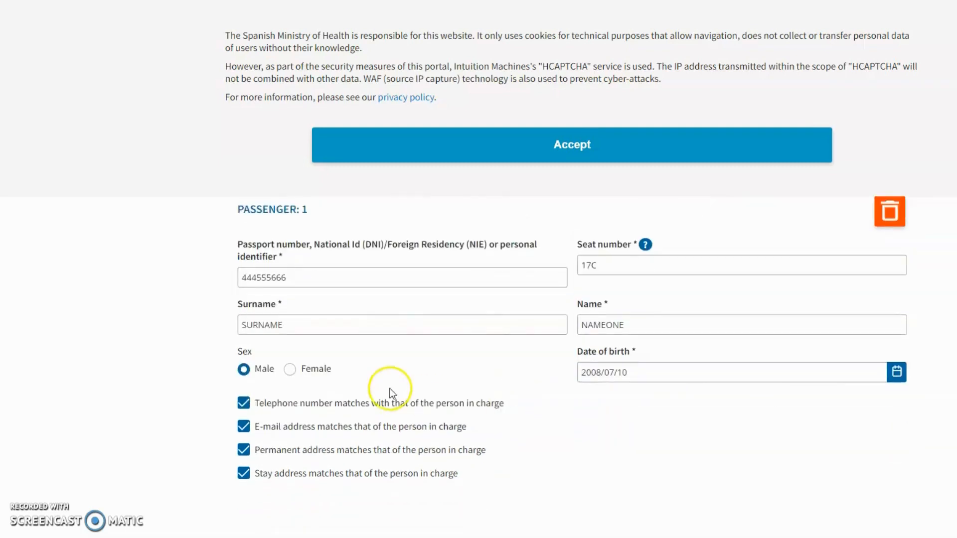
scroll(343, 337, up, 3)
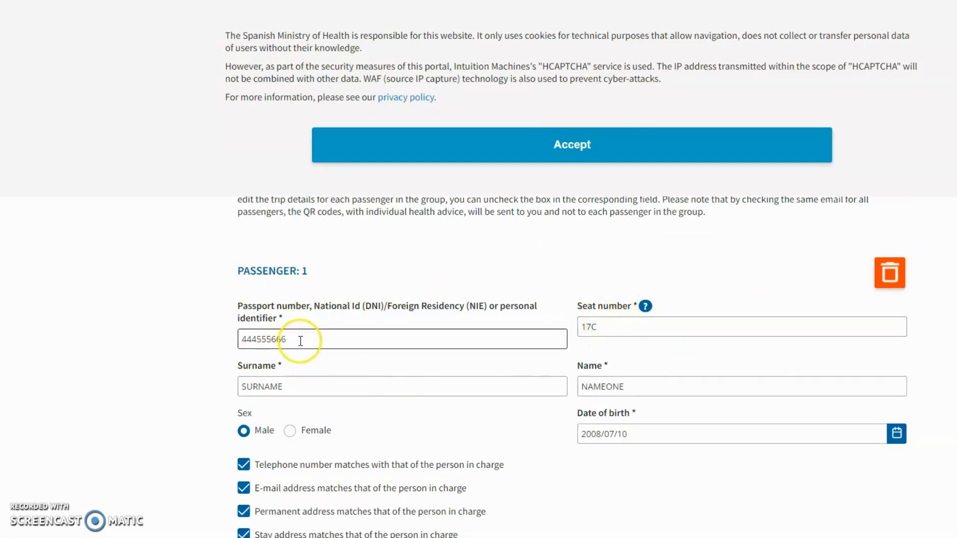
scroll(324, 353, down, 2)
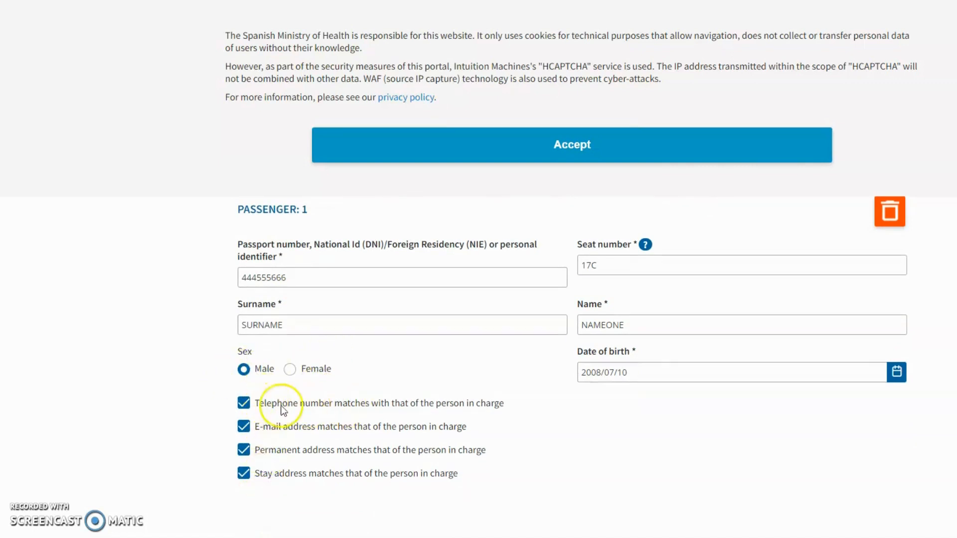
scroll(342, 380, down, 4)
Add a second passenger with passport 555777888, seat 17B, surname SU and name NAME
click(253, 453)
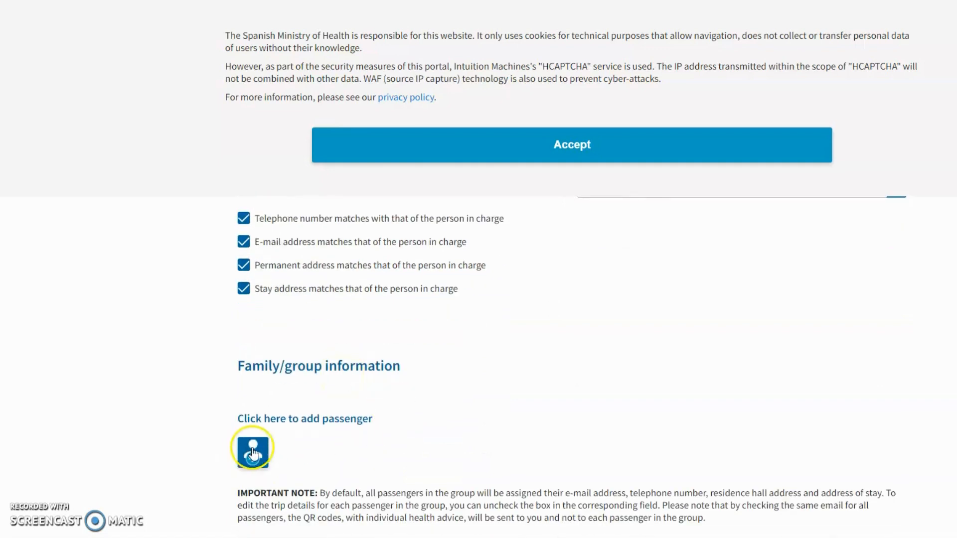
click(277, 406)
text(55)
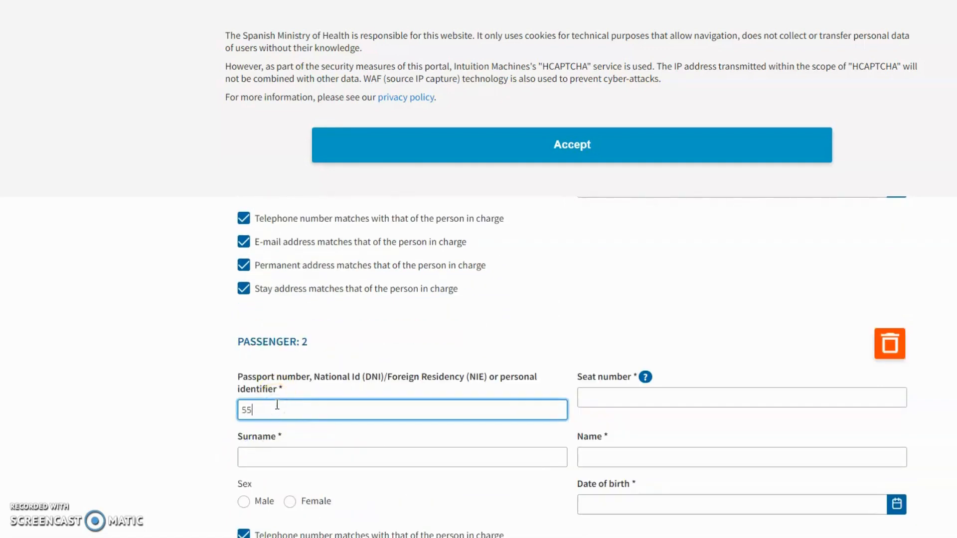
text(5777888)
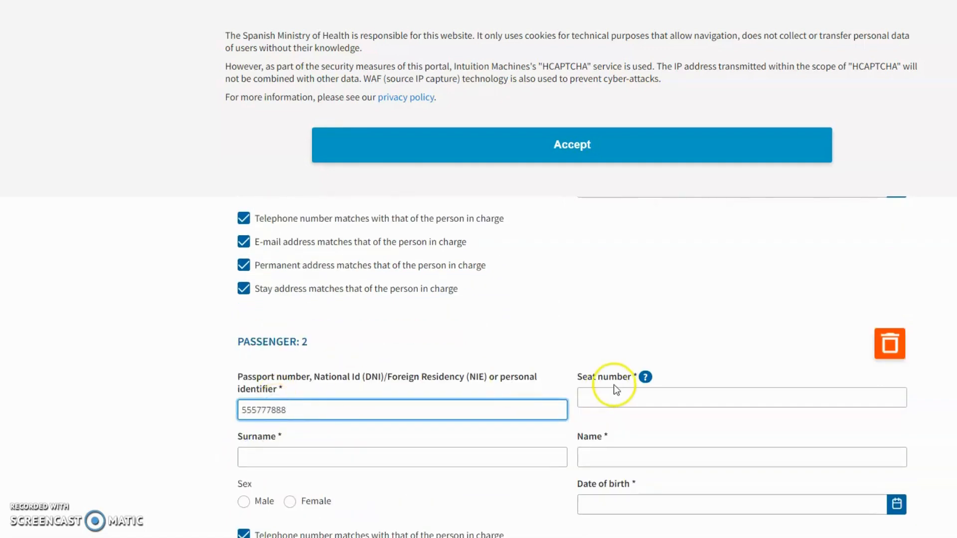
click(617, 396)
text(17B)
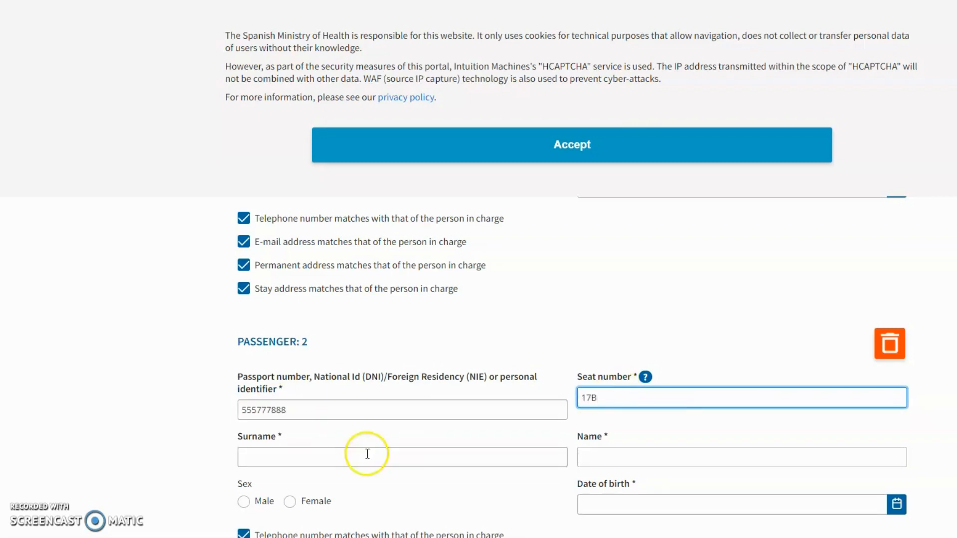
click(311, 454)
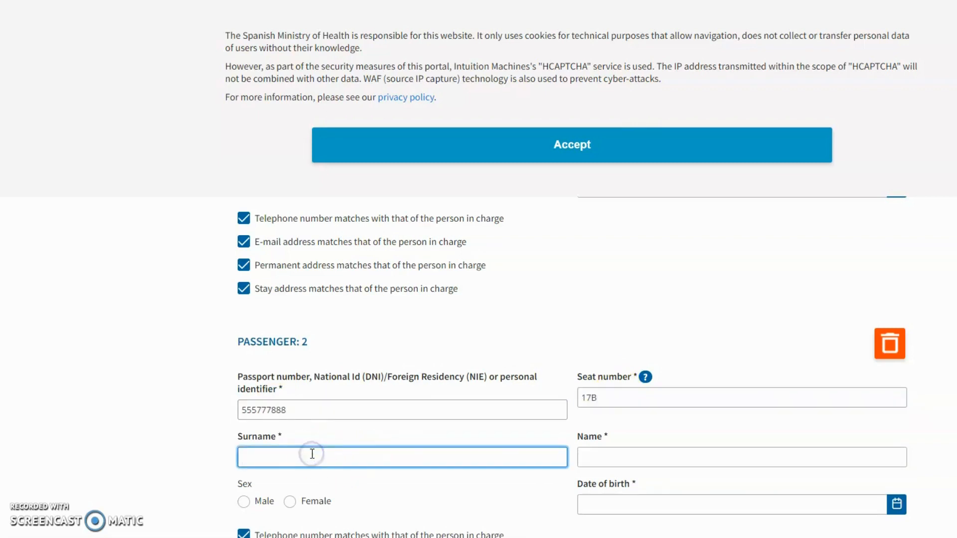
text(SU)
key(Tab)
text(NAME)
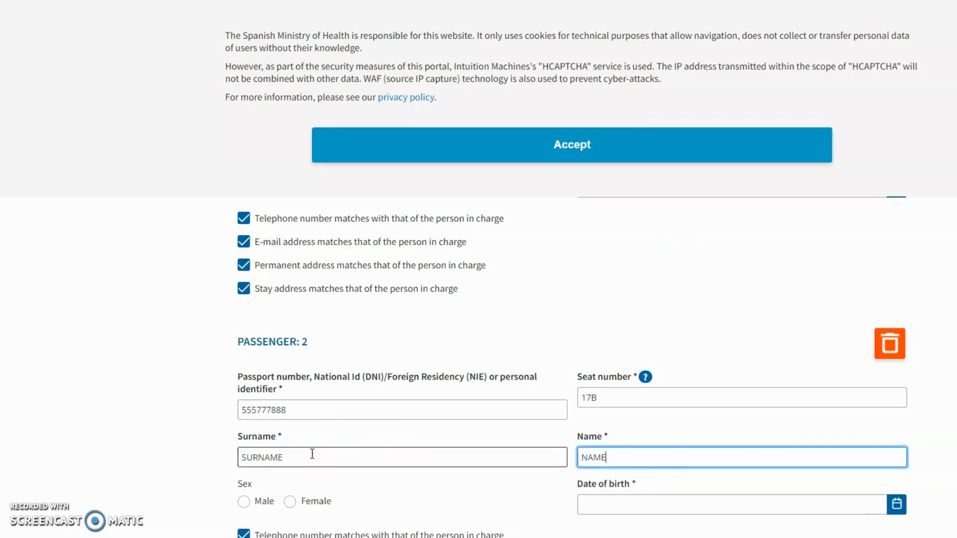
Mark passenger 2 as Female with date of birth 12 November 1992
scroll(310, 178, down, 5)
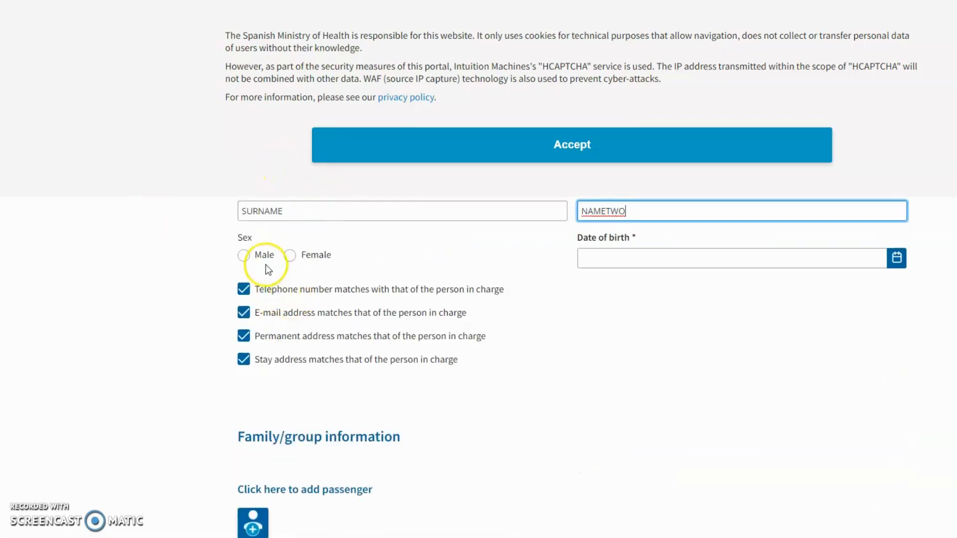
click(291, 256)
click(668, 260)
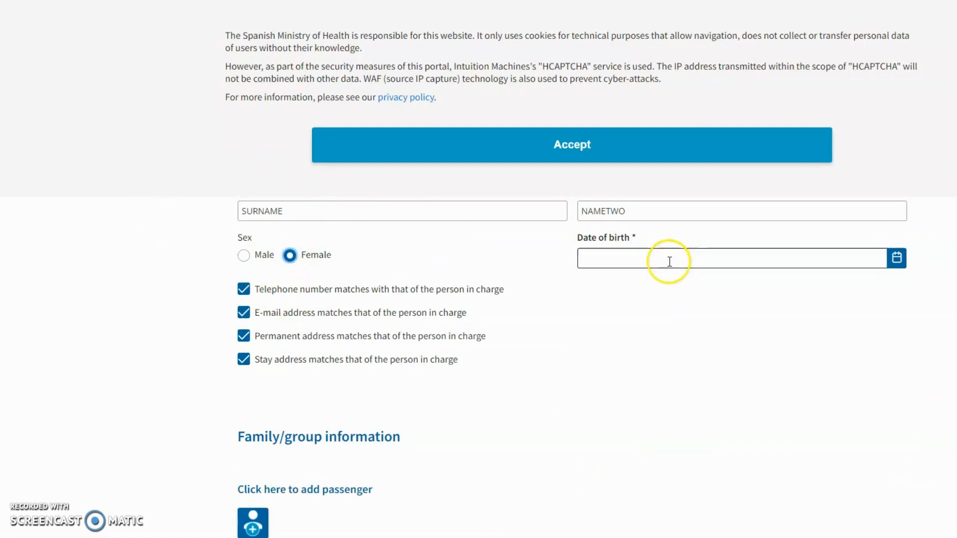
click(724, 283)
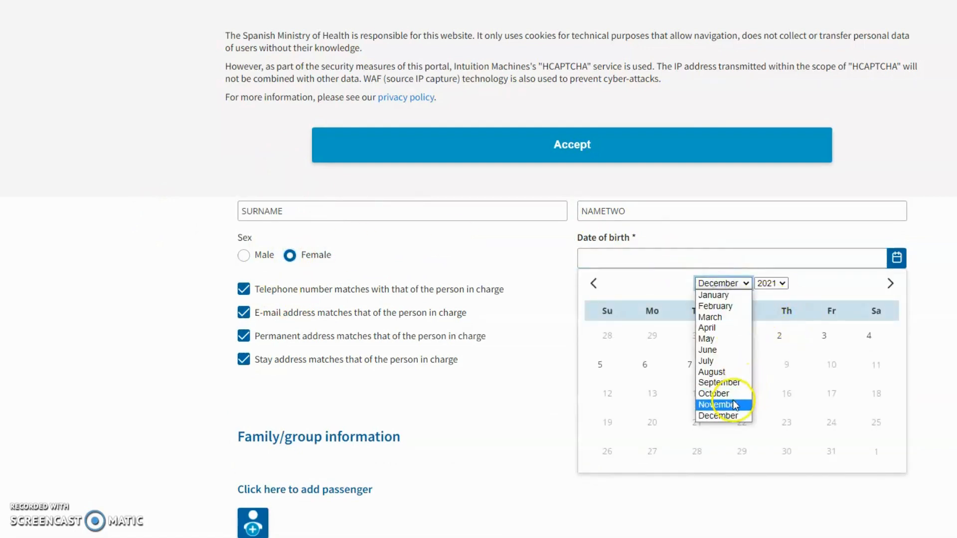
click(733, 401)
click(776, 284)
scroll(769, 323, up, 20)
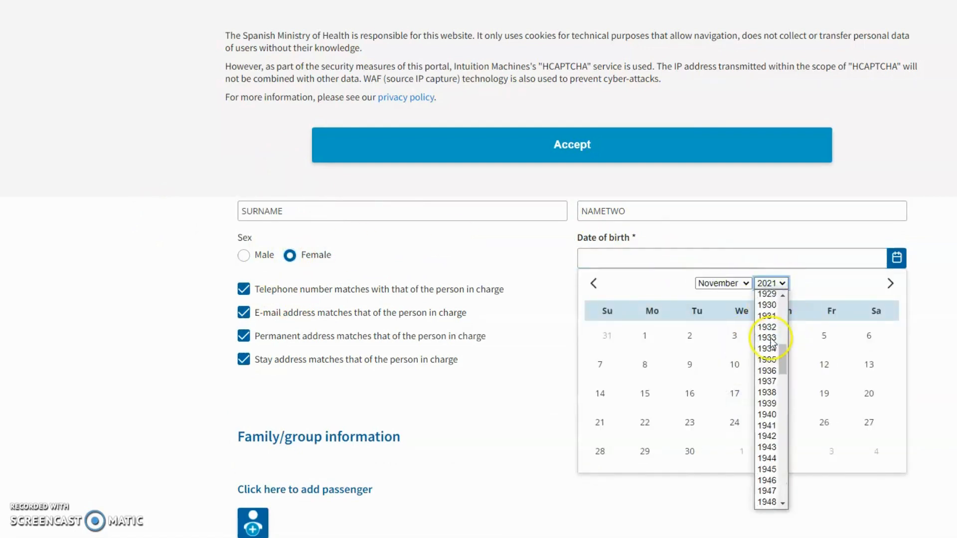
scroll(770, 389, down, 15)
scroll(770, 391, down, 4)
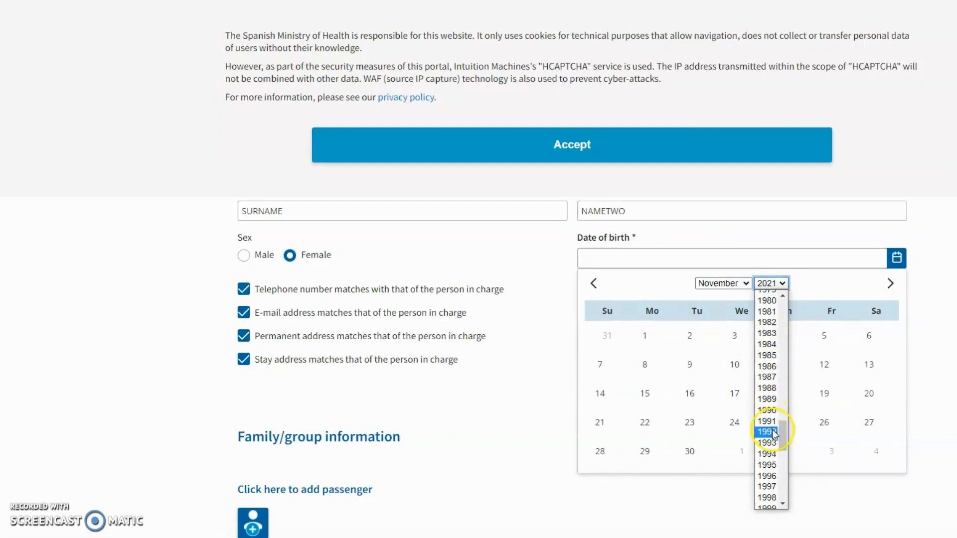
click(770, 426)
click(781, 366)
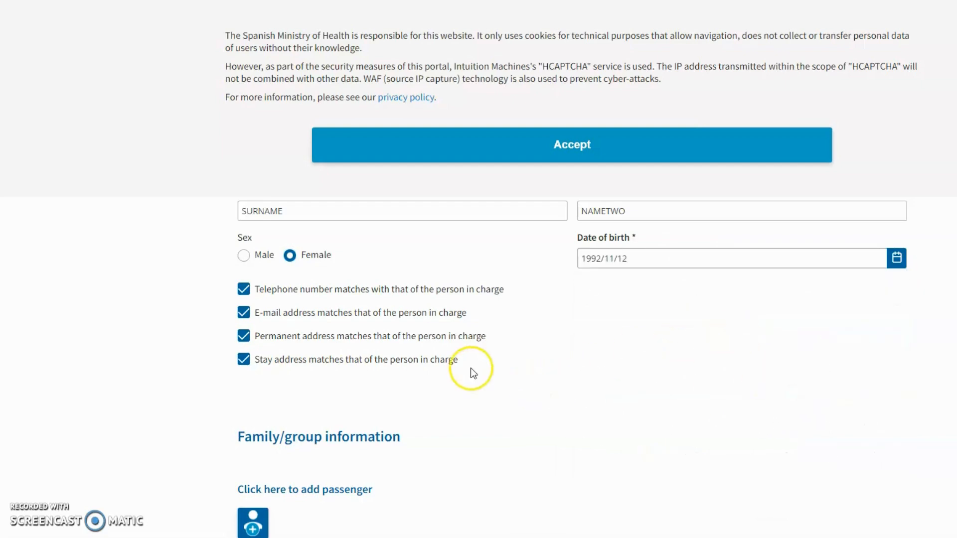
scroll(471, 368, down, 3)
scroll(419, 333, up, 3)
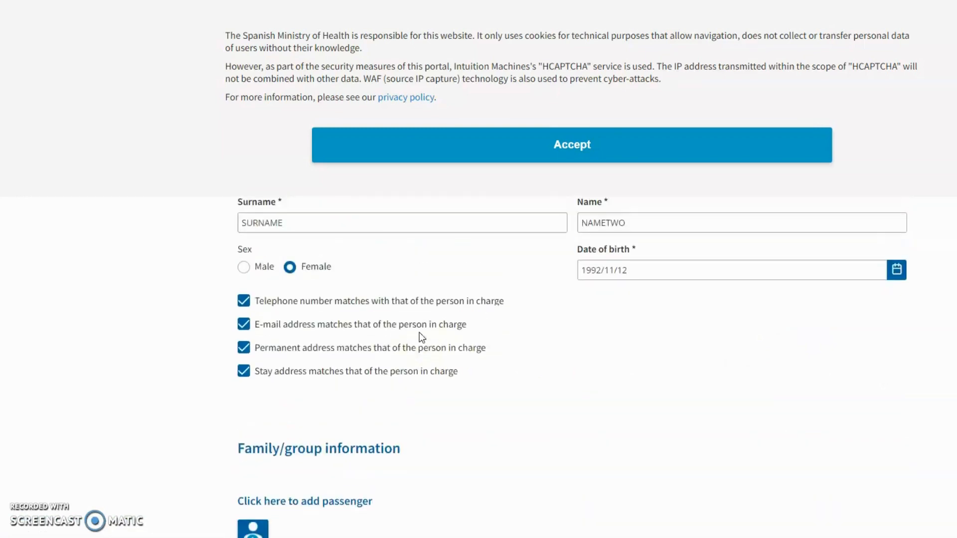
scroll(420, 336, down, 3)
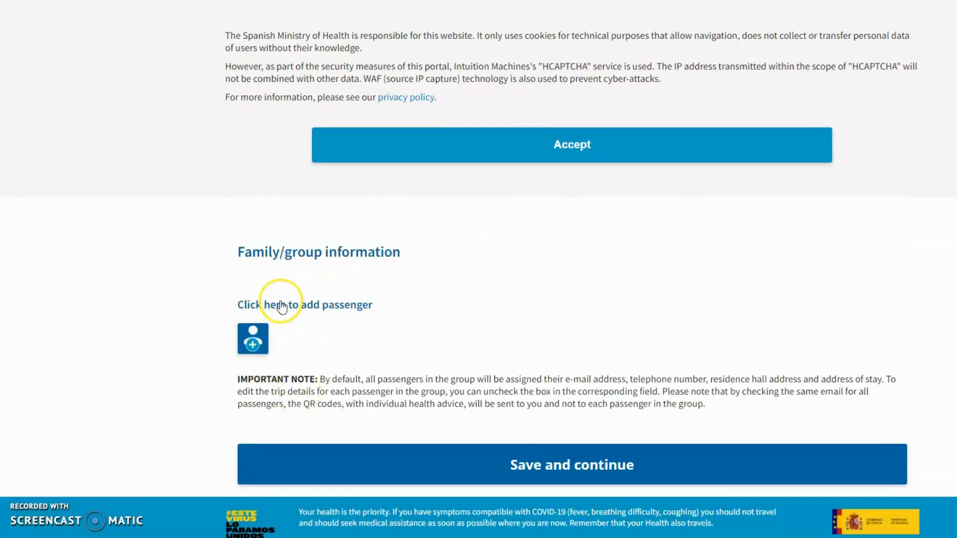
Accept the cookie notice and save the passengers to continue to Step 3
click(604, 142)
click(617, 459)
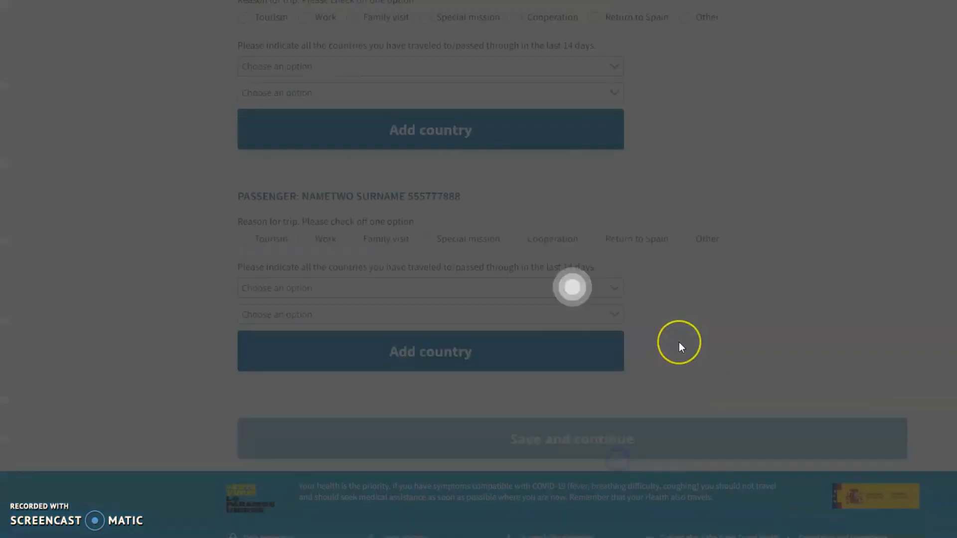
scroll(678, 344, up, 5)
scroll(680, 349, up, 5)
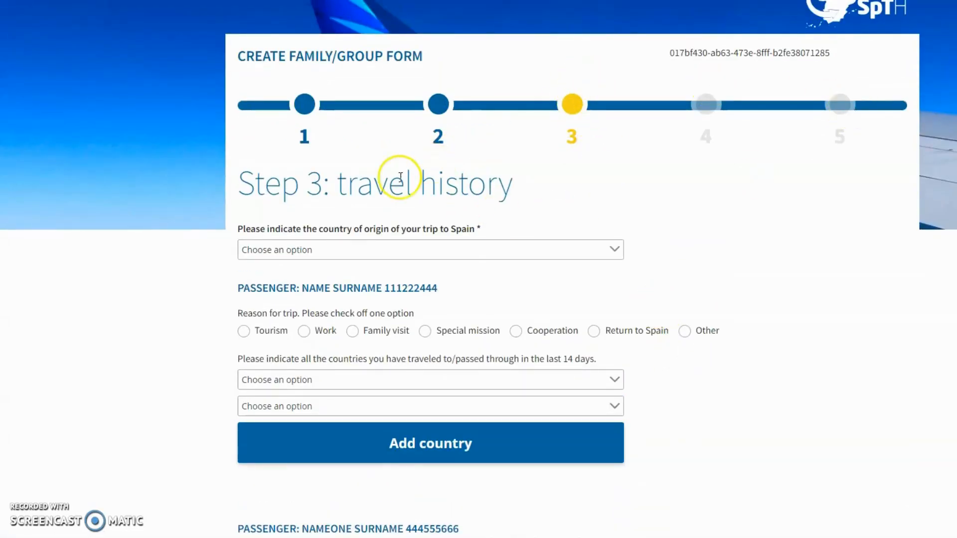
scroll(386, 170, down, 1)
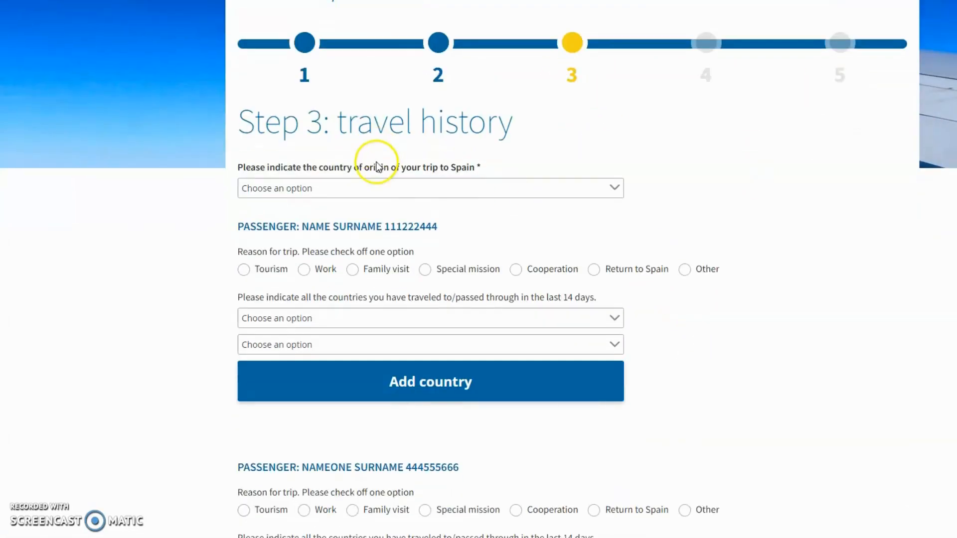
Set origin country to United Kingdom and starting area to West Midlands (England)
click(344, 190)
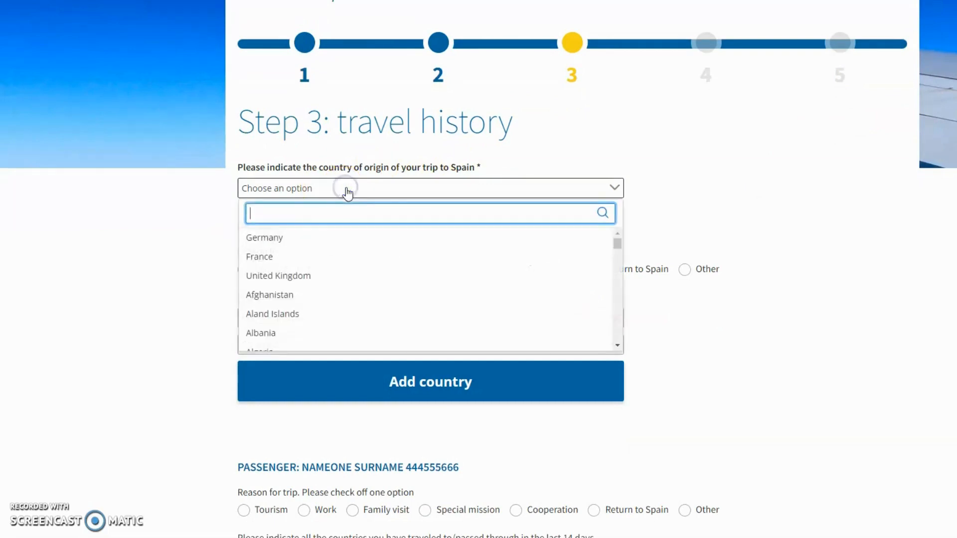
click(313, 275)
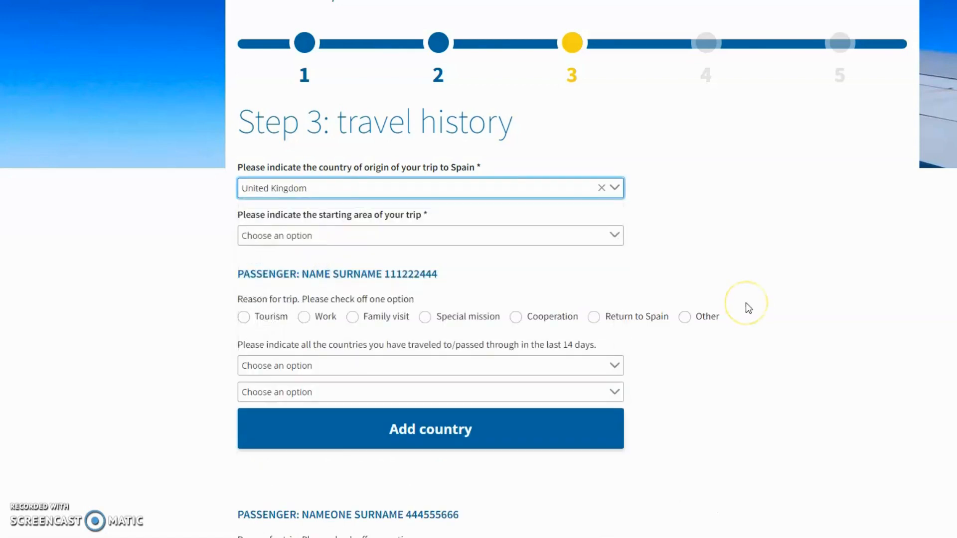
click(420, 235)
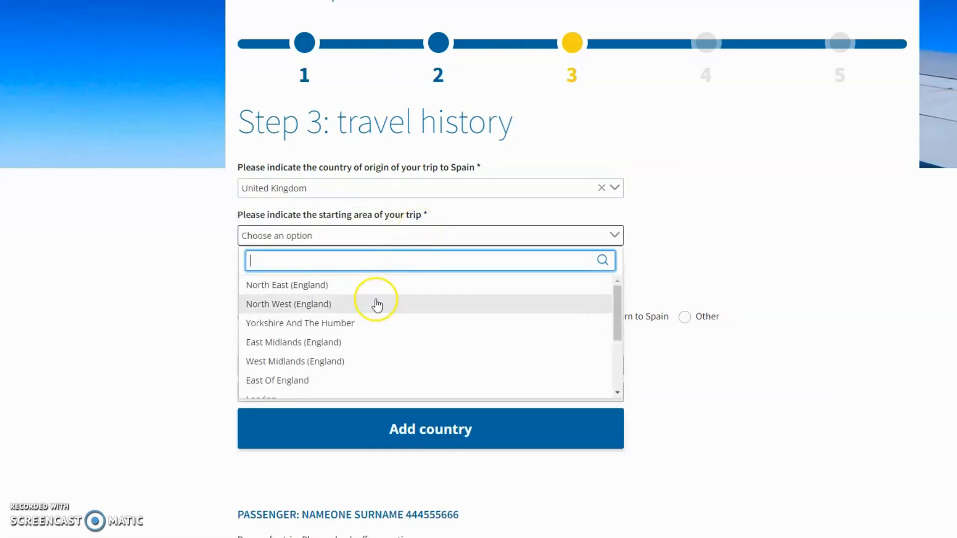
scroll(376, 303, down, 1)
scroll(378, 305, down, 1)
scroll(378, 305, up, 2)
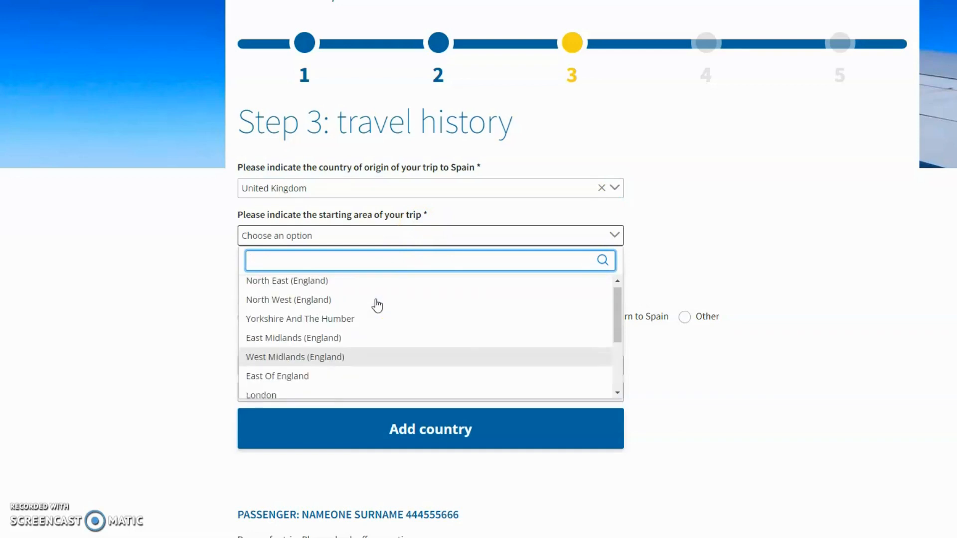
scroll(377, 305, up, 1)
scroll(374, 381, down, 1)
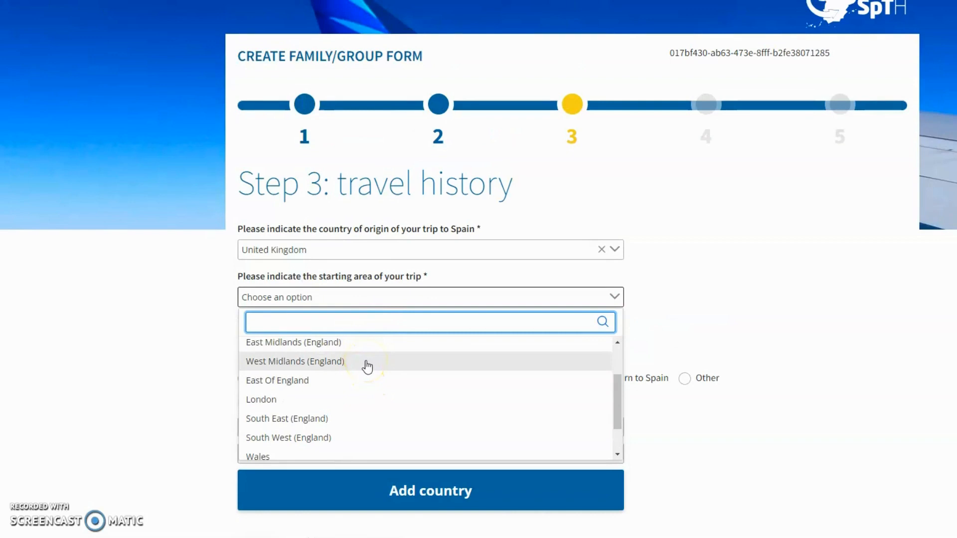
scroll(367, 367, down, 1)
scroll(359, 380, down, 1)
scroll(372, 373, up, 1)
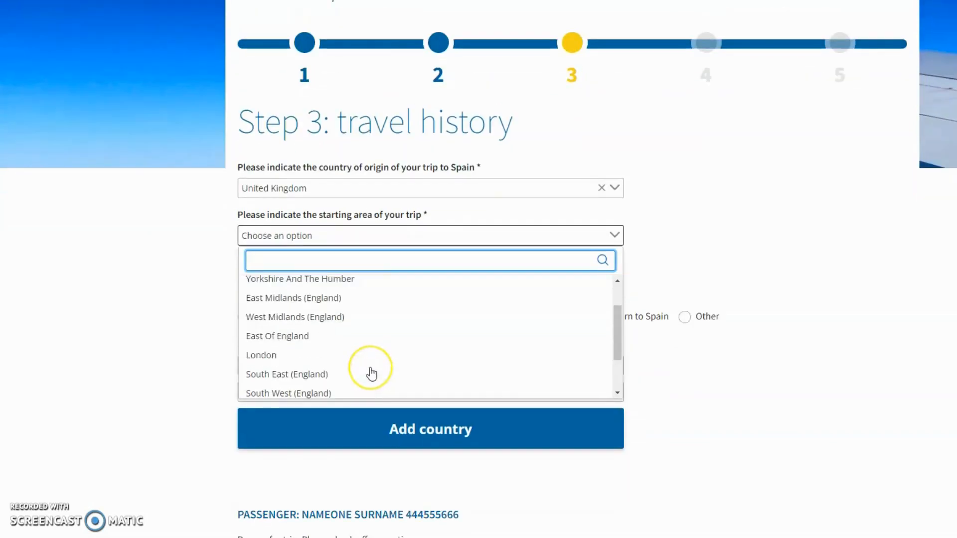
scroll(371, 373, up, 1)
click(370, 368)
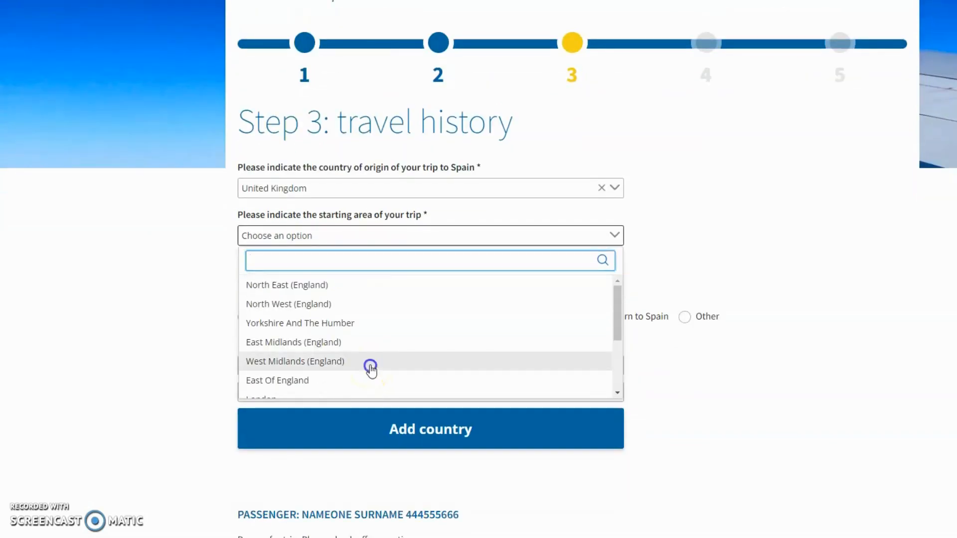
scroll(424, 264, down, 1)
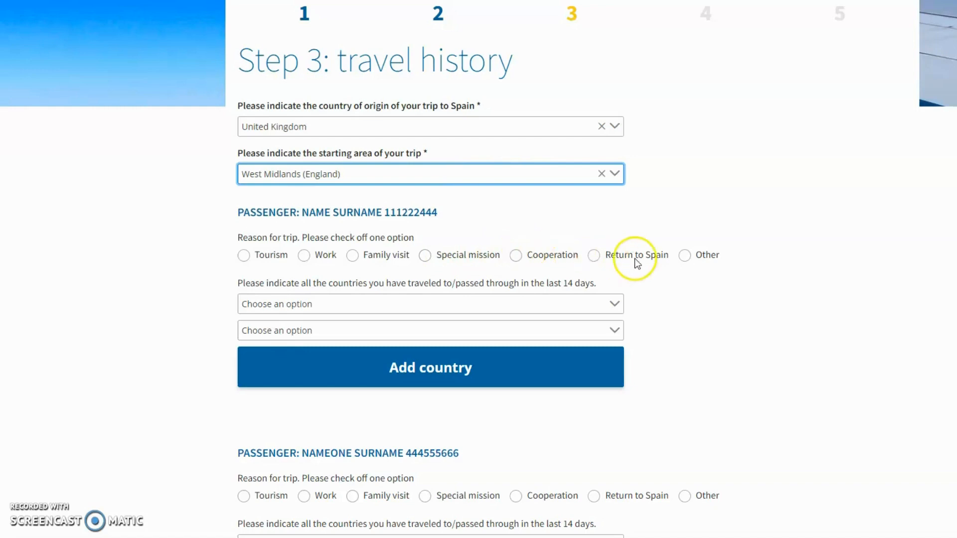
Give passenger 1 trip reason Tourism and United Kingdom for both visited countries
click(243, 257)
scroll(378, 250, down, 1)
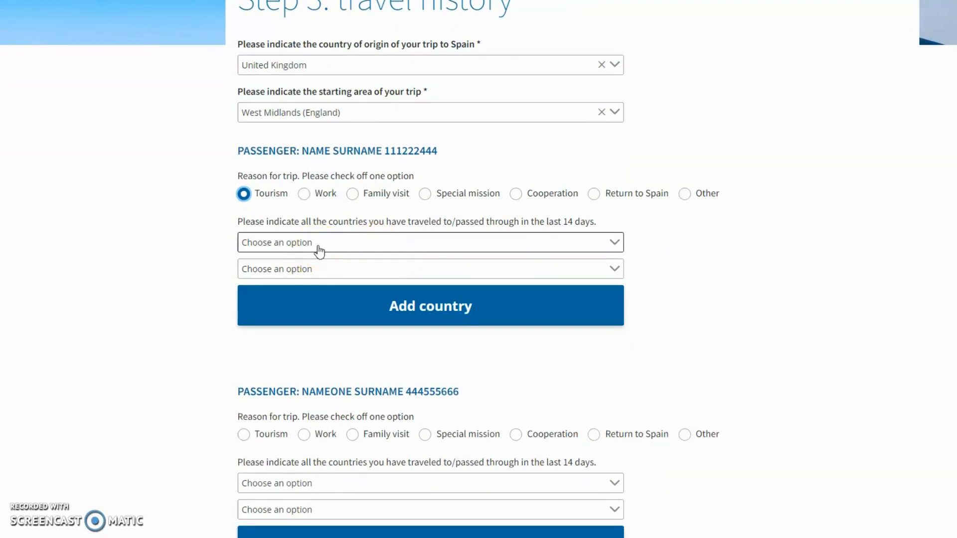
click(597, 244)
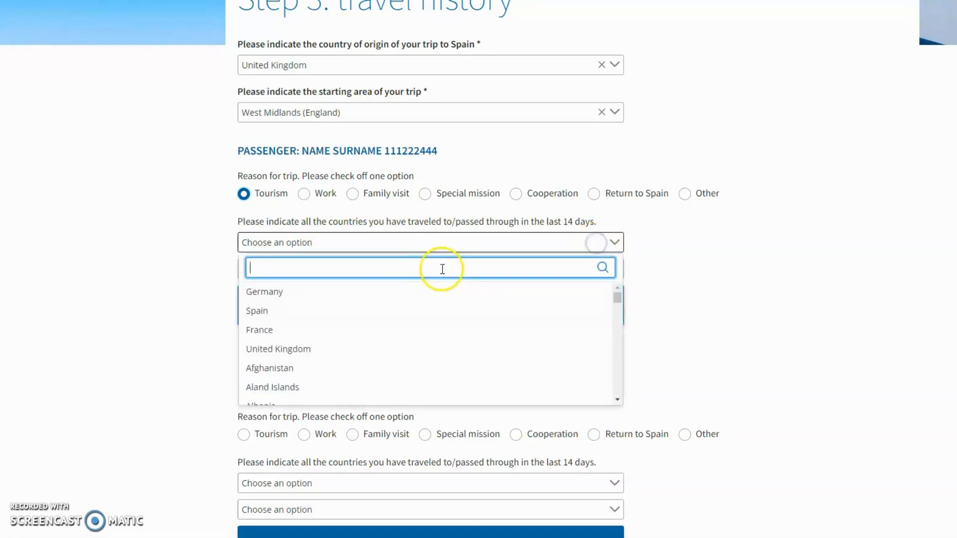
click(367, 347)
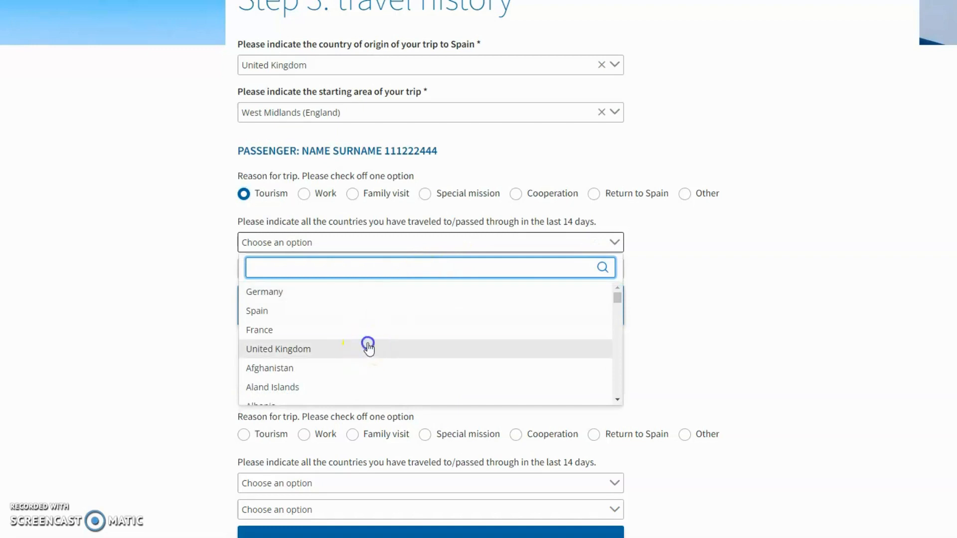
click(383, 272)
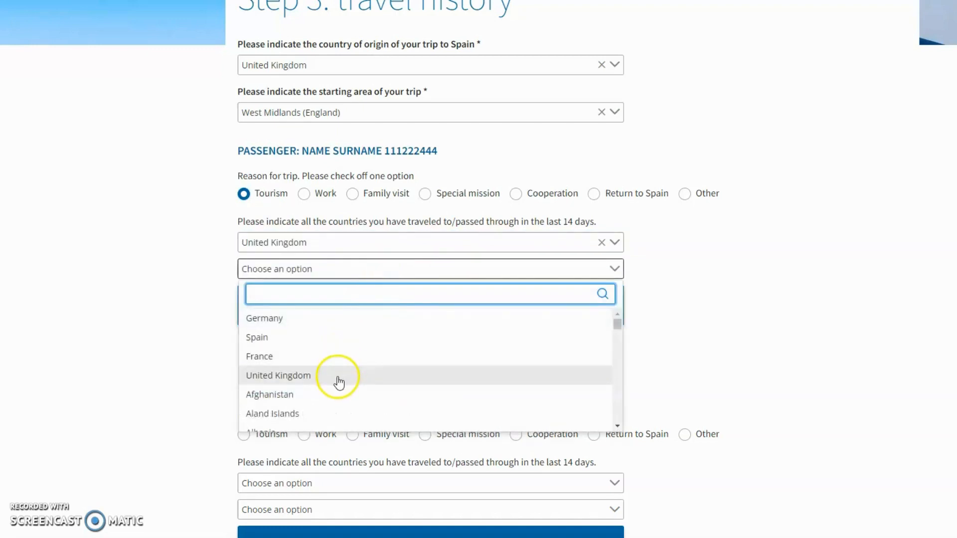
click(338, 376)
scroll(383, 269, down, 1)
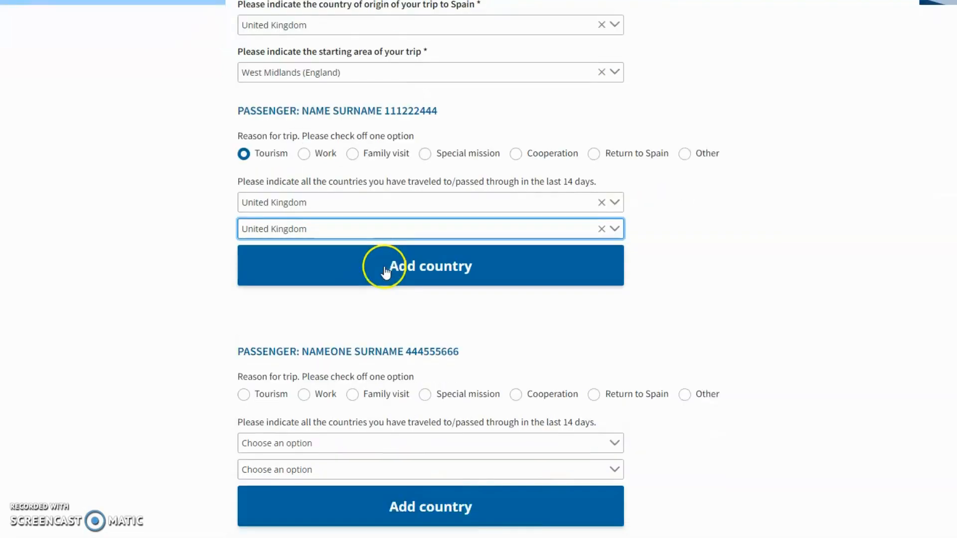
scroll(357, 273, down, 1)
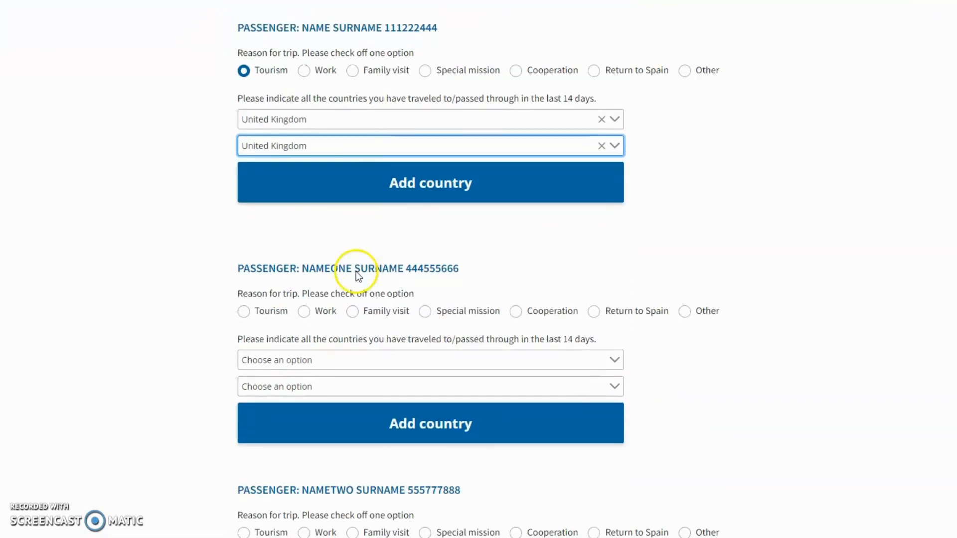
Give passenger 2 trip reason Tourism and United Kingdom for both countries
click(246, 313)
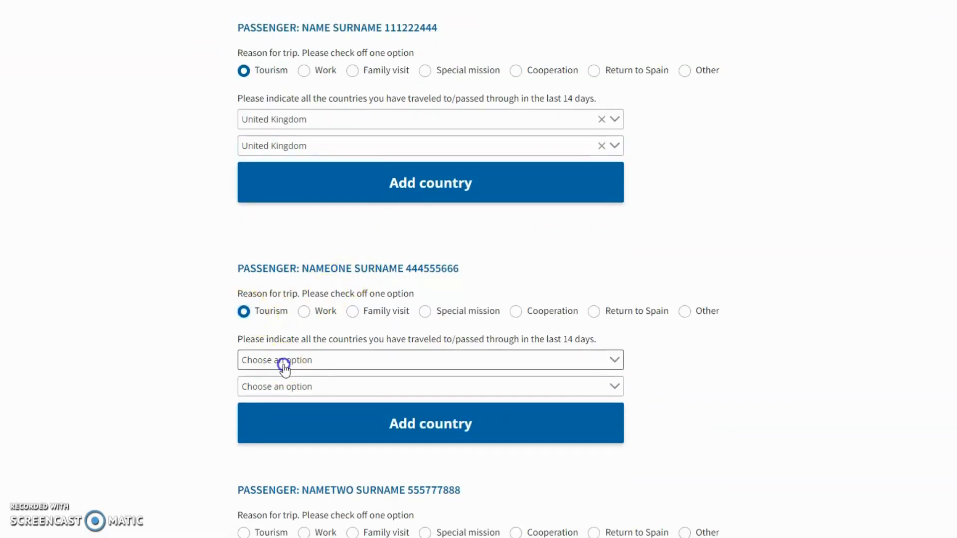
click(280, 361)
click(285, 471)
click(284, 409)
click(280, 386)
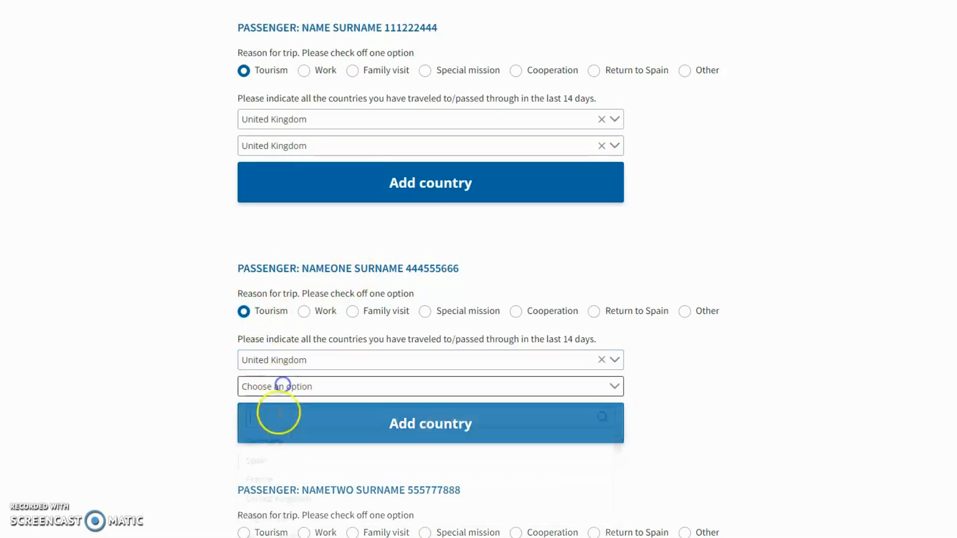
click(278, 497)
scroll(331, 322, down, 4)
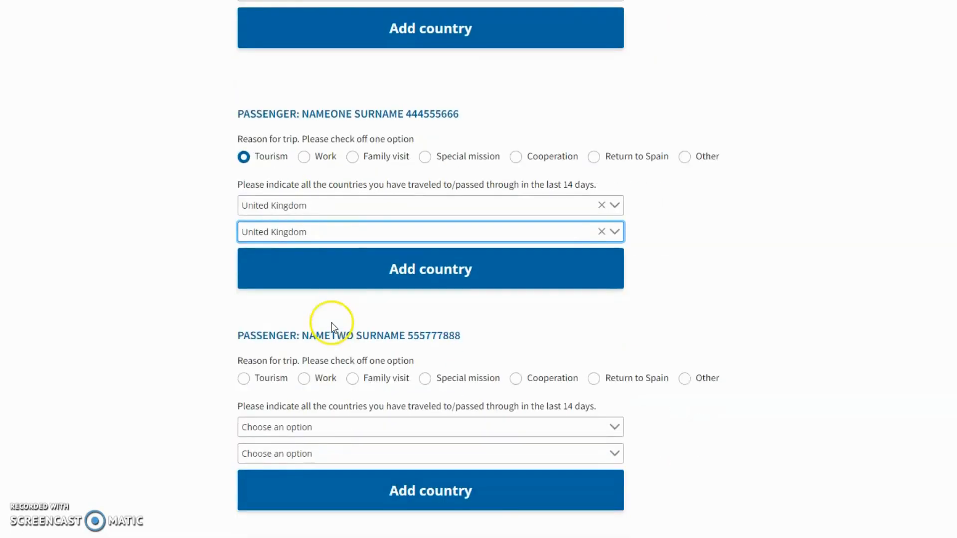
Give passenger 3 Tourism and United Kingdom twice, then save and confirm United Kingdom as origin
click(244, 288)
click(288, 336)
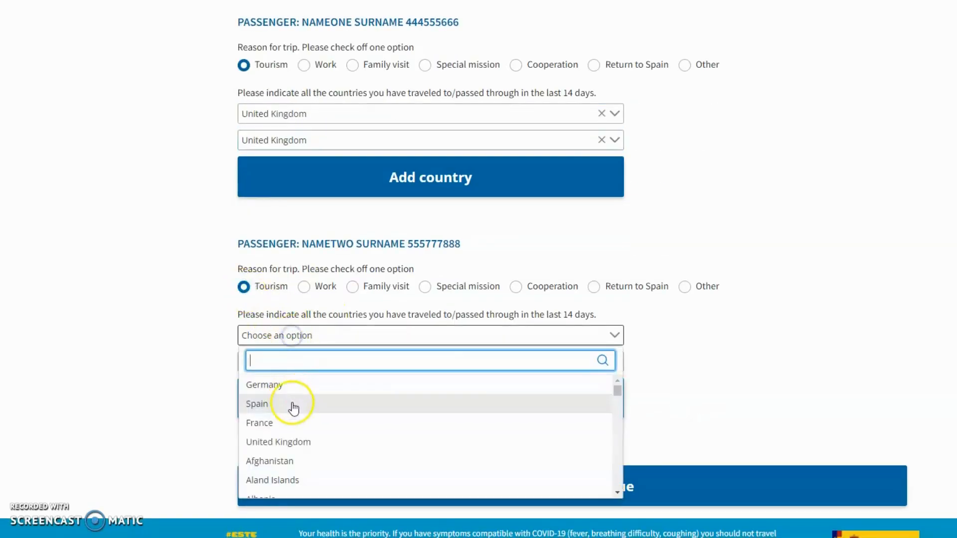
click(291, 444)
click(285, 367)
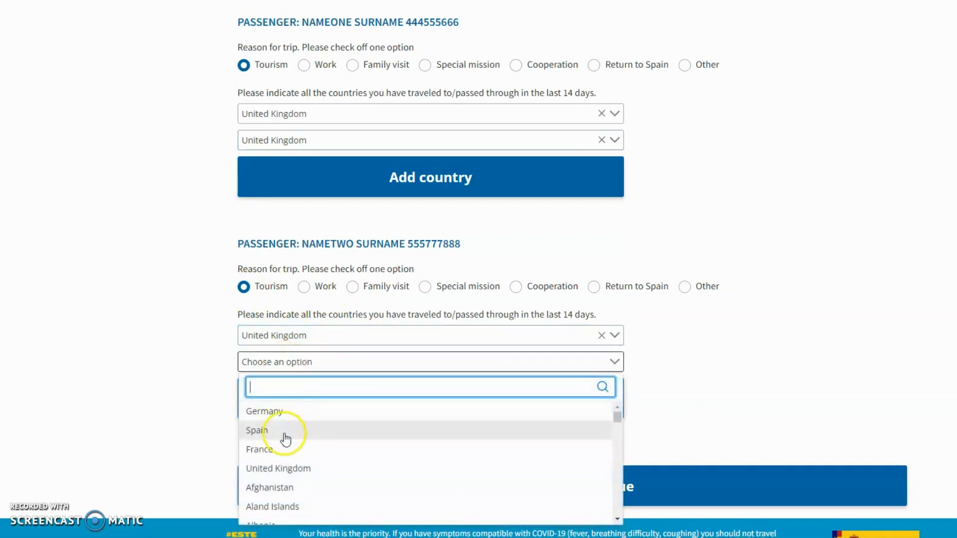
click(289, 468)
scroll(333, 289, down, 1)
click(586, 451)
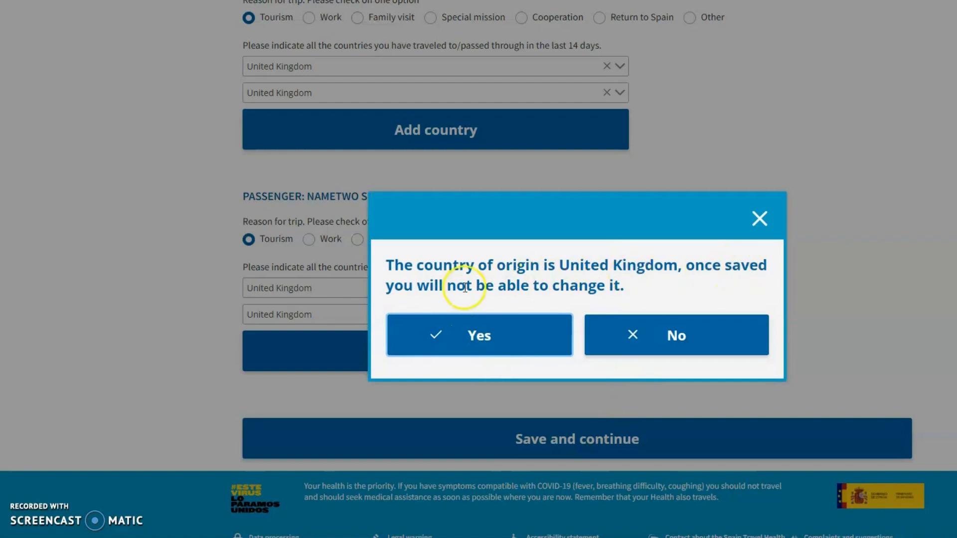
click(476, 339)
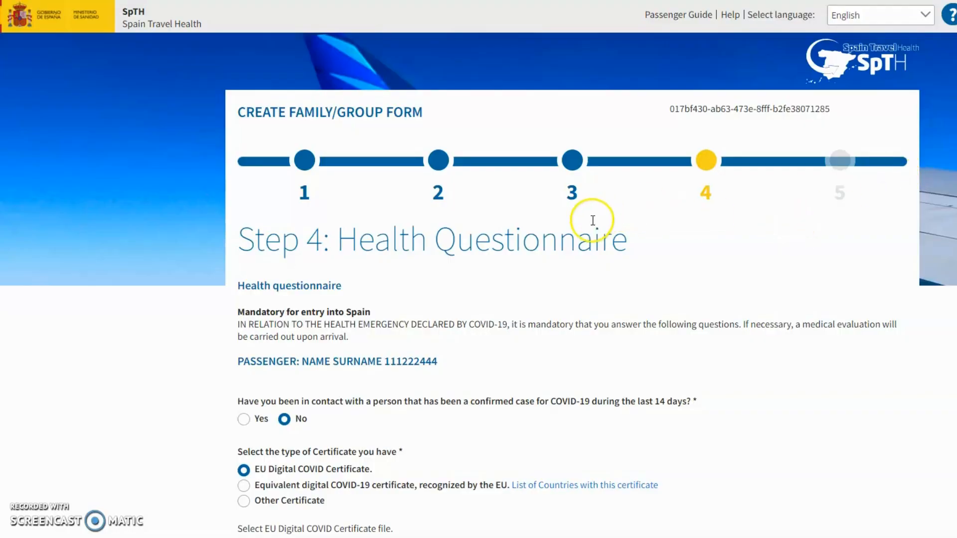
Scroll down the Step 4 Health Questionnaire toward the certificate file section
scroll(593, 220, down, 1)
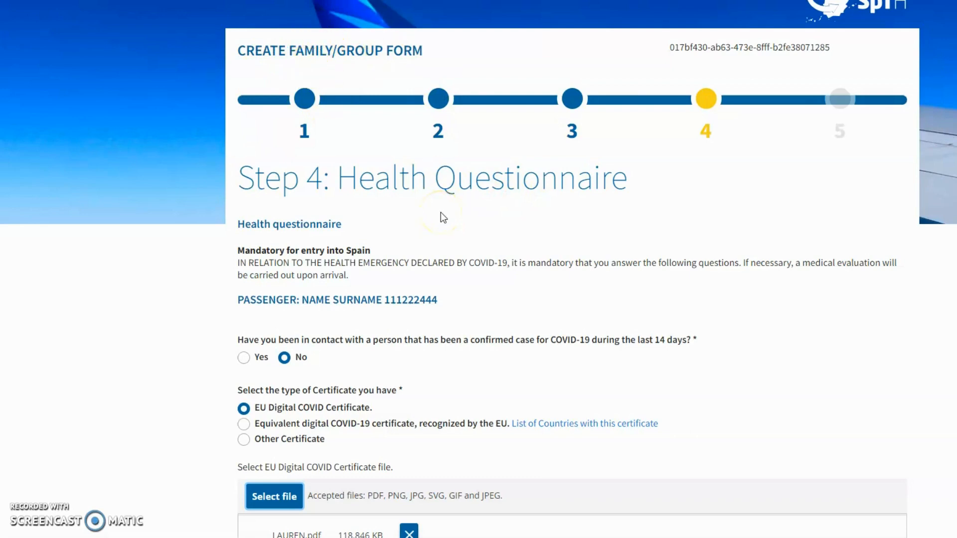
scroll(455, 182, down, 4)
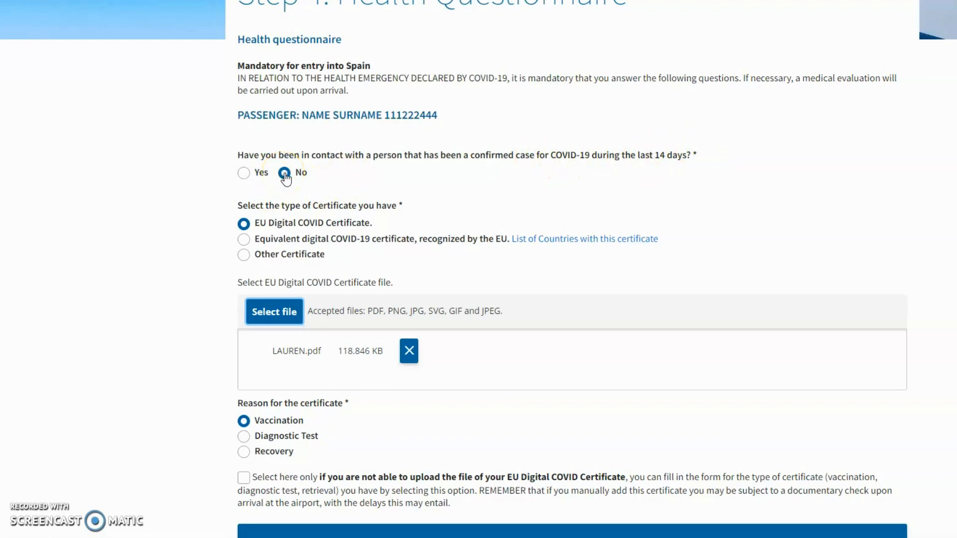
scroll(310, 199, down, 1)
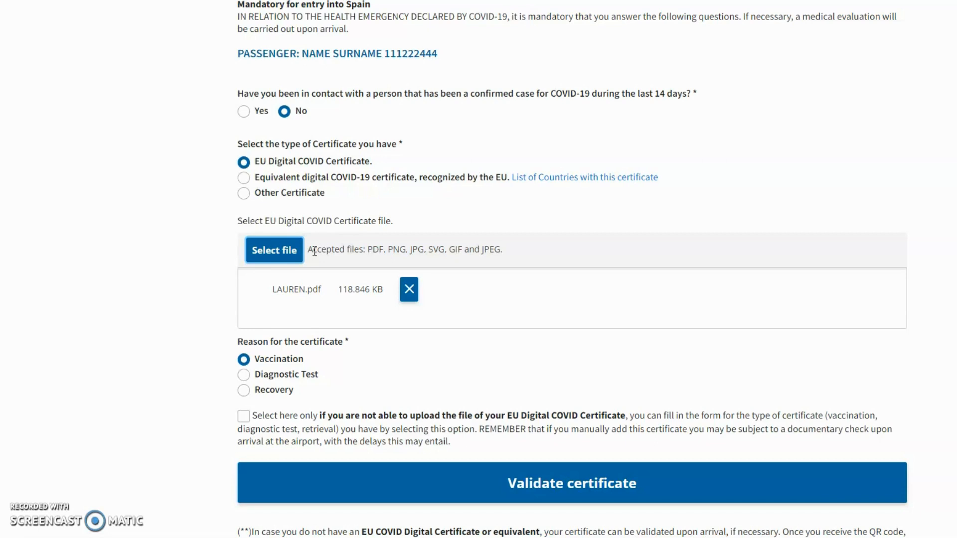
scroll(315, 251, down, 1)
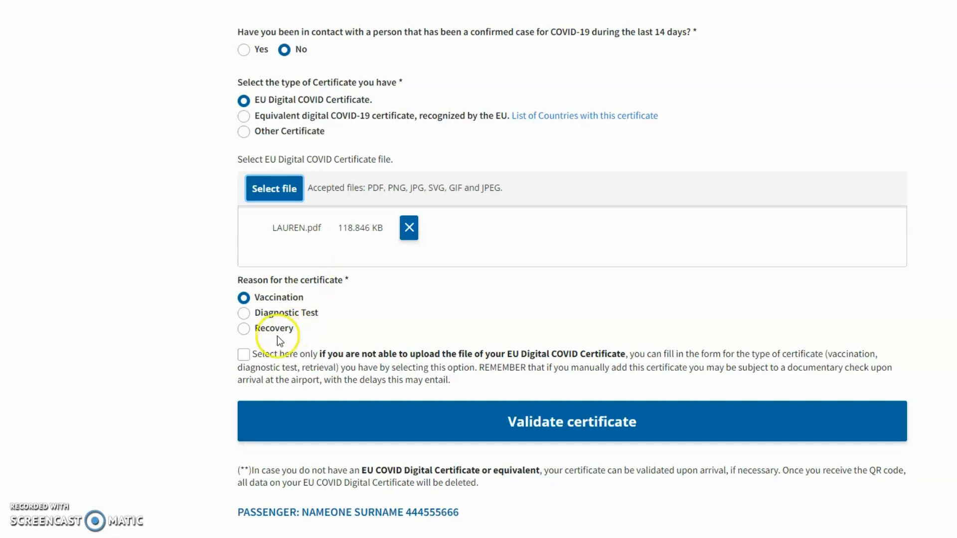
Switch passenger 1's certificate to manual entry, keeping Pfizer/BioNTech as the vaccine administered
click(243, 355)
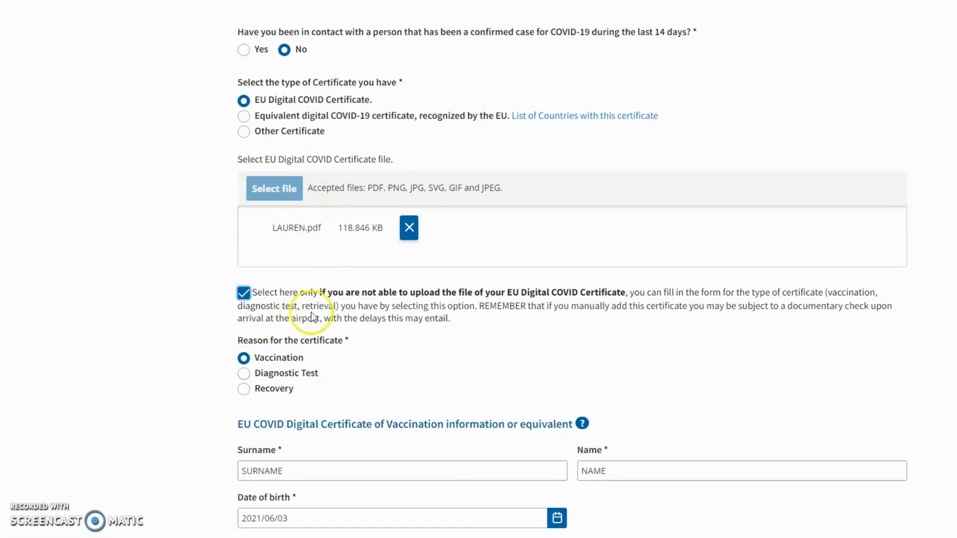
scroll(324, 323, down, 3)
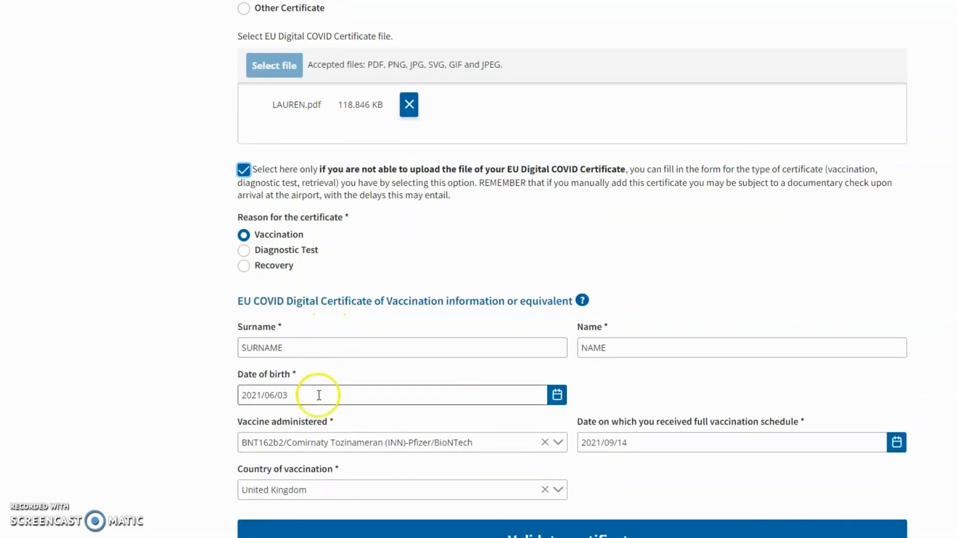
scroll(415, 365, down, 1)
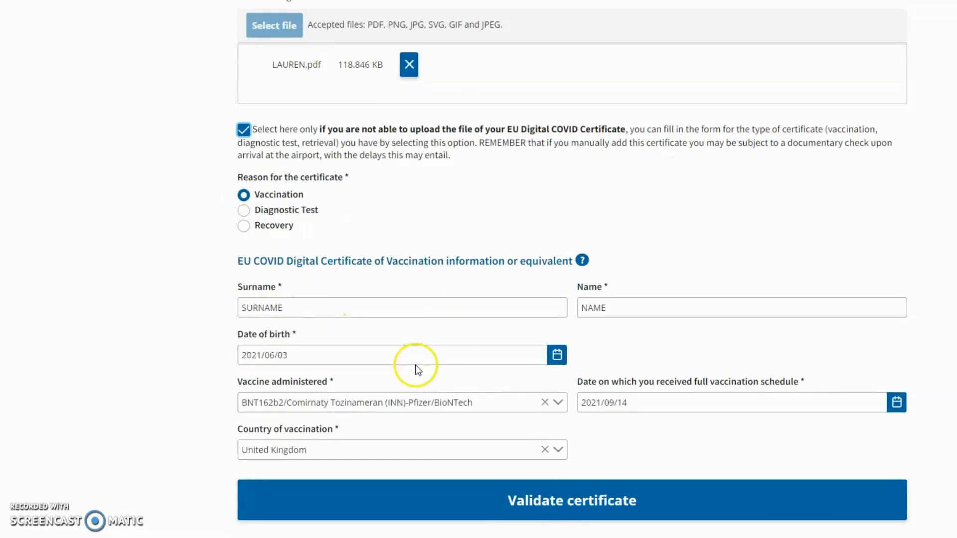
scroll(432, 374, down, 1)
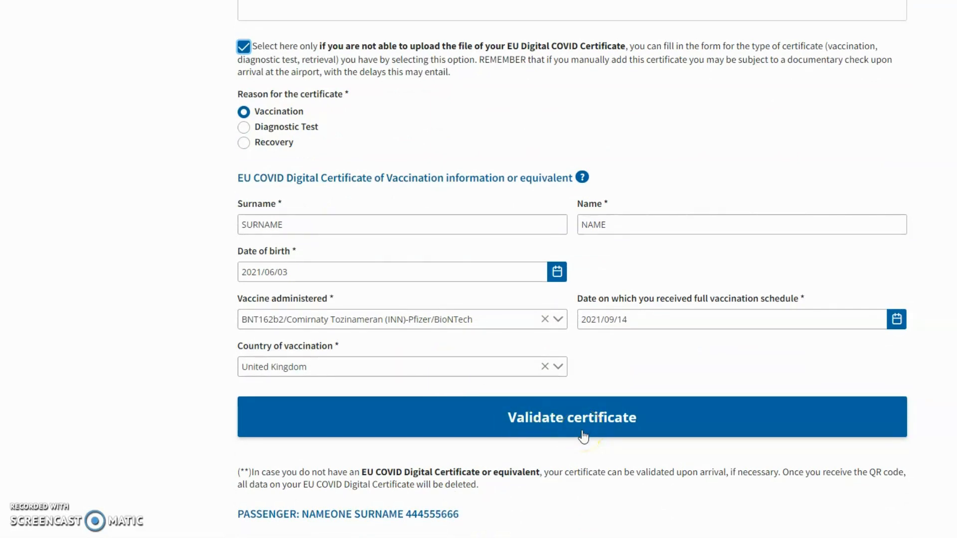
click(336, 219)
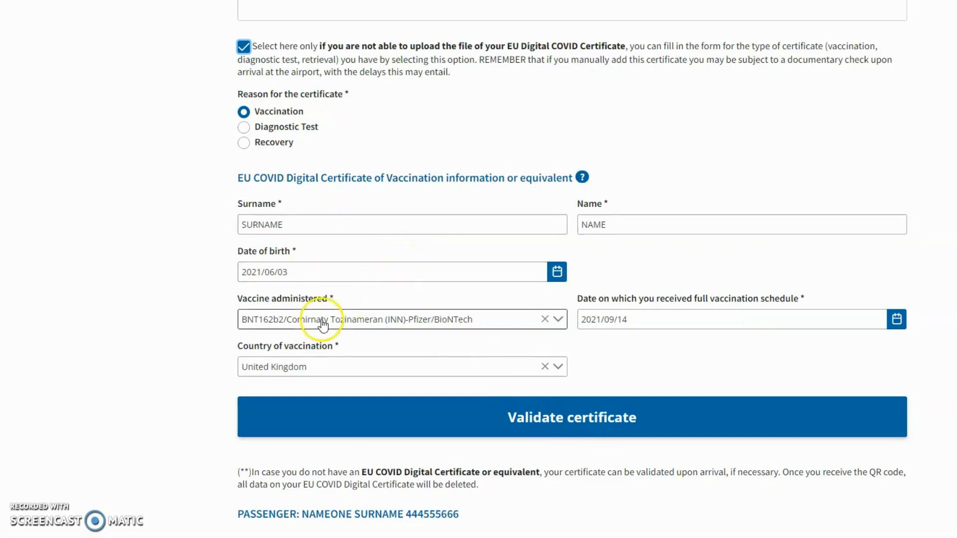
click(379, 324)
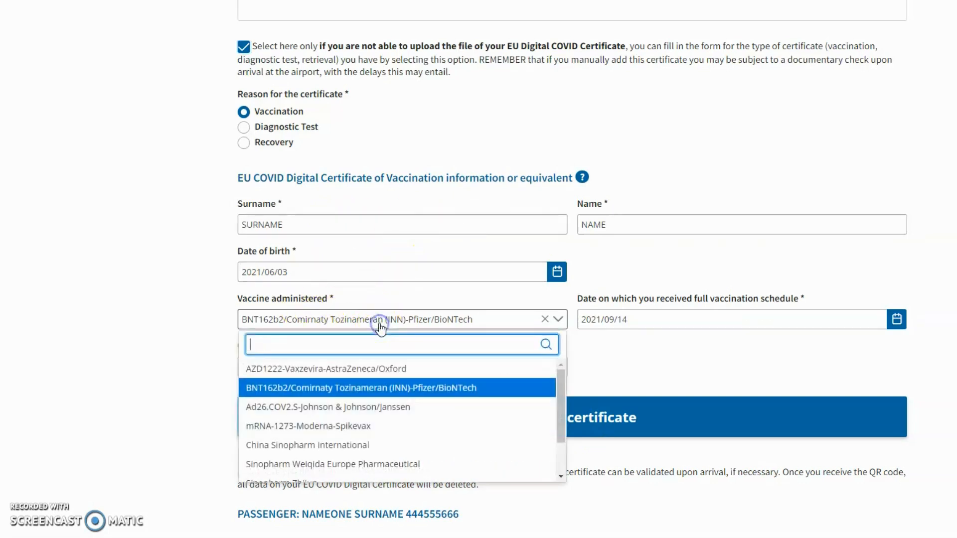
scroll(368, 425, down, 3)
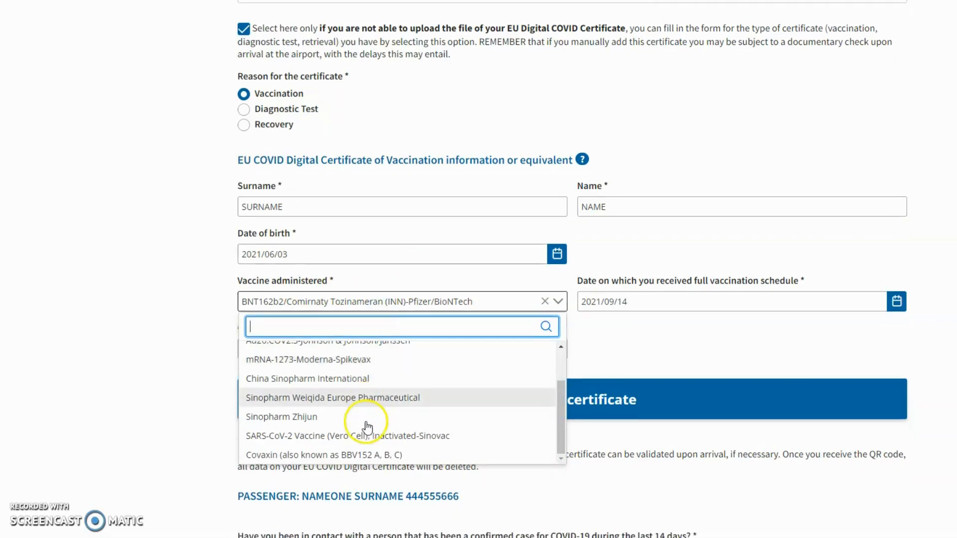
scroll(367, 409, down, 1)
scroll(368, 389, up, 3)
click(315, 262)
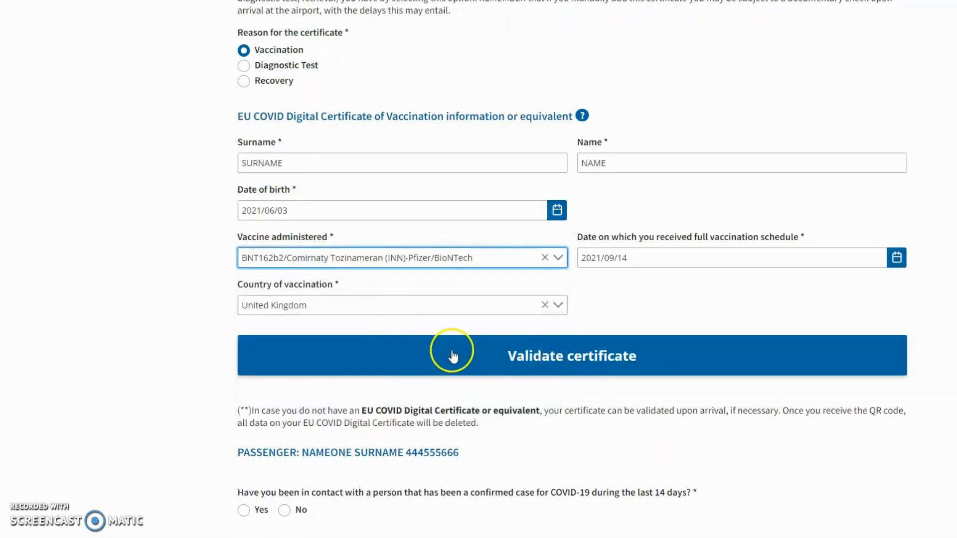
scroll(452, 355, up, 3)
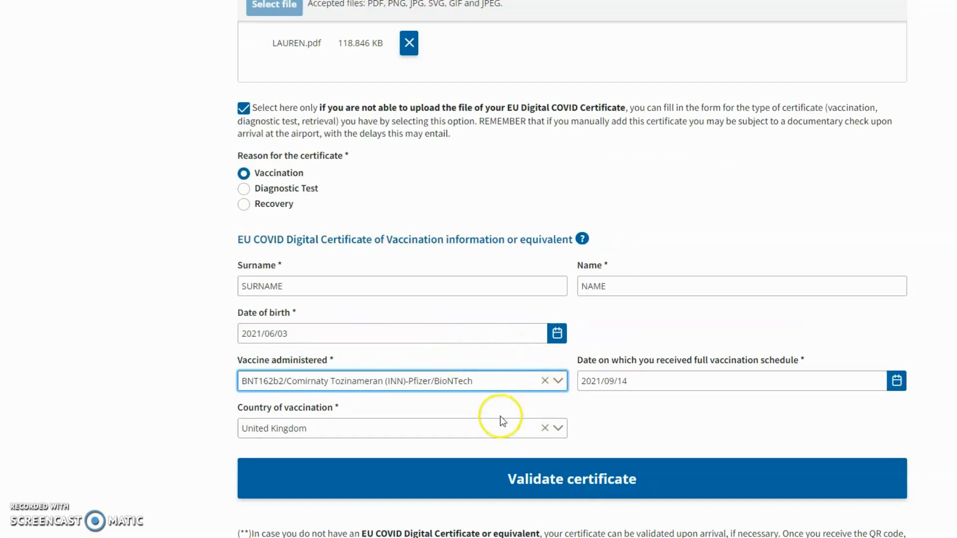
scroll(467, 401, up, 1)
Switch passenger 1 back to uploading the certificate file and scroll to the next passenger
scroll(381, 349, up, 1)
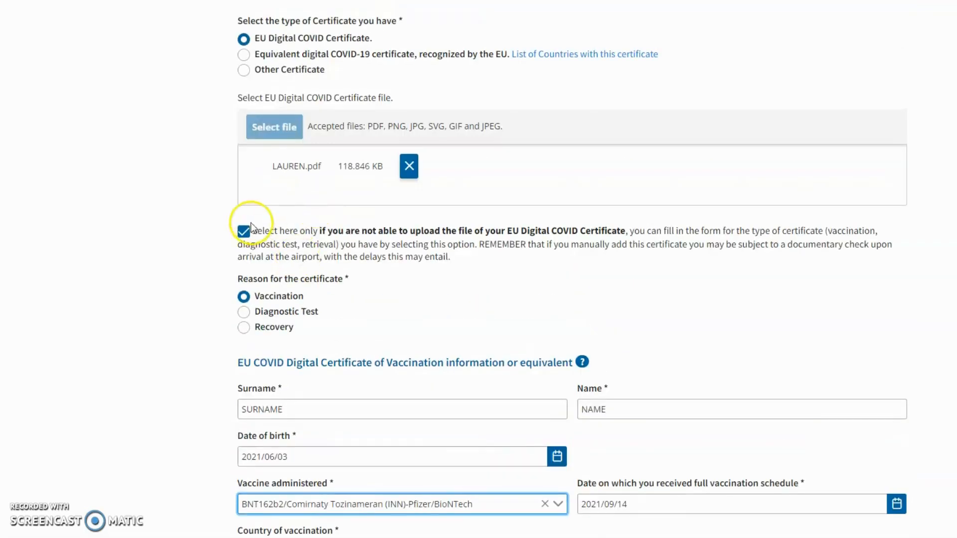
click(244, 231)
scroll(357, 191, down, 1)
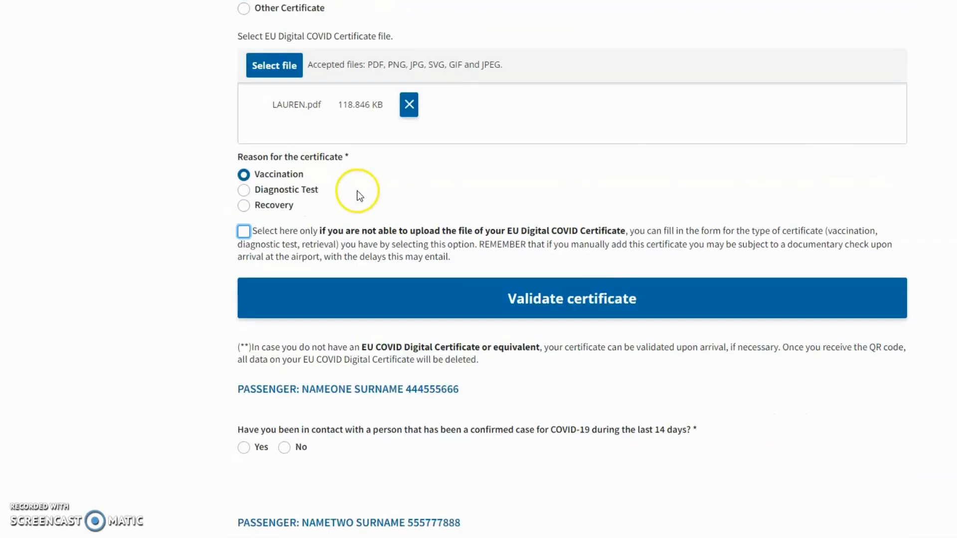
scroll(427, 215, down, 1)
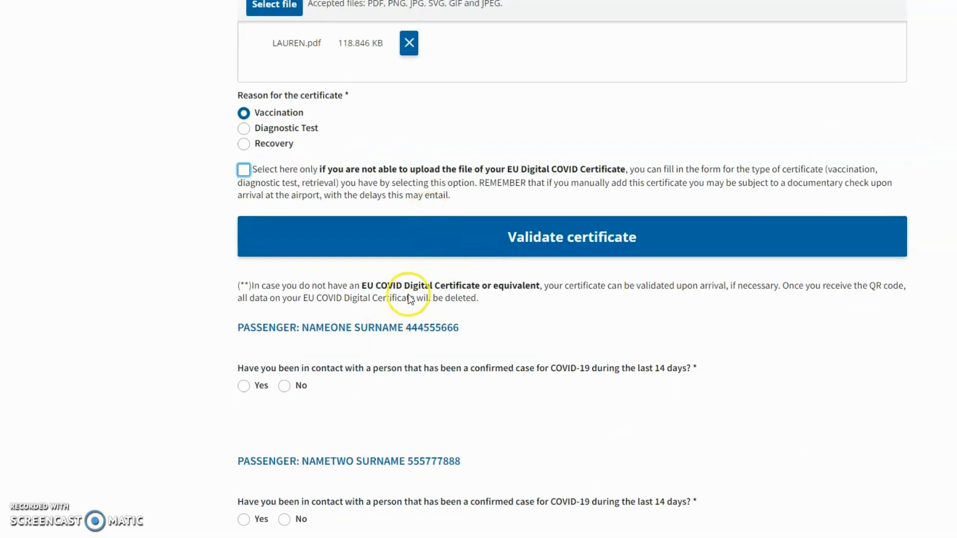
scroll(399, 319, down, 1)
scroll(414, 241, down, 1)
scroll(413, 246, down, 1)
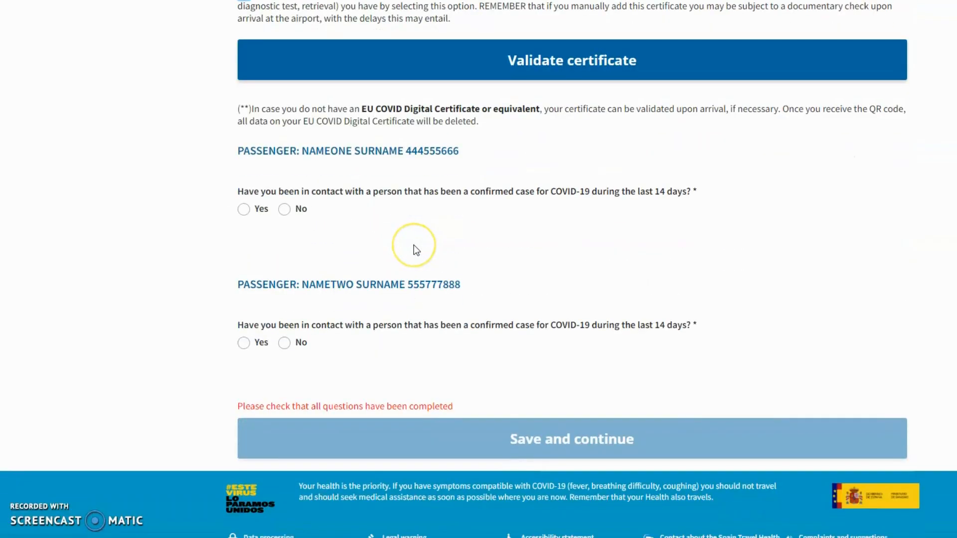
scroll(414, 247, up, 1)
scroll(414, 244, up, 10)
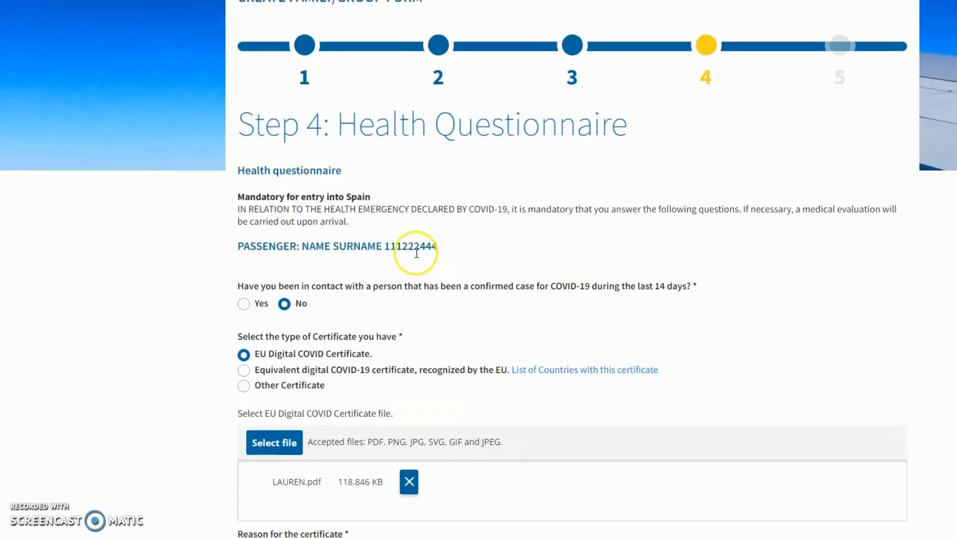
scroll(415, 253, down, 5)
scroll(418, 257, down, 3)
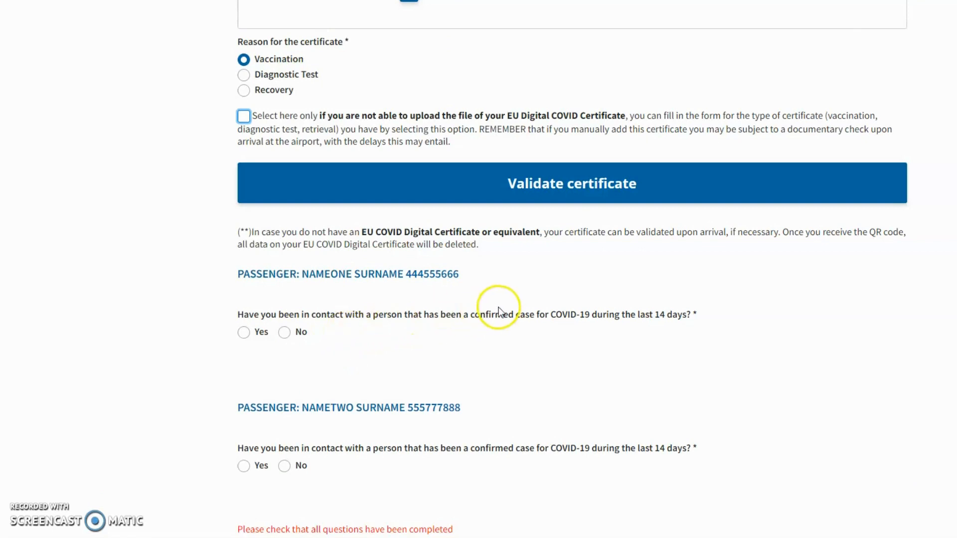
Answer No to COVID contact for passenger 2, choose EU Digital COVID Certificate, and select the certificate file
click(285, 332)
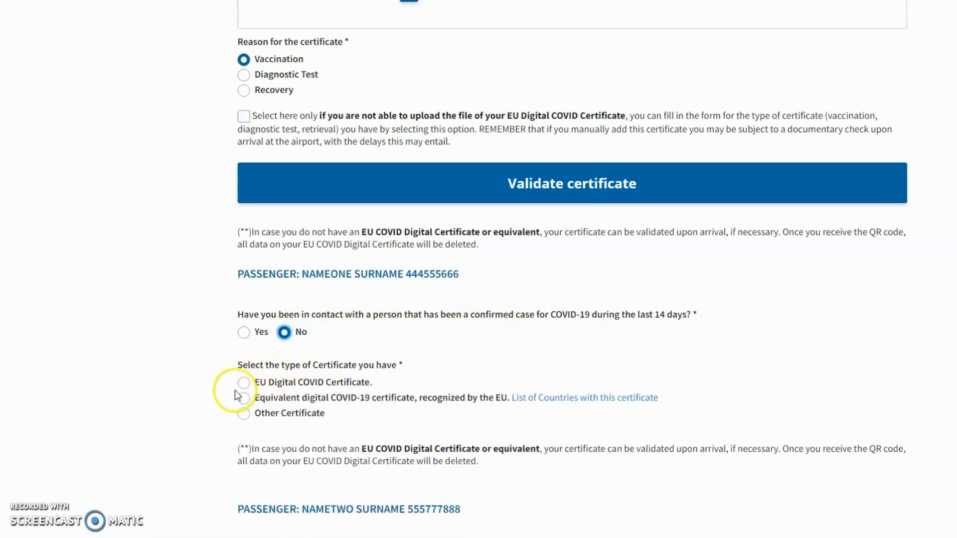
click(243, 382)
scroll(367, 374, down, 2)
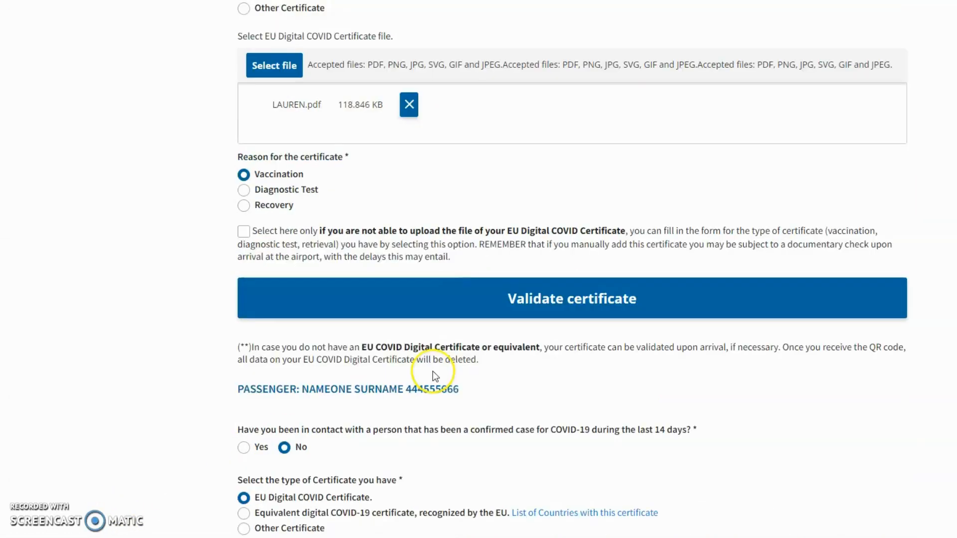
scroll(433, 371, down, 5)
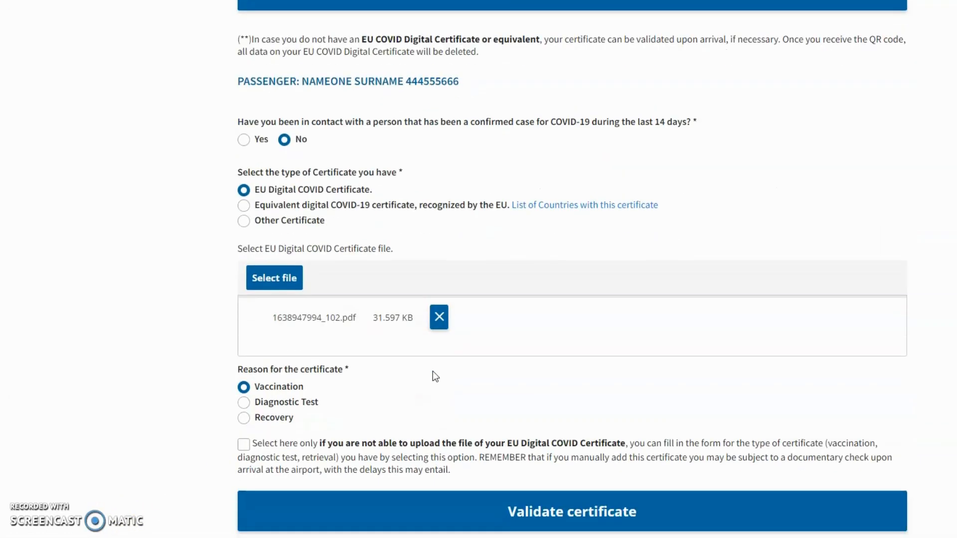
scroll(432, 371, down, 5)
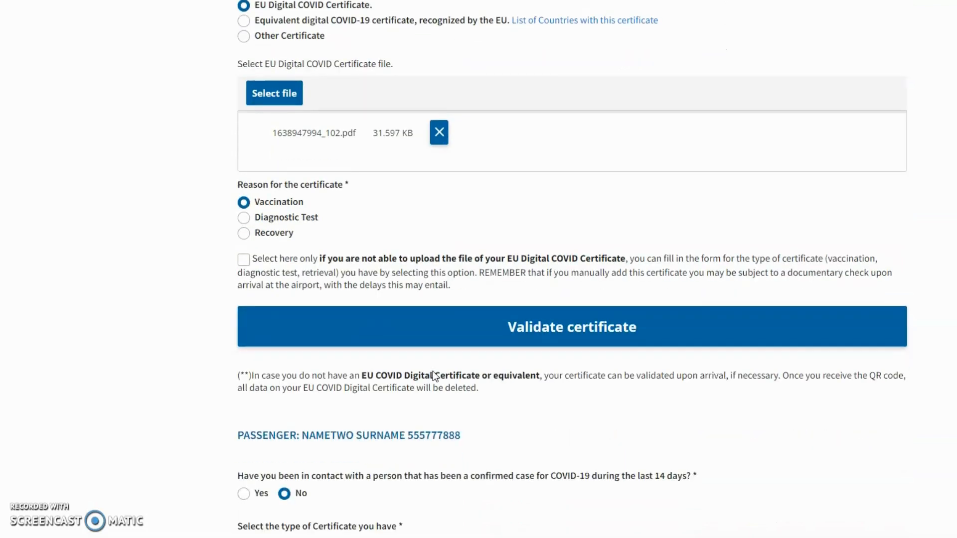
scroll(433, 370, down, 2)
click(384, 181)
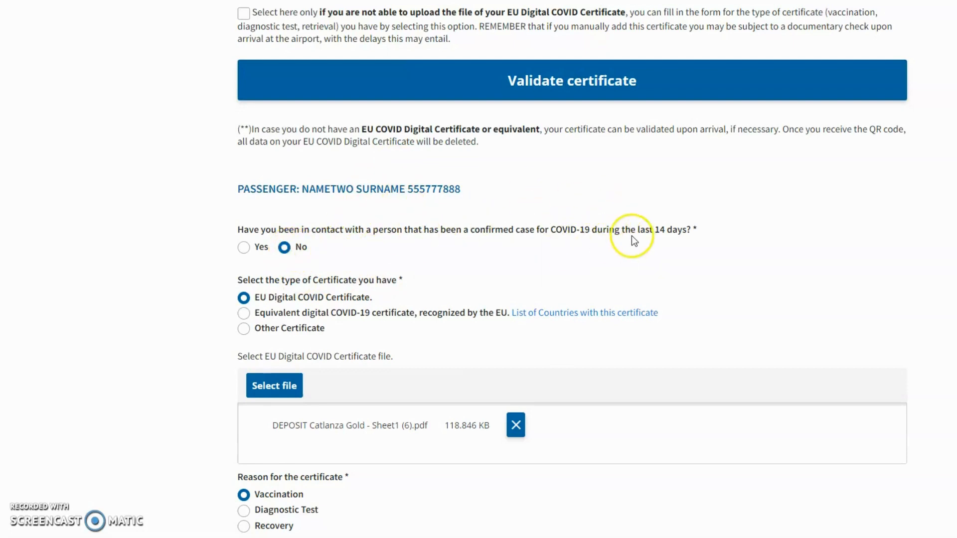
scroll(327, 266, down, 1)
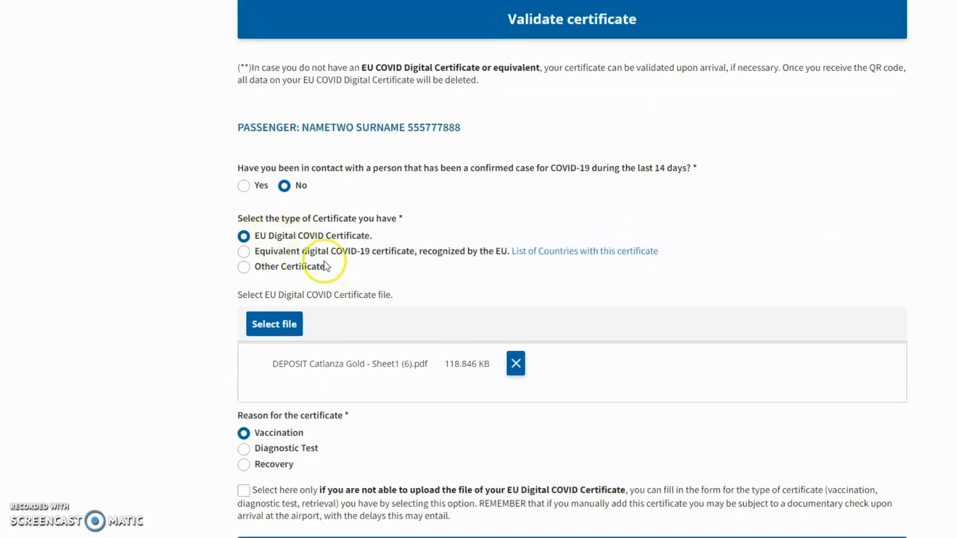
scroll(357, 310, down, 2)
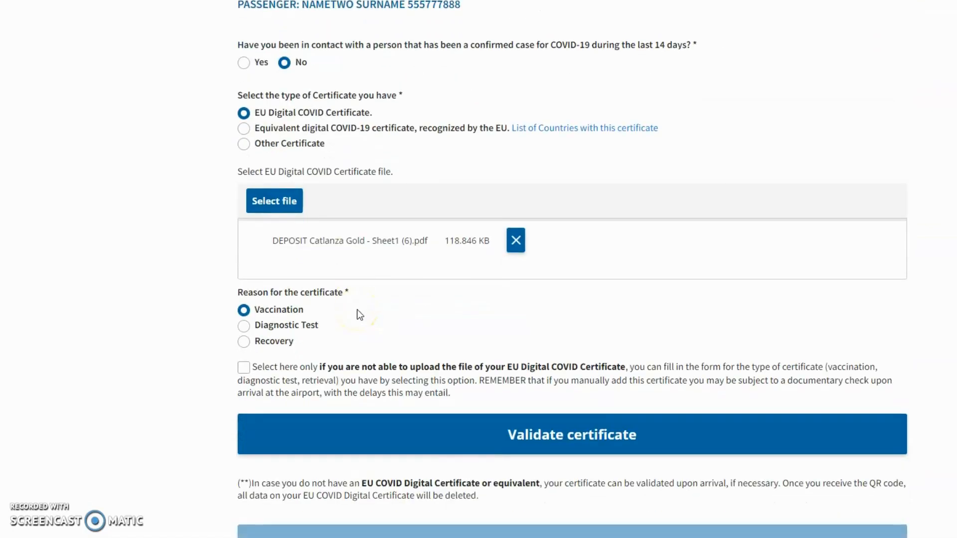
scroll(534, 357, down, 2)
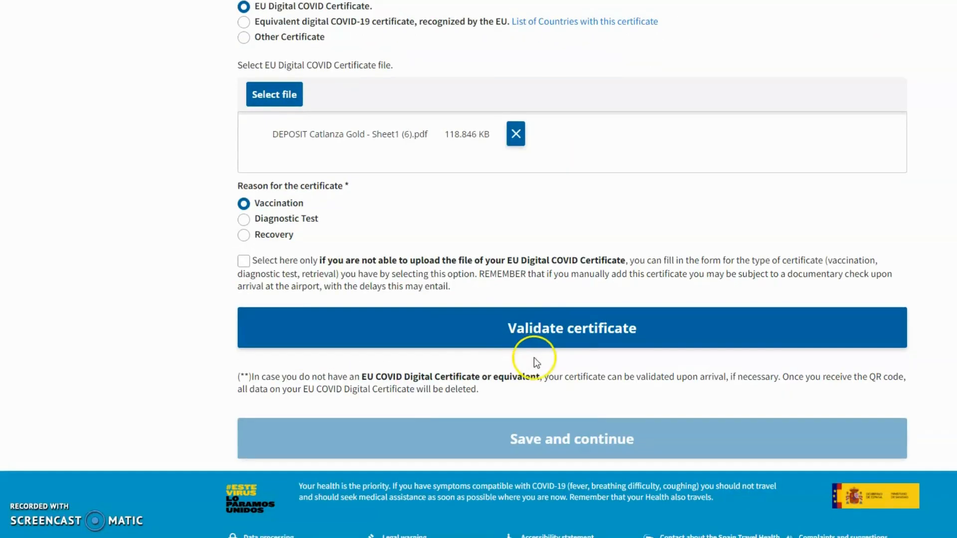
Validate the remaining passenger's uploaded certificate and review each passenger's vaccination section
click(580, 338)
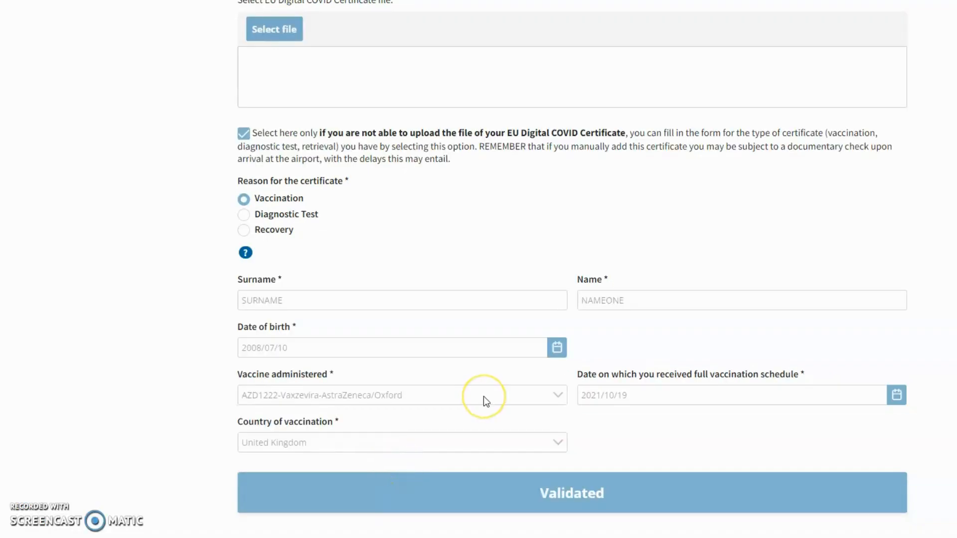
scroll(486, 401, up, 9)
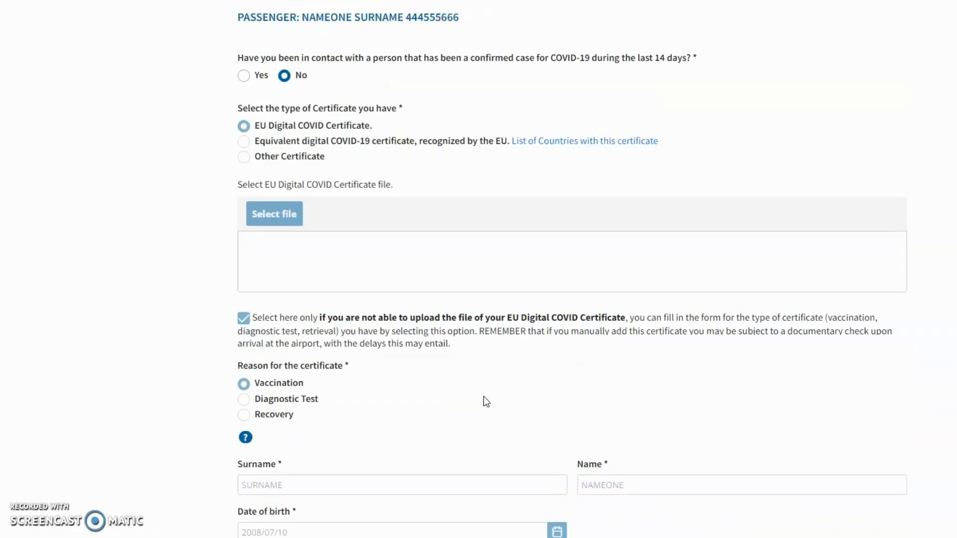
scroll(484, 398, up, 13)
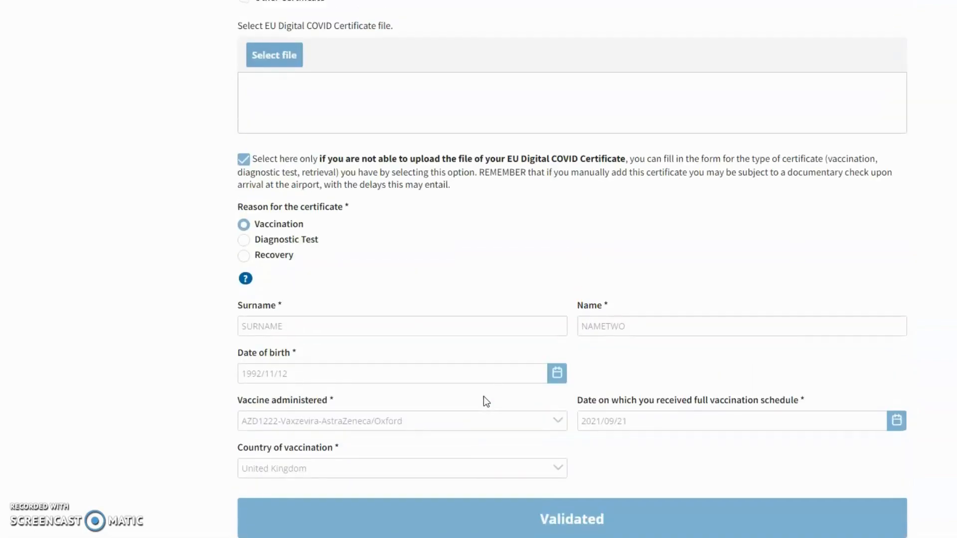
scroll(484, 396, up, 7)
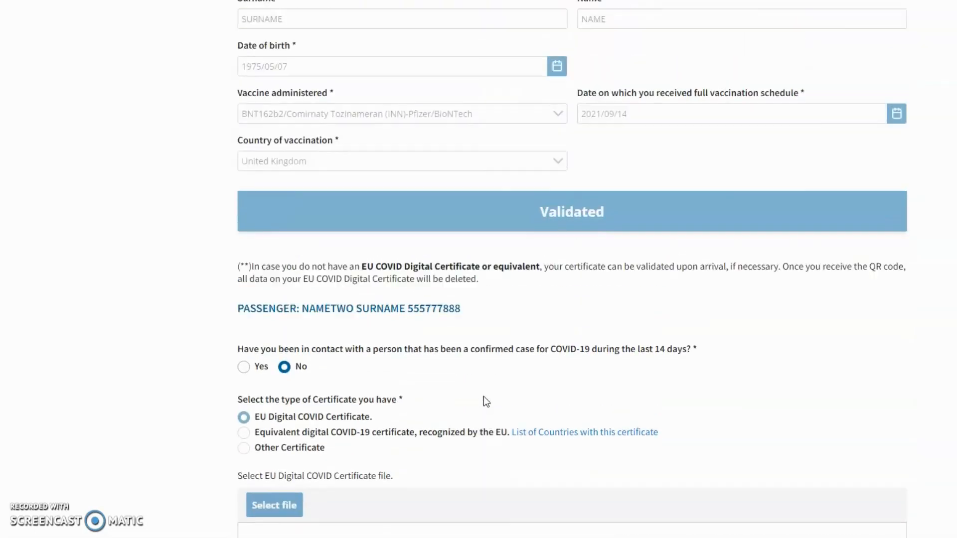
scroll(343, 165, up, 1)
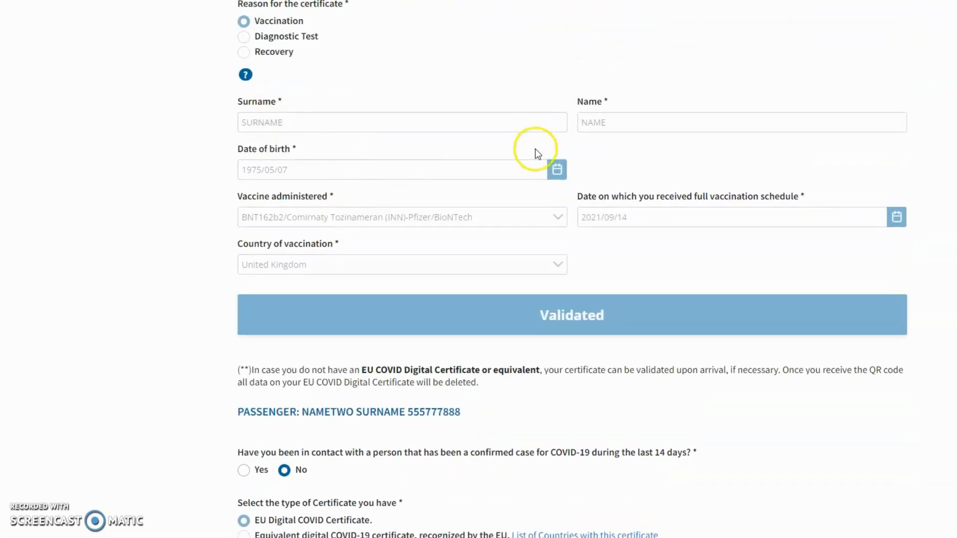
scroll(424, 195, up, 4)
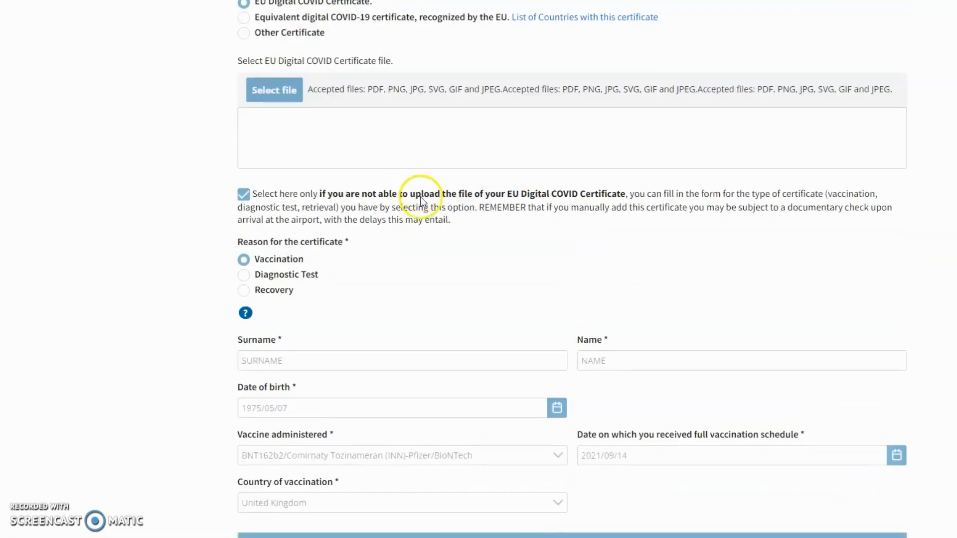
scroll(420, 197, down, 5)
scroll(479, 198, up, 1)
scroll(421, 191, up, 5)
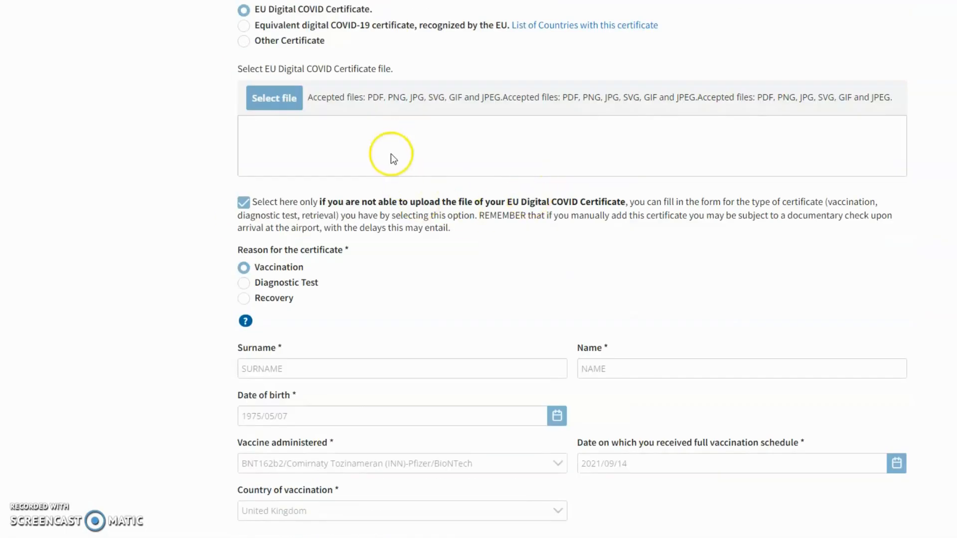
scroll(272, 149, up, 2)
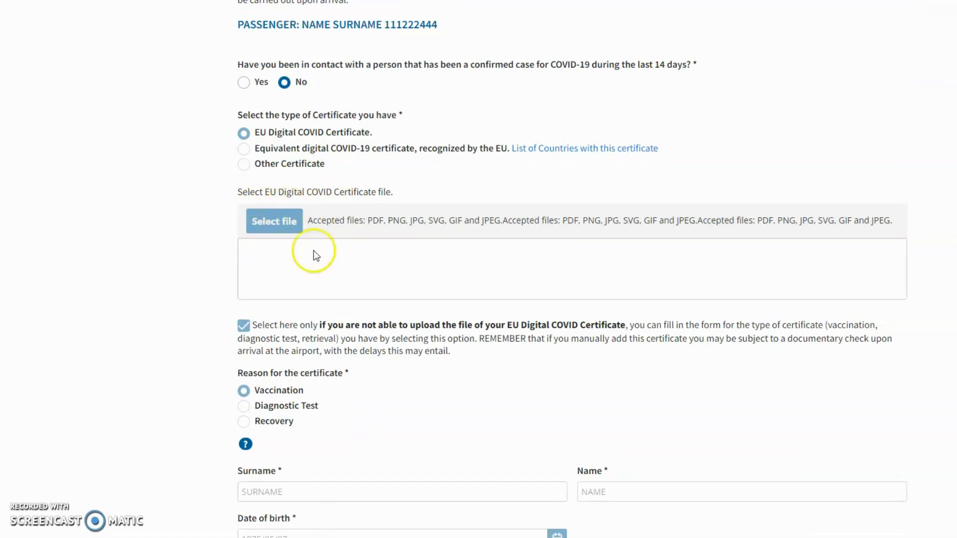
scroll(352, 274, down, 4)
scroll(349, 224, up, 4)
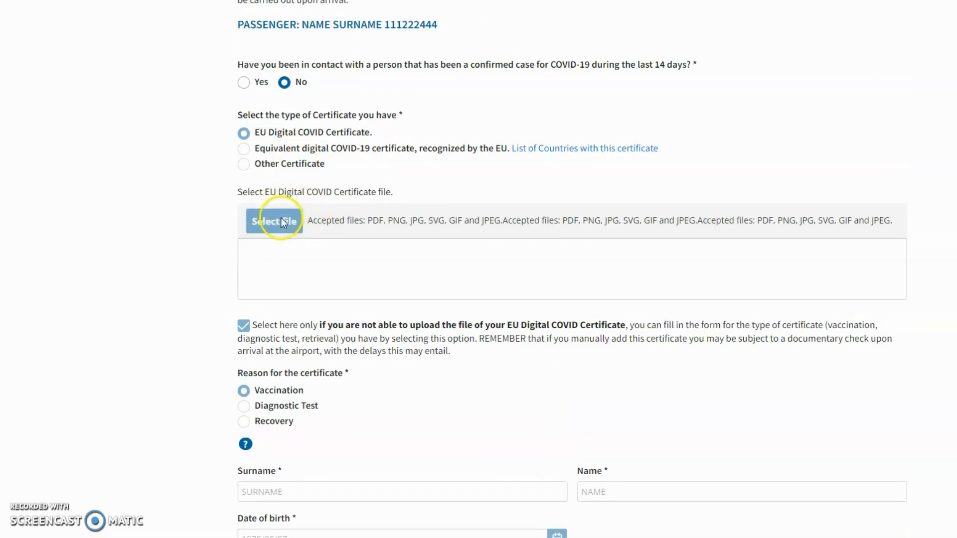
scroll(348, 219, down, 4)
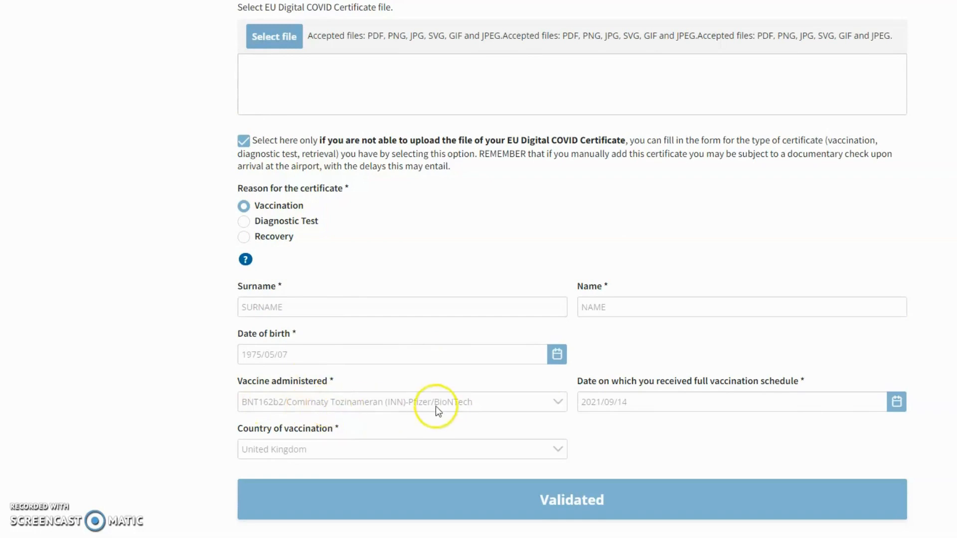
scroll(602, 333, down, 1)
scroll(531, 343, up, 4)
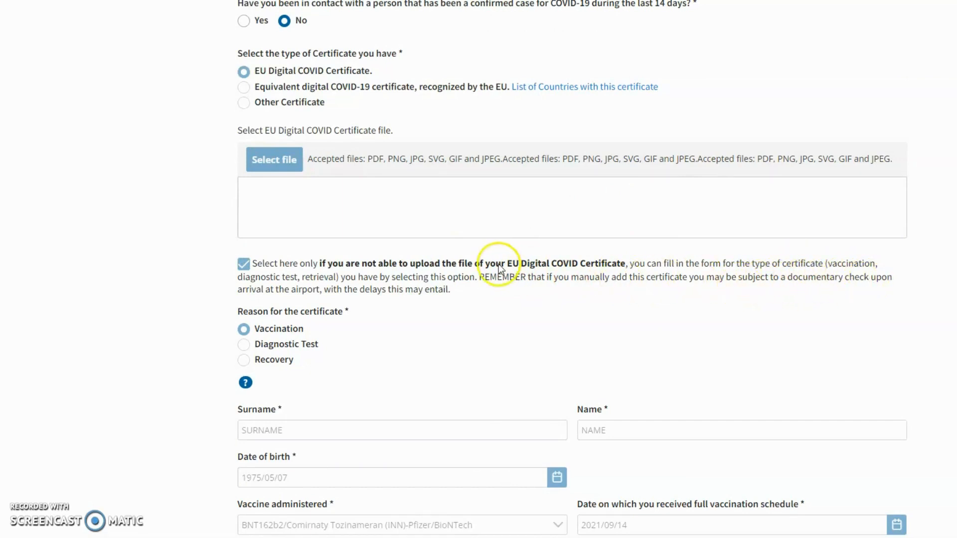
scroll(444, 284, down, 1)
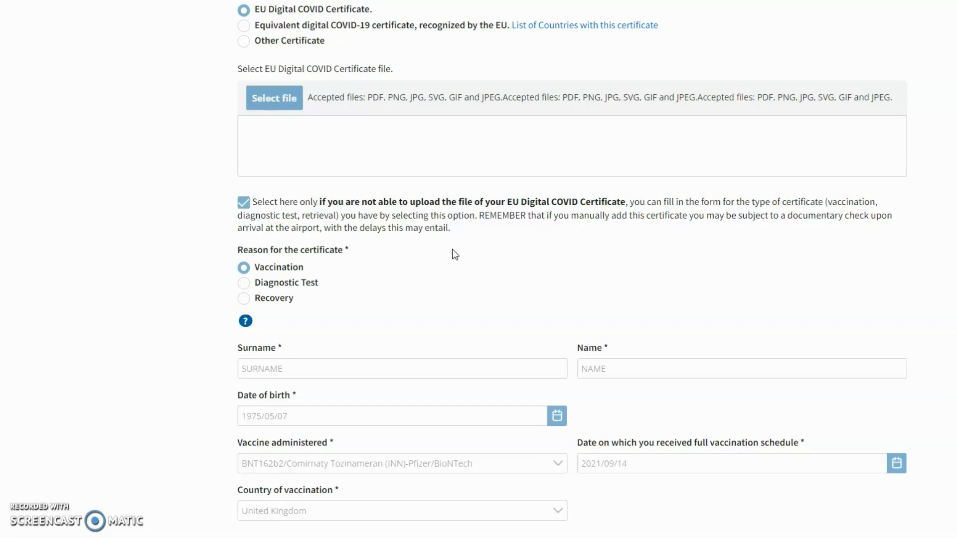
scroll(453, 255, down, 1)
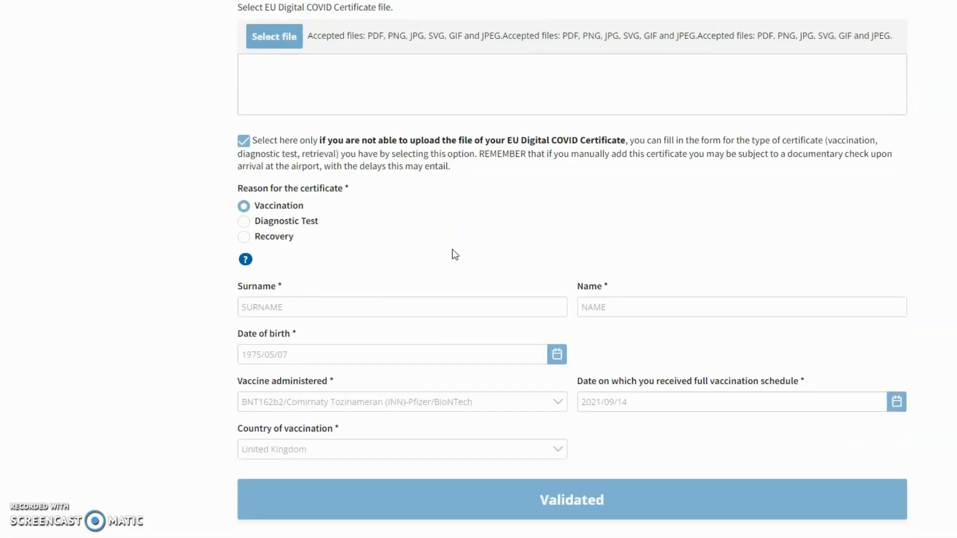
scroll(305, 213, down, 1)
Check the second passenger's manual entry: AstraZeneca/Oxford, full schedule 2021/09/21, United Kingdom
click(305, 213)
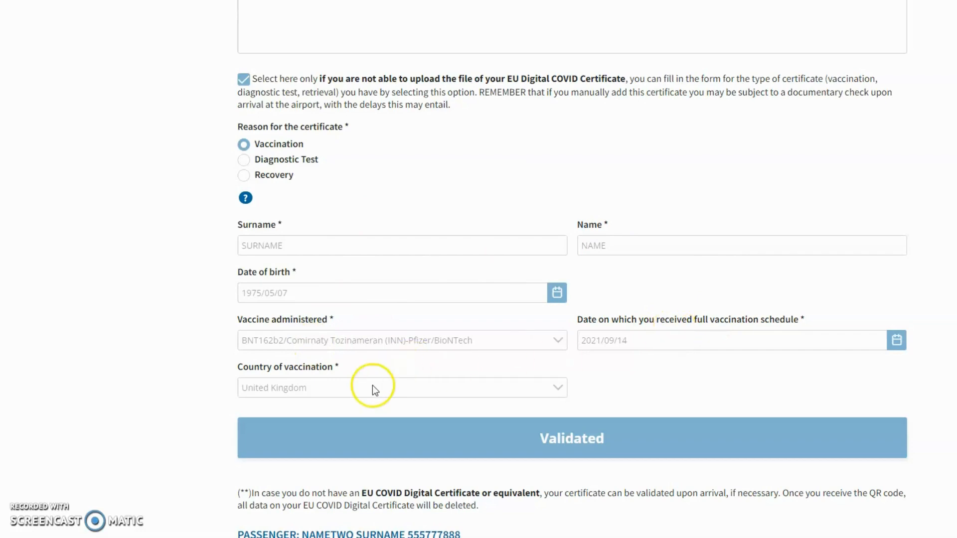
scroll(564, 322, up, 7)
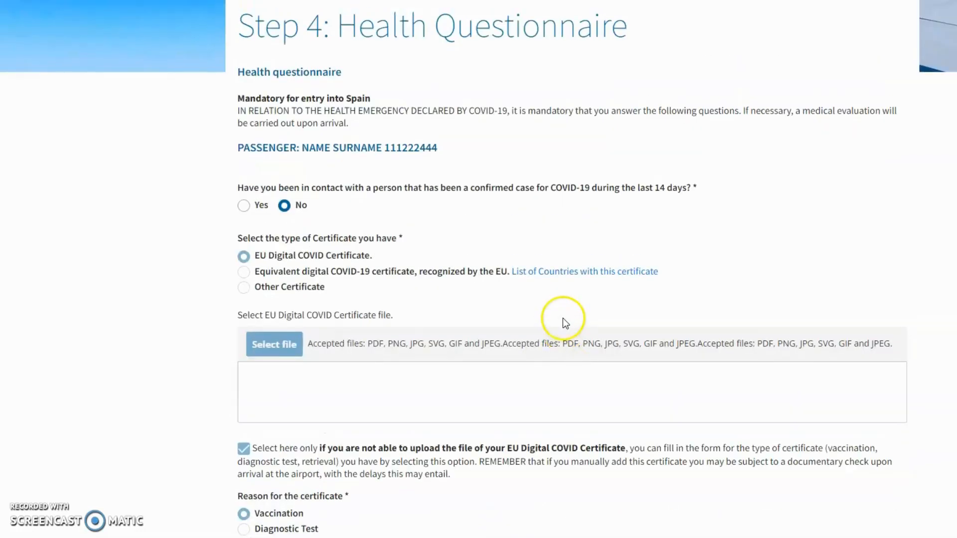
scroll(562, 317, up, 4)
scroll(561, 322, down, 12)
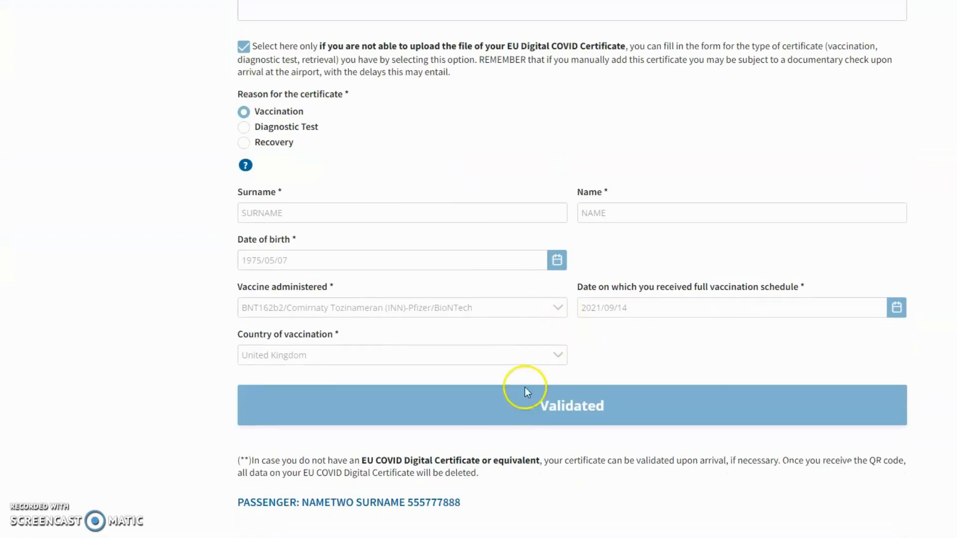
scroll(548, 406, down, 9)
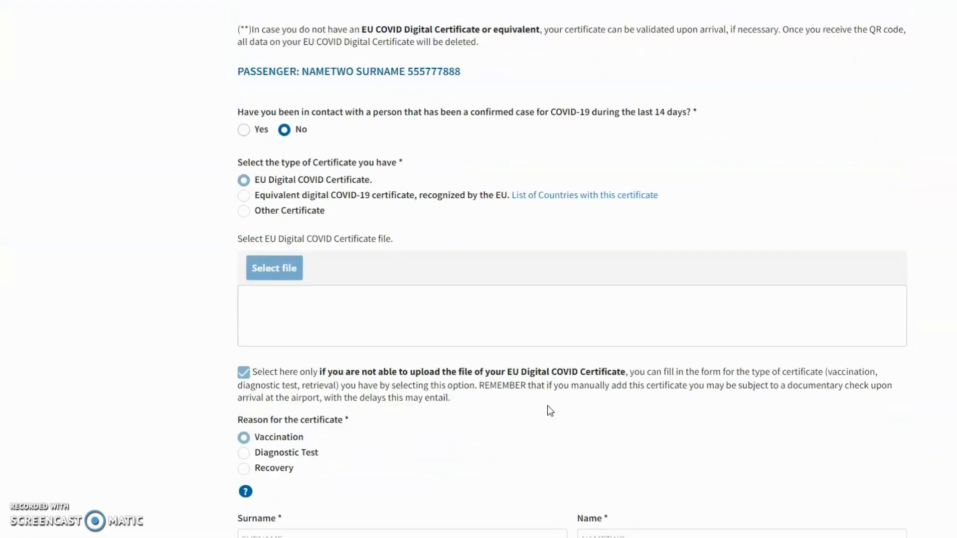
scroll(547, 405, down, 13)
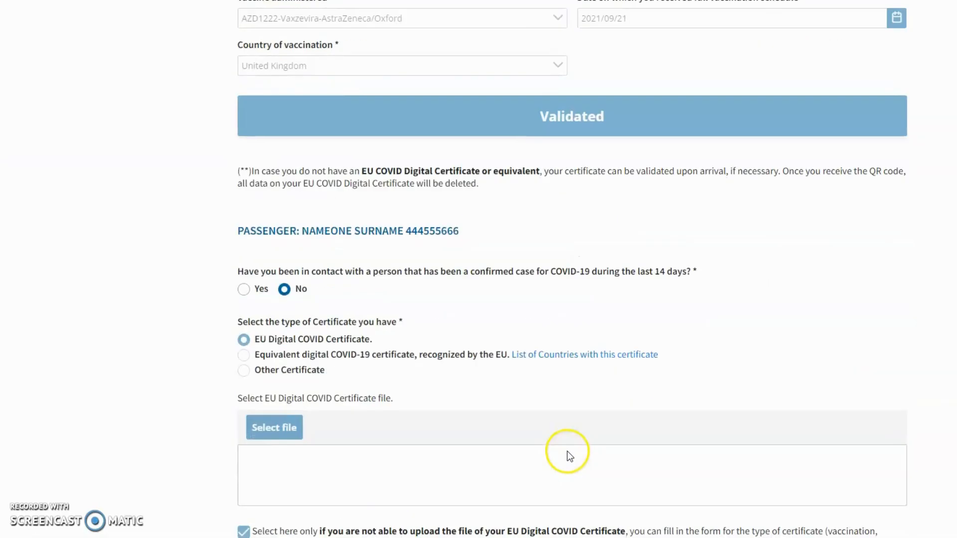
scroll(568, 455, down, 20)
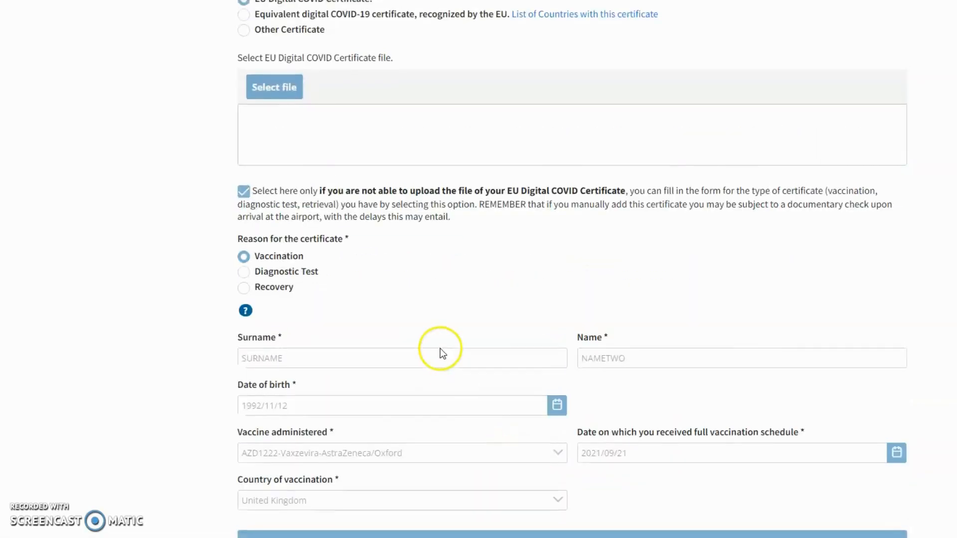
scroll(440, 353, up, 8)
scroll(525, 297, down, 8)
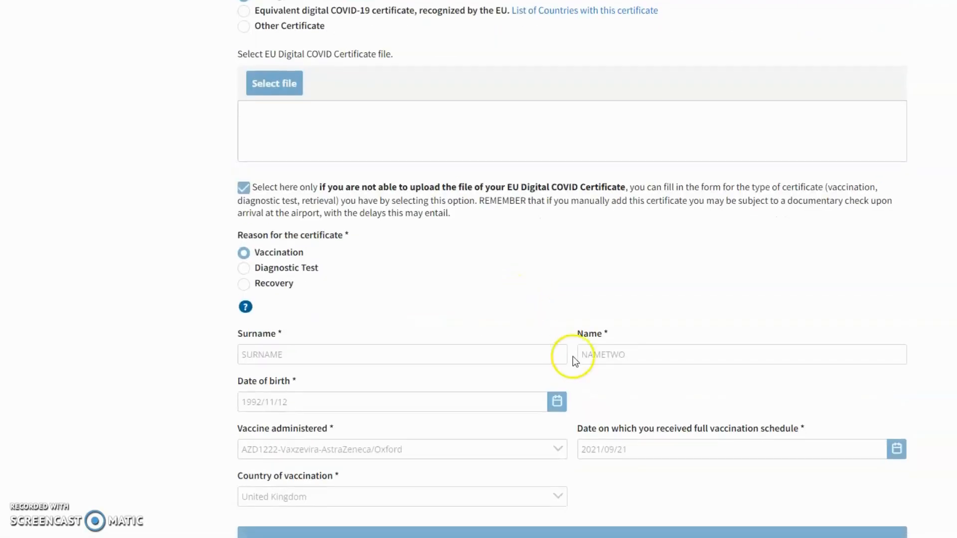
scroll(573, 357, down, 20)
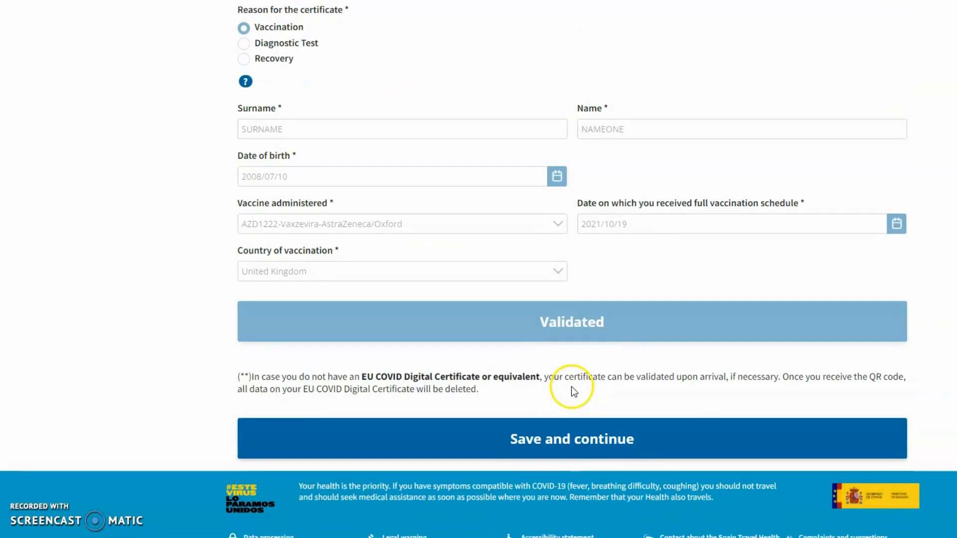
Save the questionnaire answers and confirm 'Yes' that the data is correct
click(584, 439)
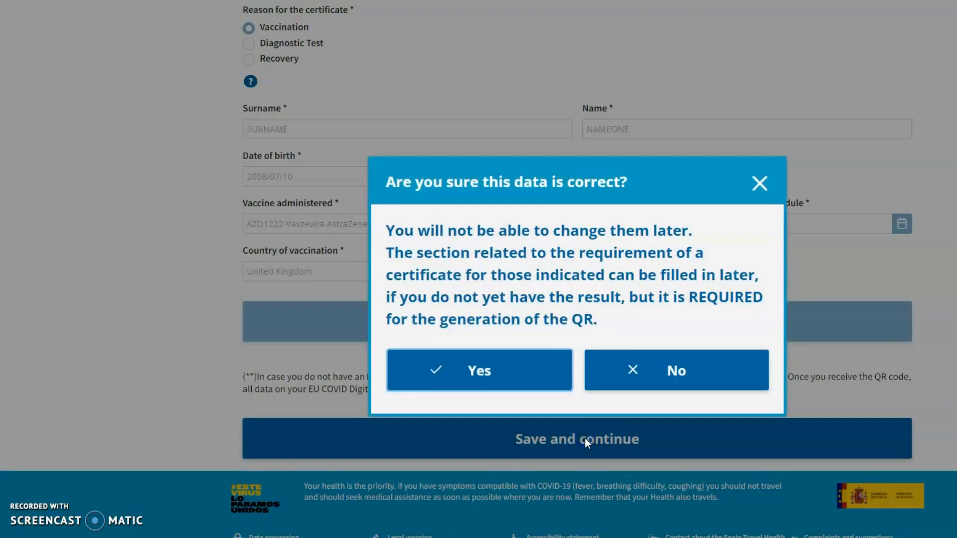
click(514, 374)
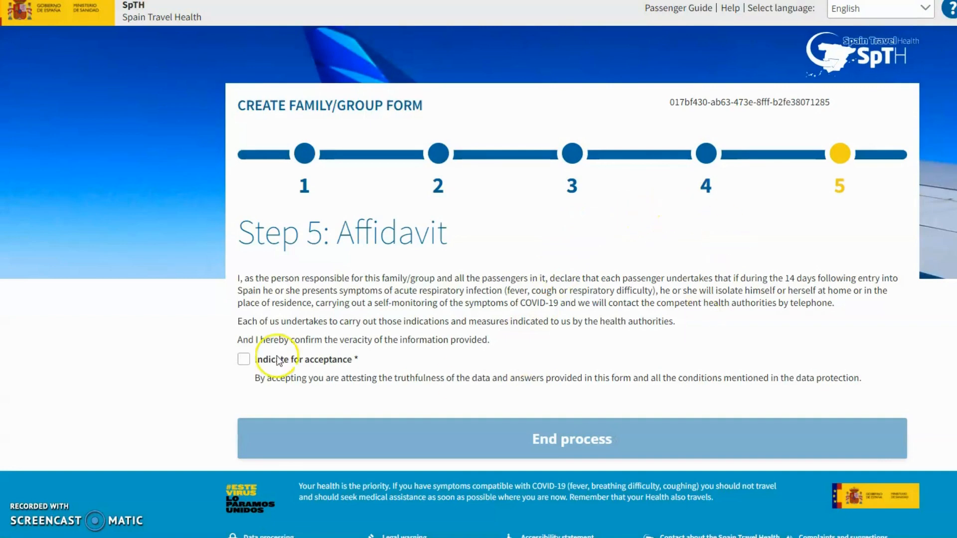
Tick 'Indicate for acceptance' on the Step 5 affidavit and end the process
click(244, 360)
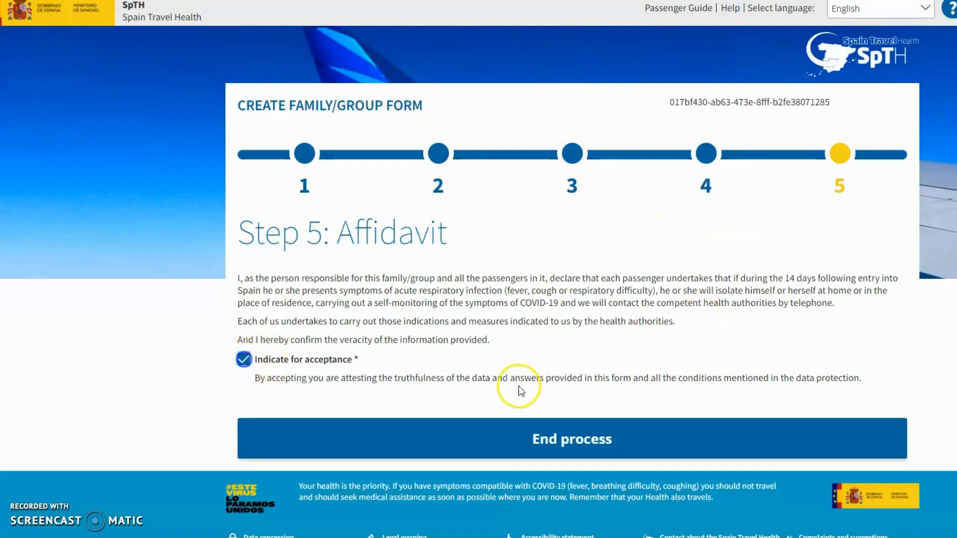
click(605, 441)
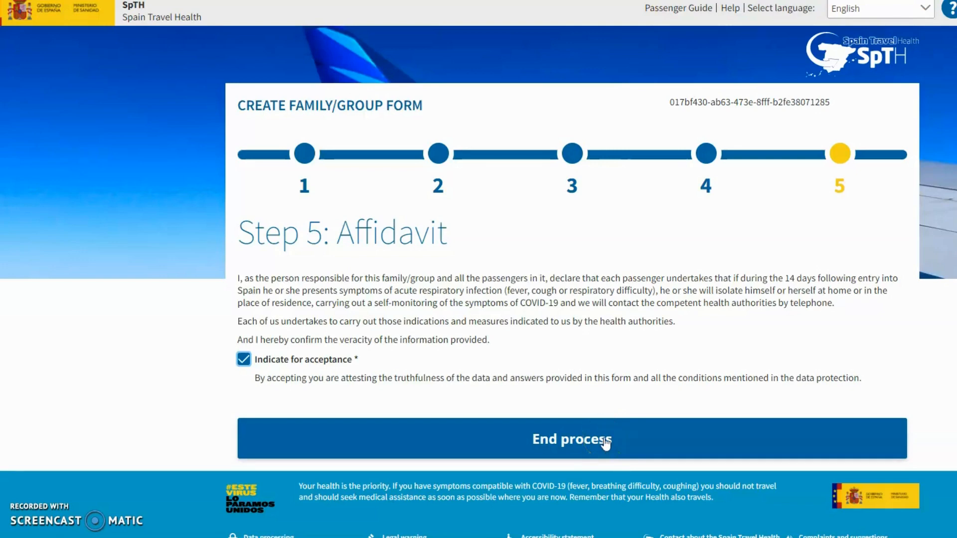
click(583, 69)
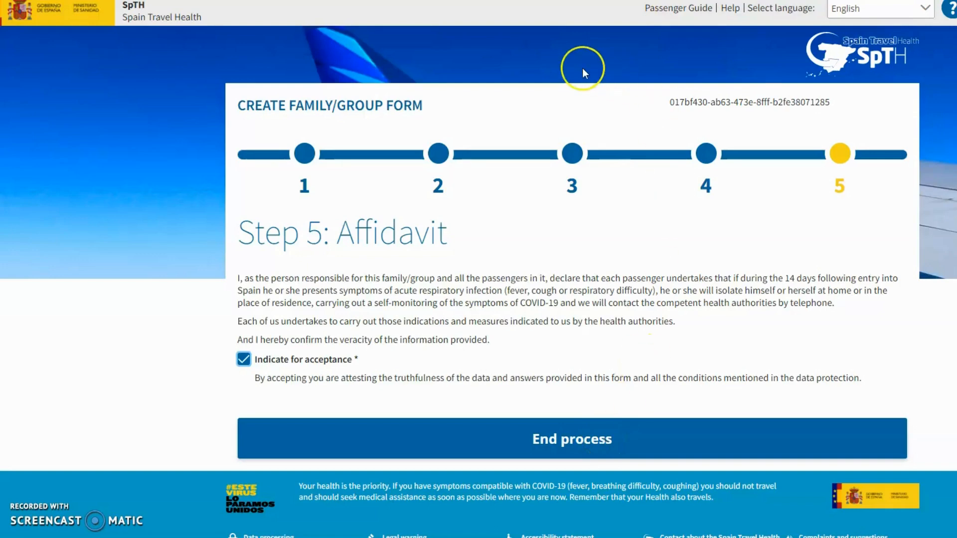